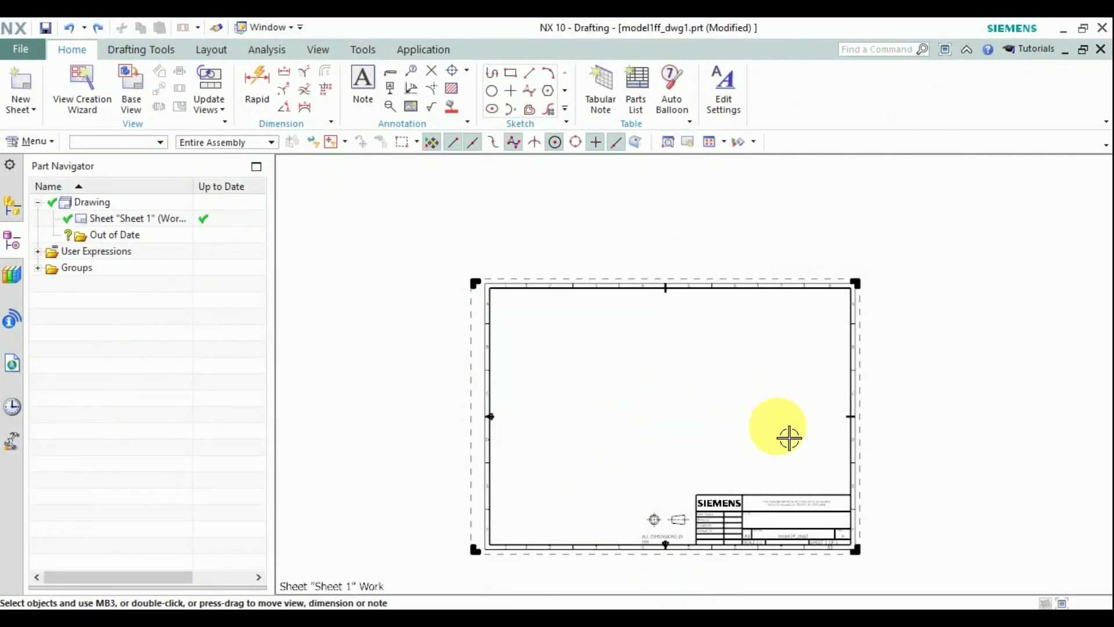
# - Place the Top model view at 1:1 near the sheet centre, with a projected side view to its right
pyautogui.moveTo(789, 438)
pyautogui.keyDown('shift'); pyautogui.mouseDown(button='middle')
pyautogui.moveTo(617, 340)
pyautogui.moveTo(626, 336)
pyautogui.mouseUp(button='middle'); pyautogui.keyUp('shift')
pyautogui.scroll(1, 676, 357)
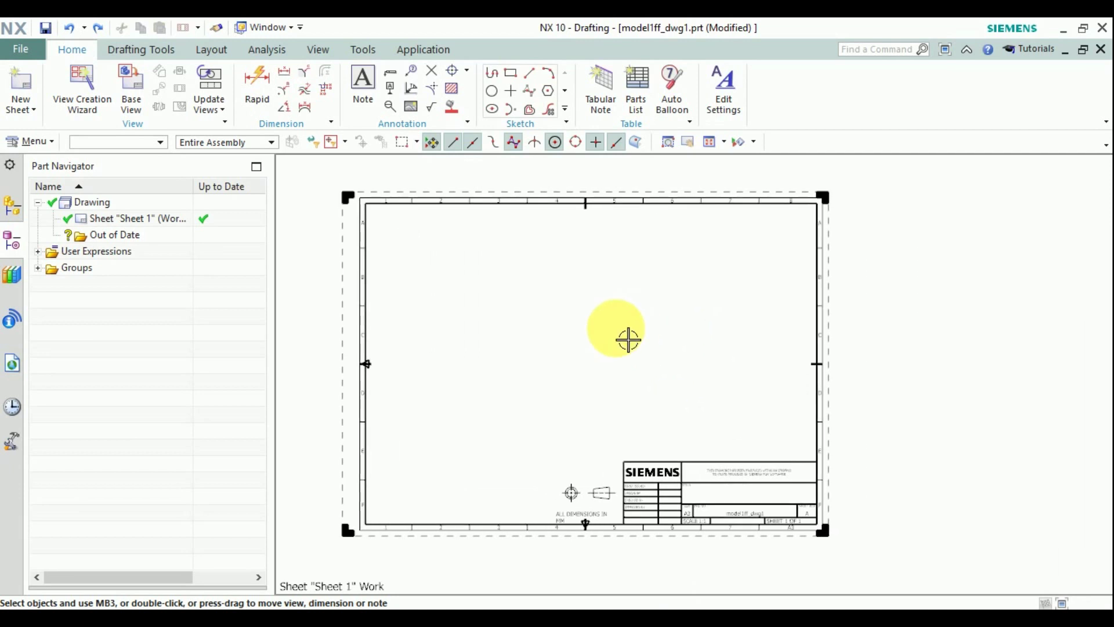
pyautogui.scroll(1, 627, 412)
pyautogui.moveTo(626, 412)
pyautogui.keyDown('shift'); pyautogui.mouseDown(button='middle')
pyautogui.moveTo(736, 398)
pyautogui.moveTo(712, 427)
pyautogui.mouseUp(button='middle'); pyautogui.keyUp('shift')
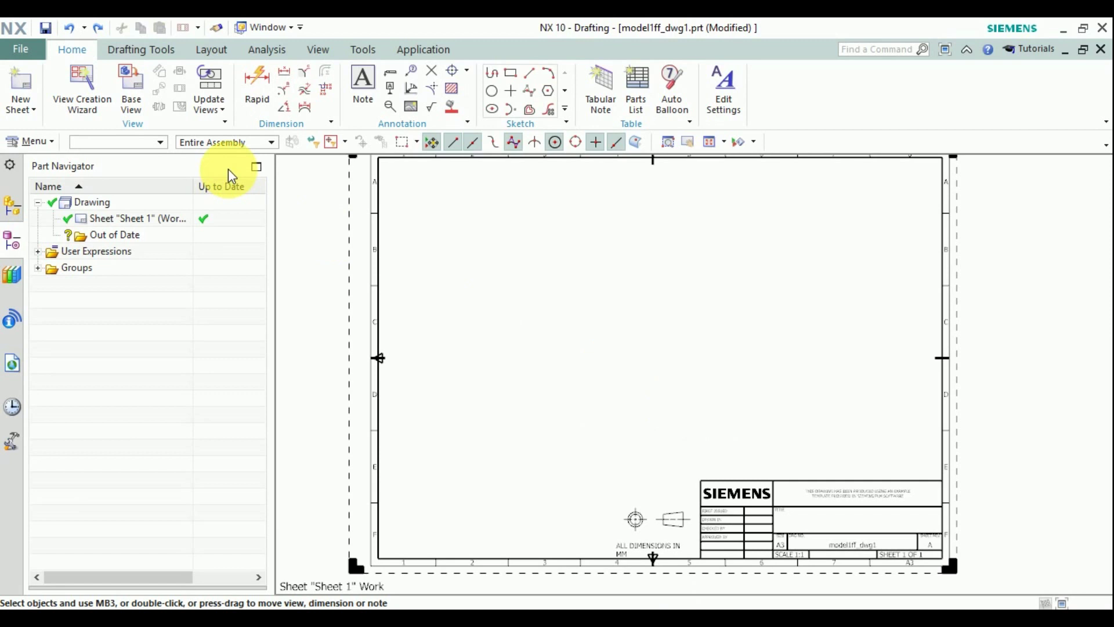
pyautogui.click(143, 101)
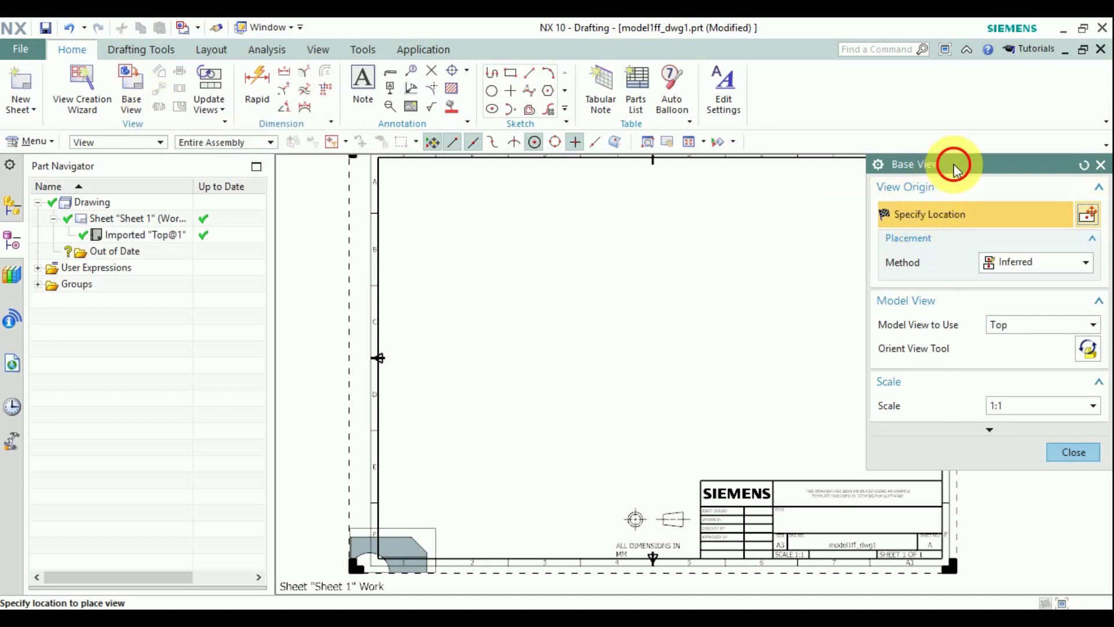
pyautogui.moveTo(956, 169); pyautogui.dragTo(882, 169)
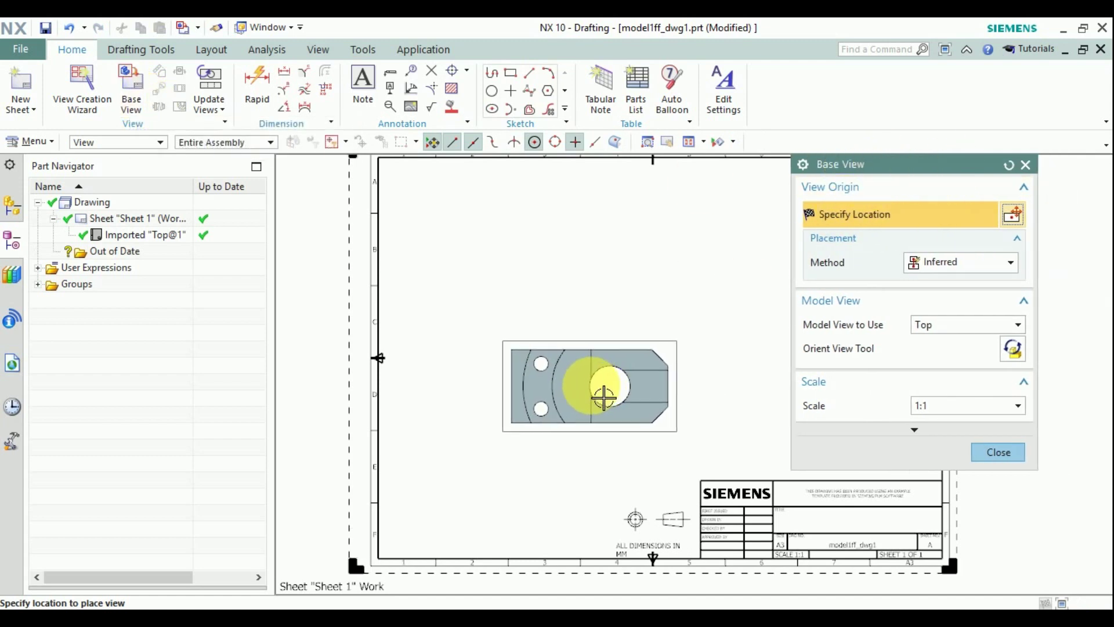
pyautogui.click(619, 393)
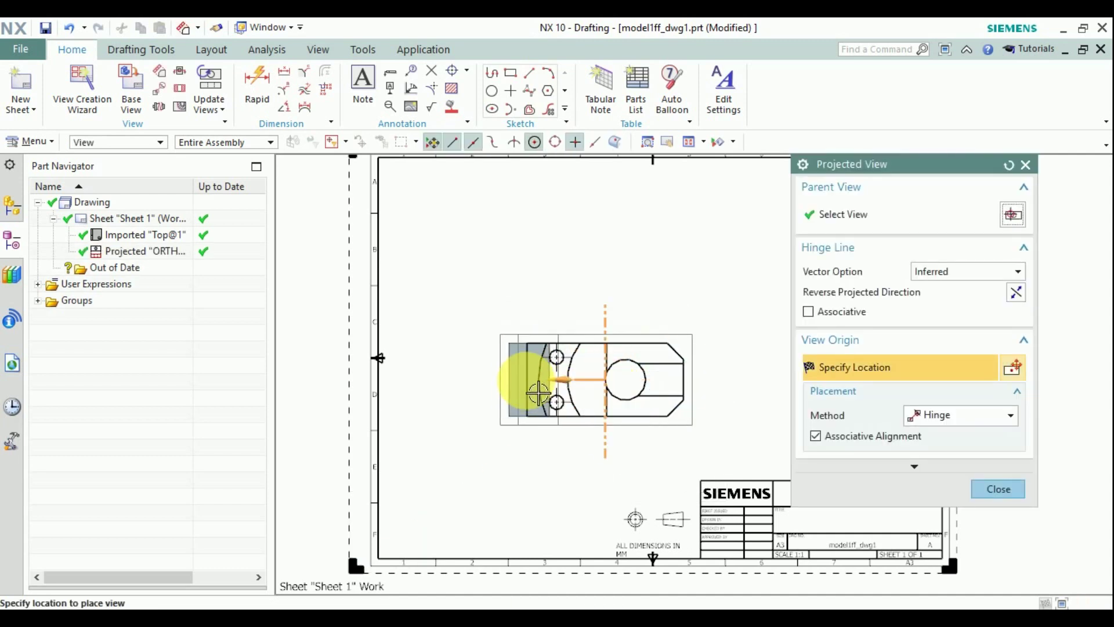
pyautogui.click(756, 406)
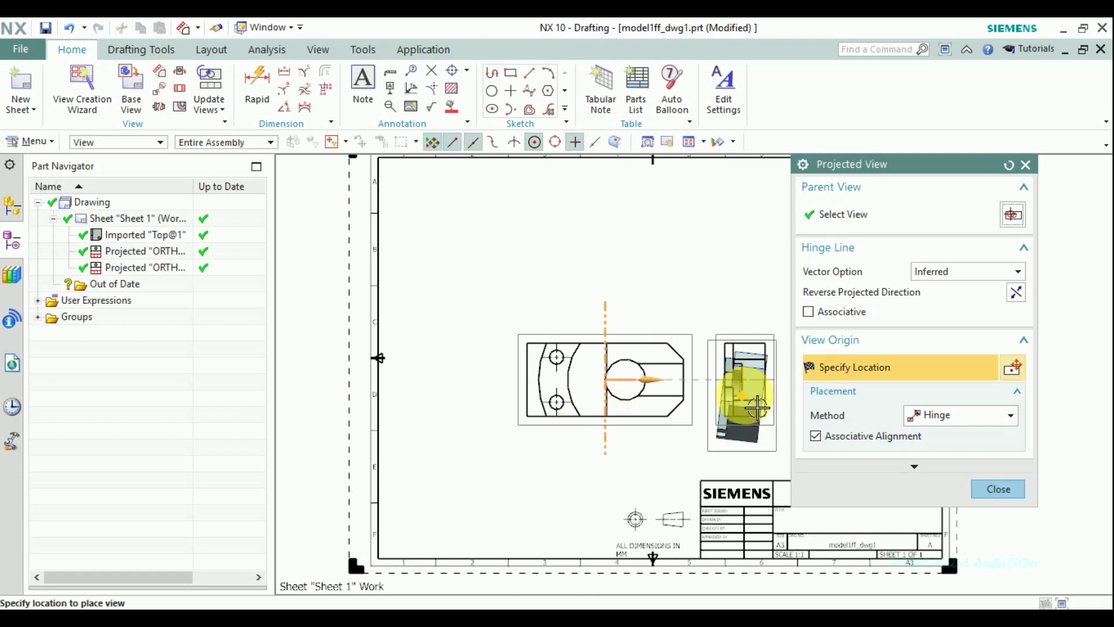
pyautogui.middleClick(754, 407)
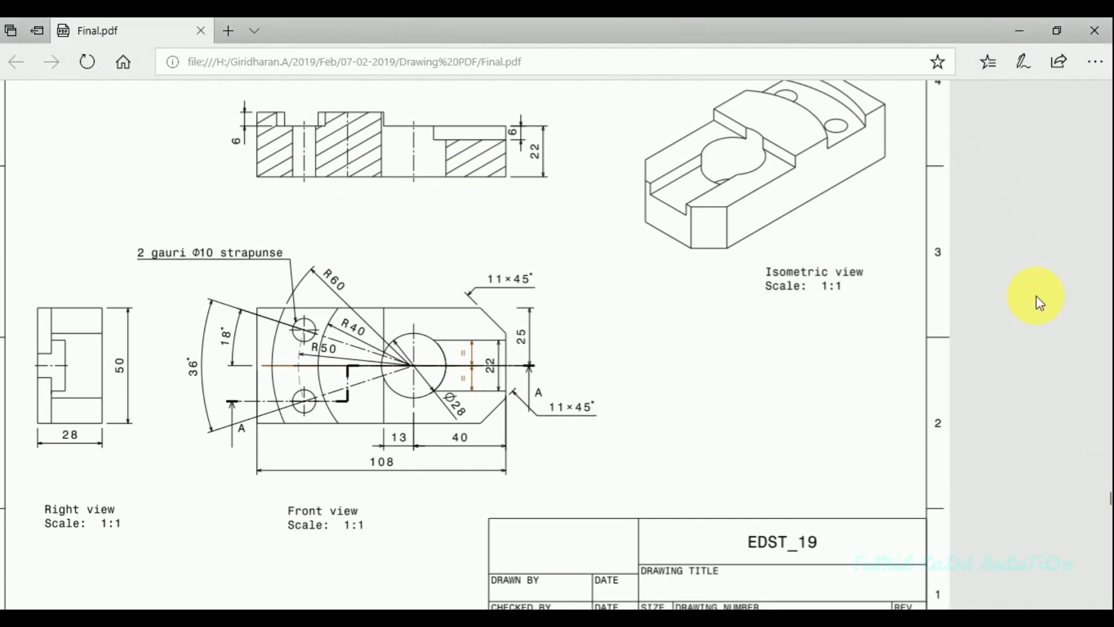
pyautogui.click(1022, 32)
# - Move the projected side view to the left of the front view
pyautogui.moveTo(739, 343); pyautogui.dragTo(448, 342)
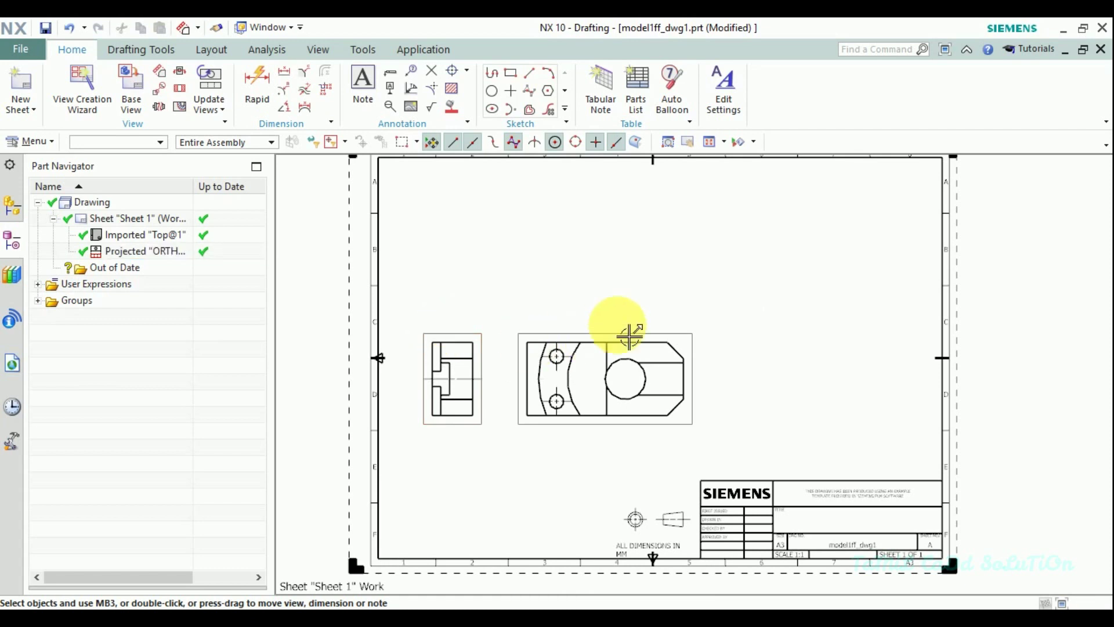
pyautogui.scroll(1, 616, 333)
pyautogui.scroll(1, 629, 323)
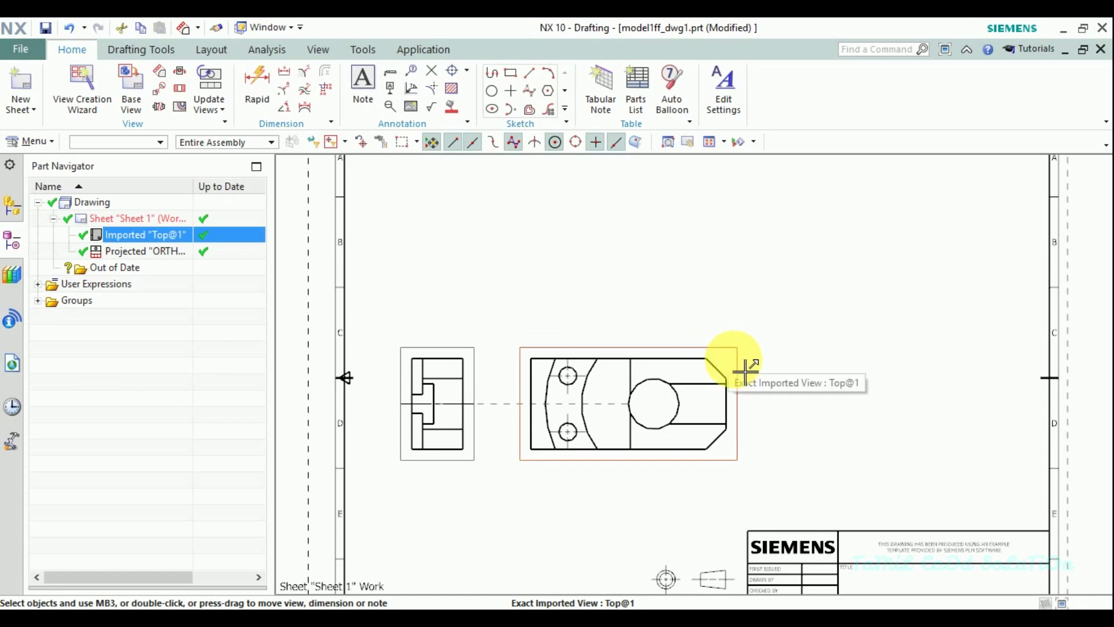
# - Start section view A–A on the front view, cutting through the large arc centre, and compare with the reference PDF
pyautogui.rightClick(729, 359)
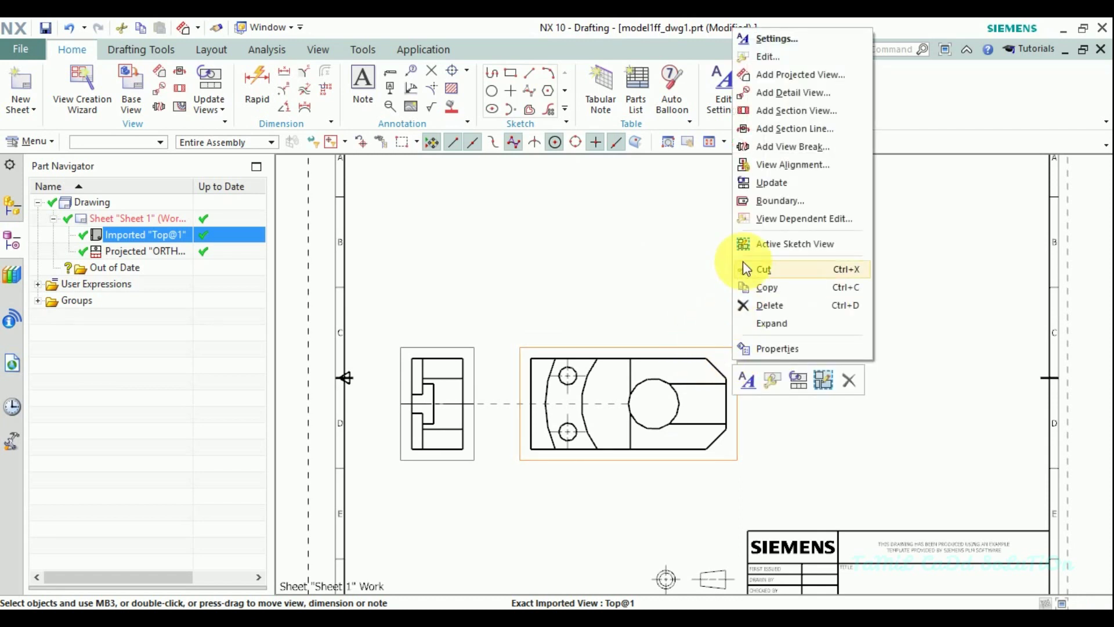
pyautogui.click(787, 115)
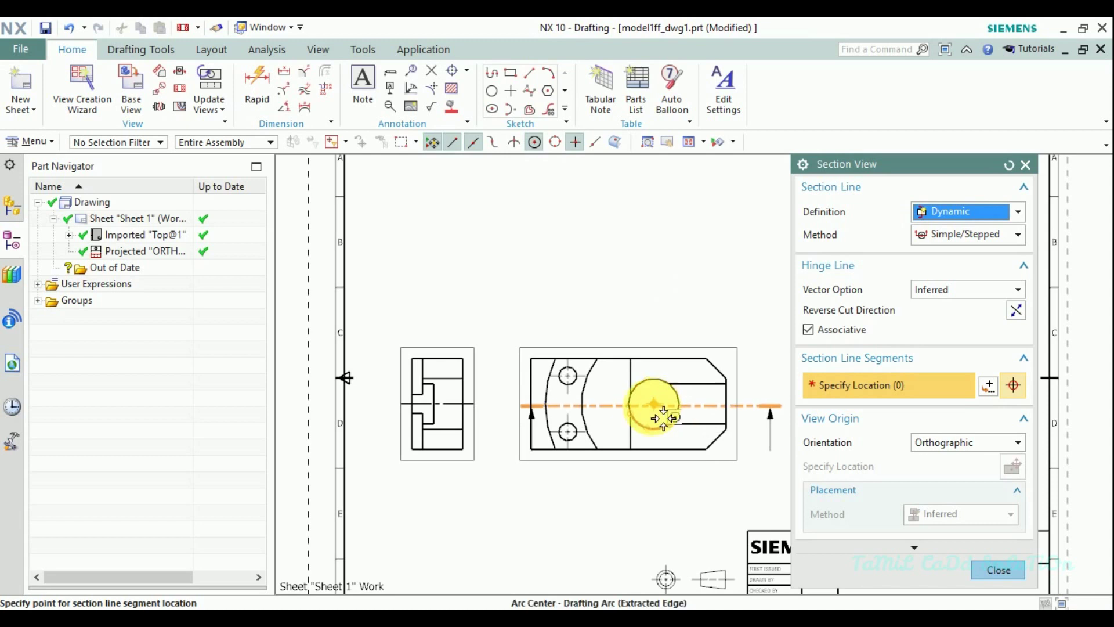
pyautogui.click(654, 404)
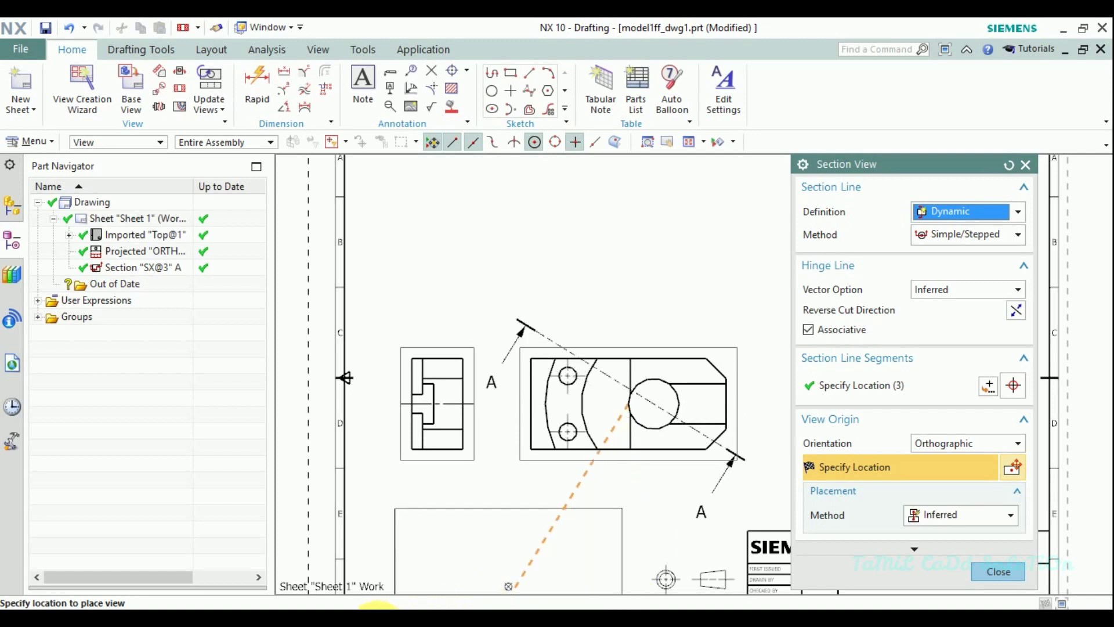
pyautogui.click(377, 606)
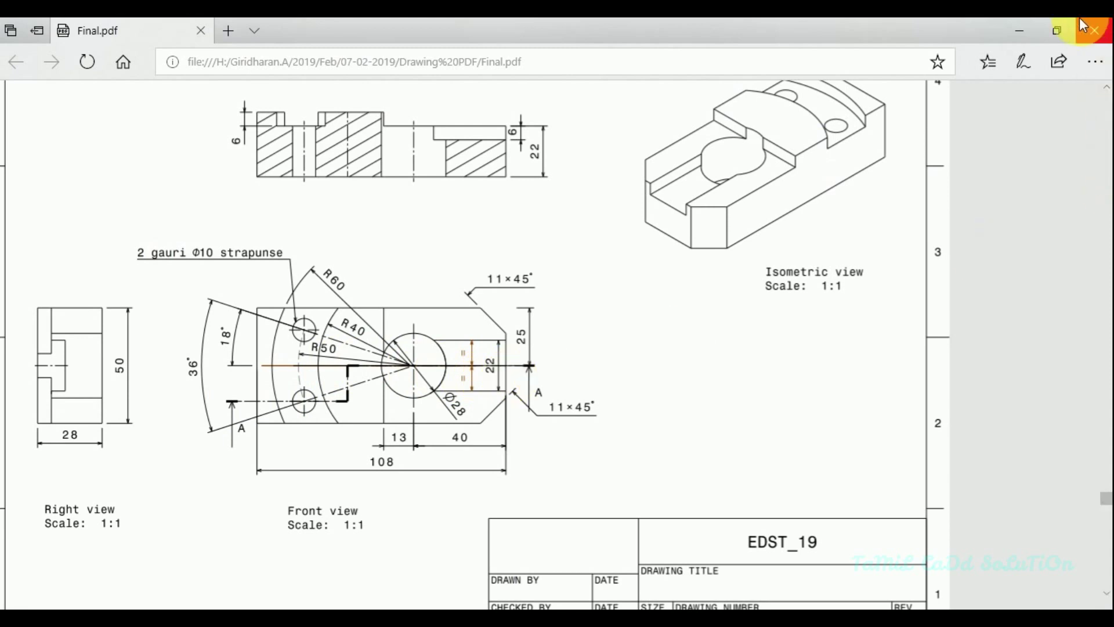
pyautogui.click(1025, 32)
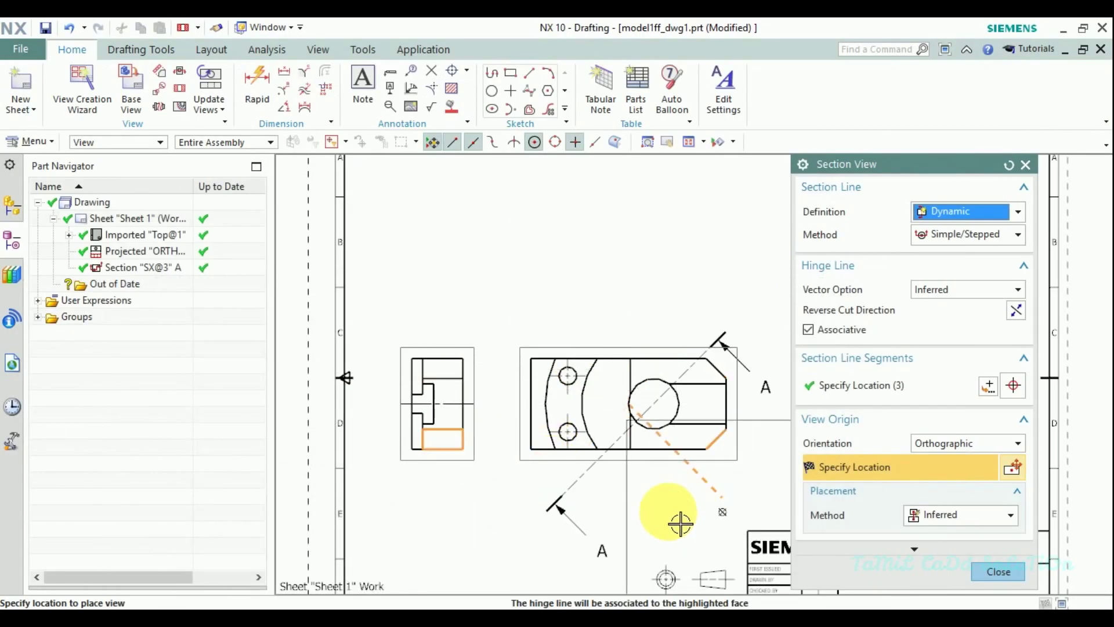
# - Add a step point to section line A so the cut passes through the holes
pyautogui.rightClick(644, 546)
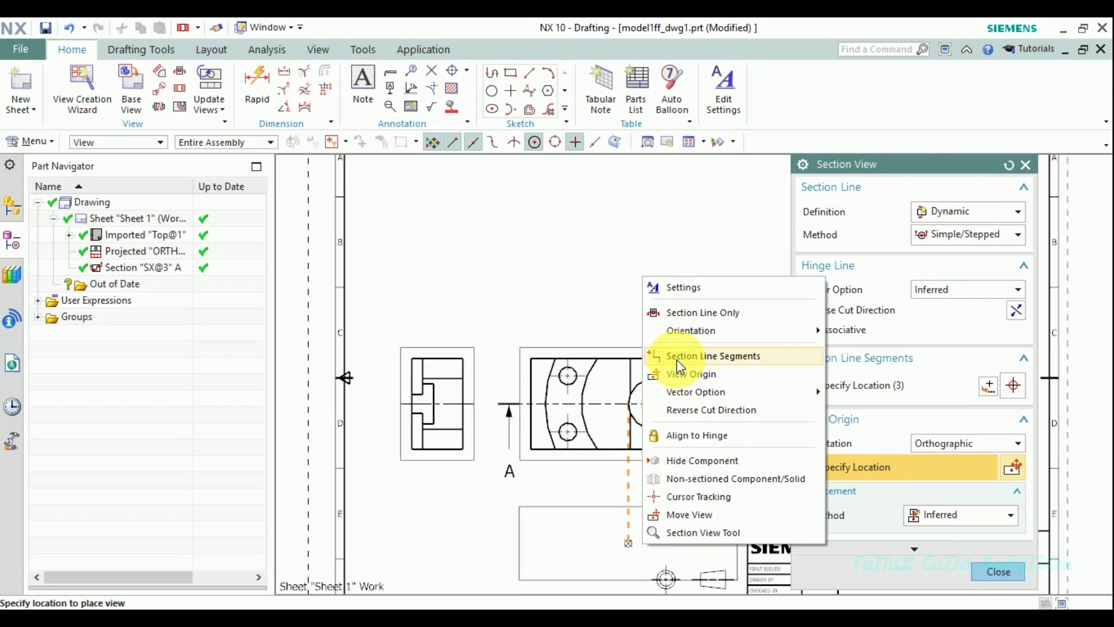
pyautogui.click(677, 360)
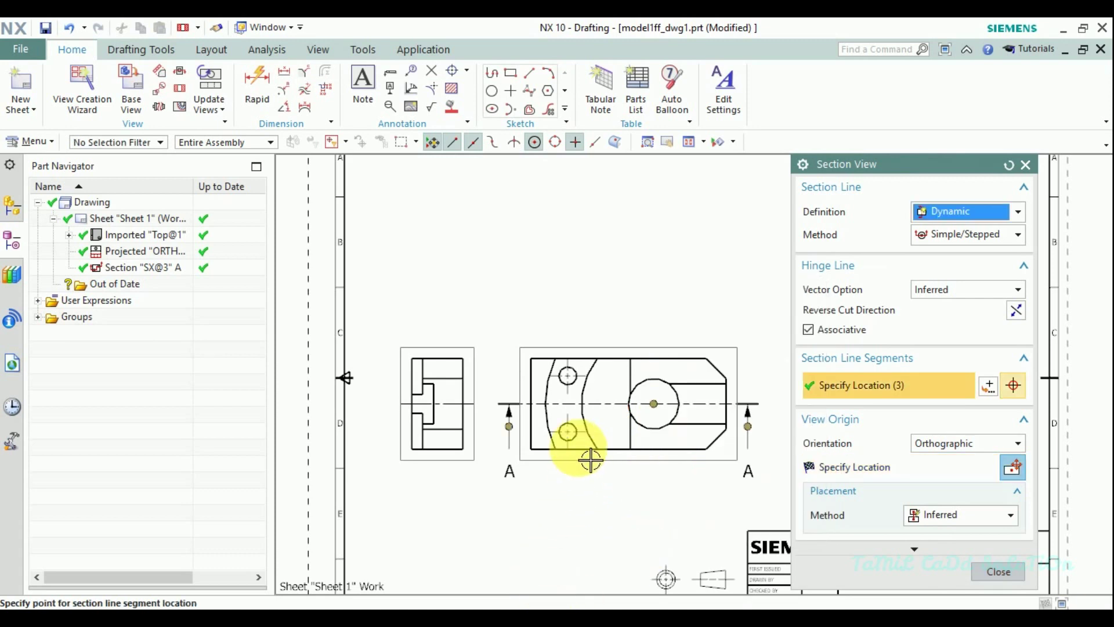
pyautogui.click(581, 442)
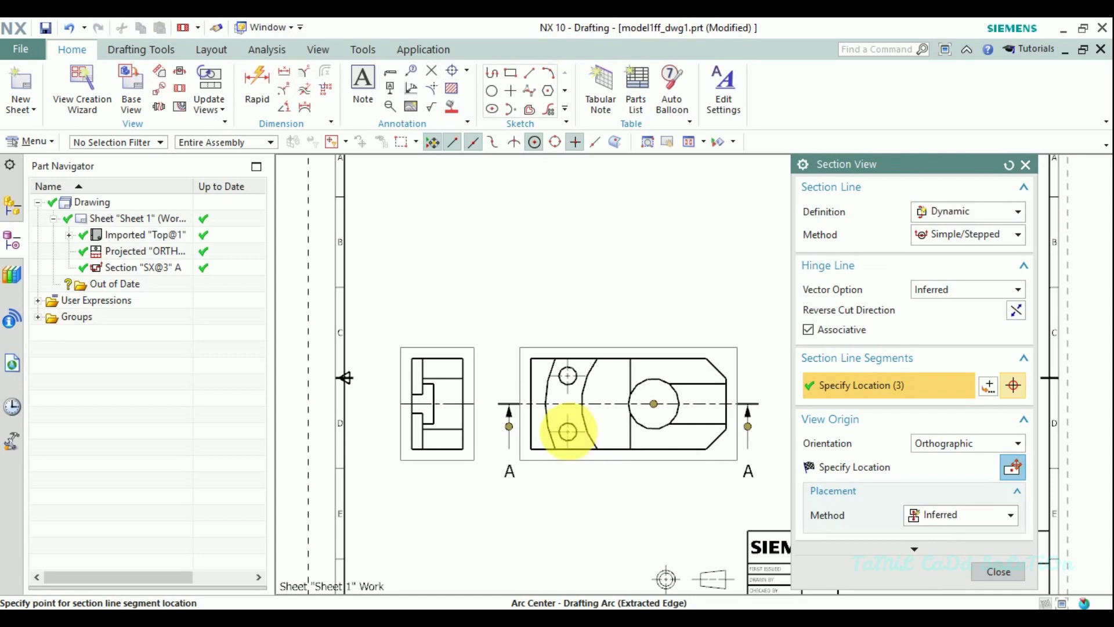
# - Place section view A–A on the sheet and move it above the front view
pyautogui.rightClick(592, 499)
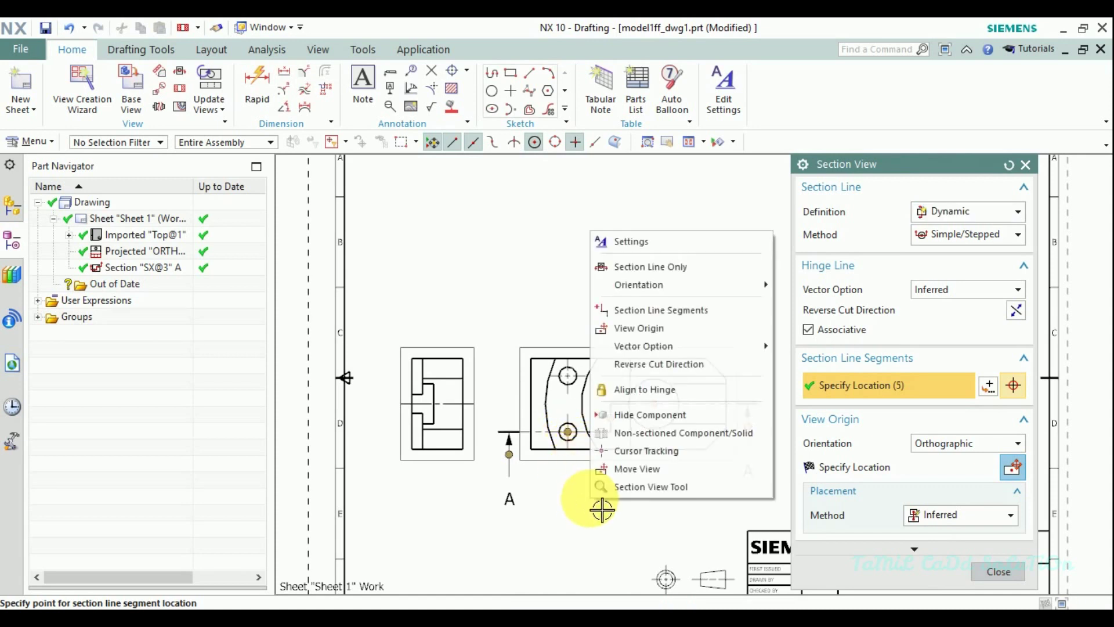
pyautogui.click(634, 329)
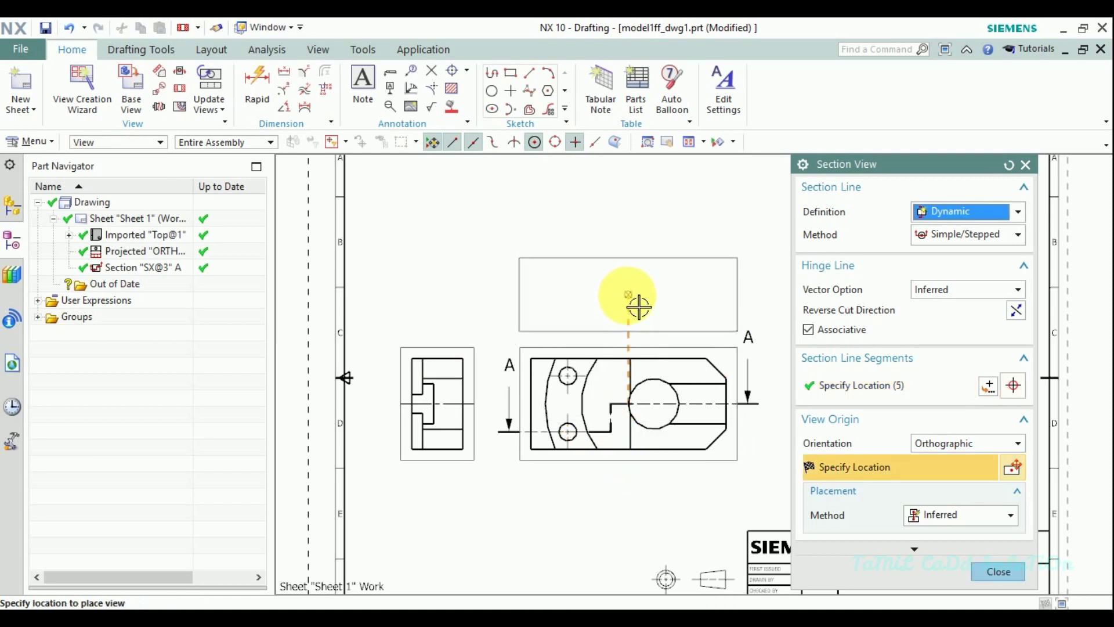
pyautogui.click(641, 532)
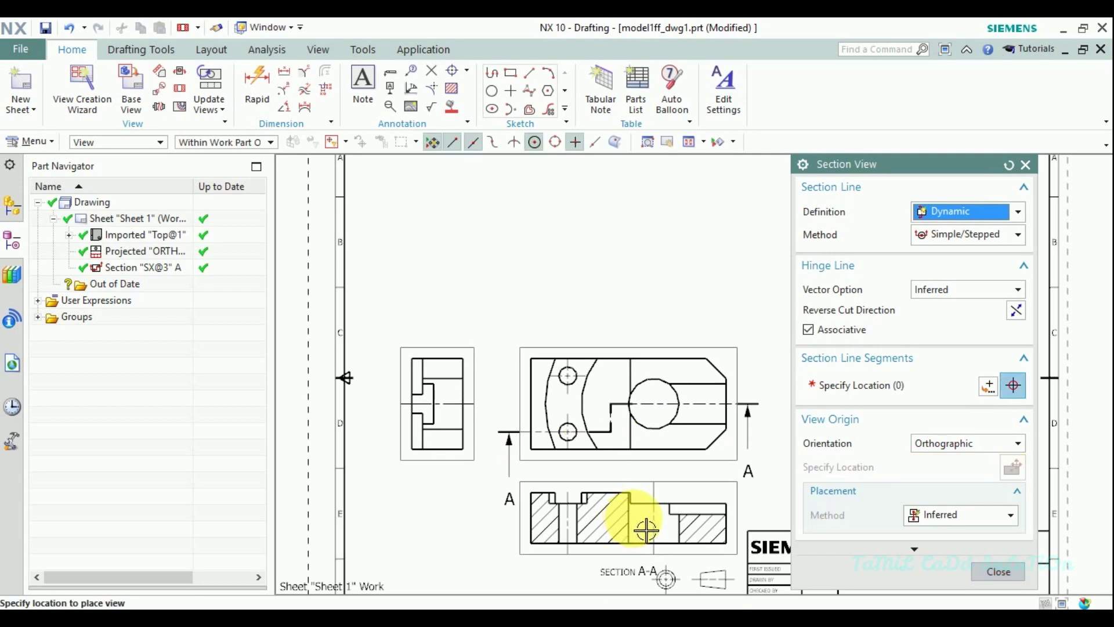
pyautogui.moveTo(671, 492); pyautogui.dragTo(688, 215)
pyautogui.moveTo(805, 316); pyautogui.dragTo(769, 336, button='middle')
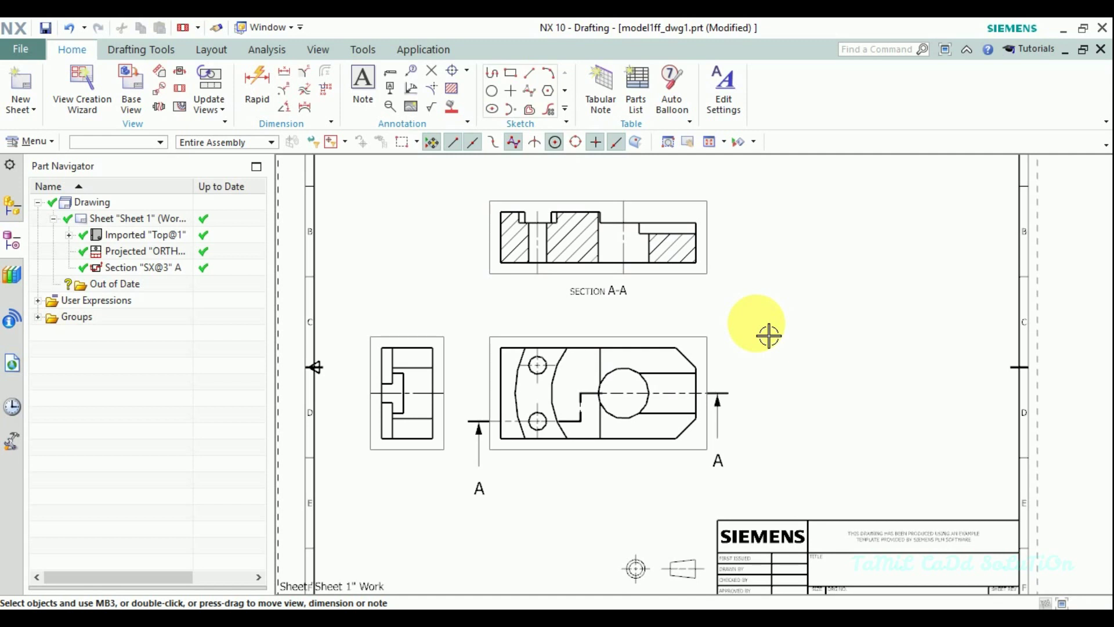
pyautogui.scroll(-2, 592, 305)
pyautogui.scroll(-2, 635, 323)
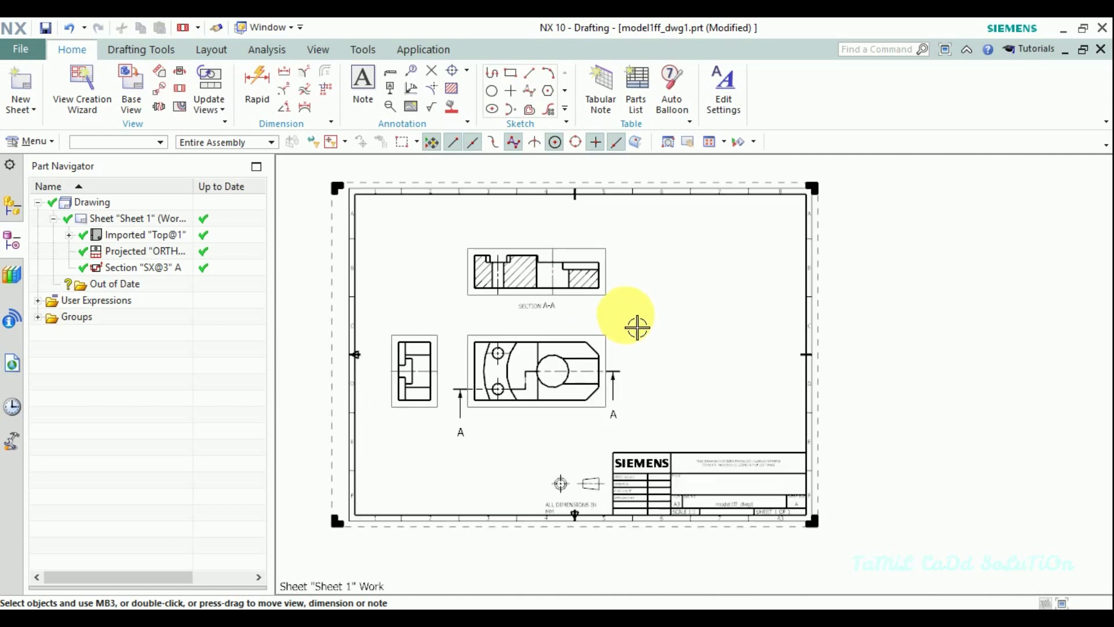
# - Add an Isometric base view at the upper right of the sheet
pyautogui.click(131, 92)
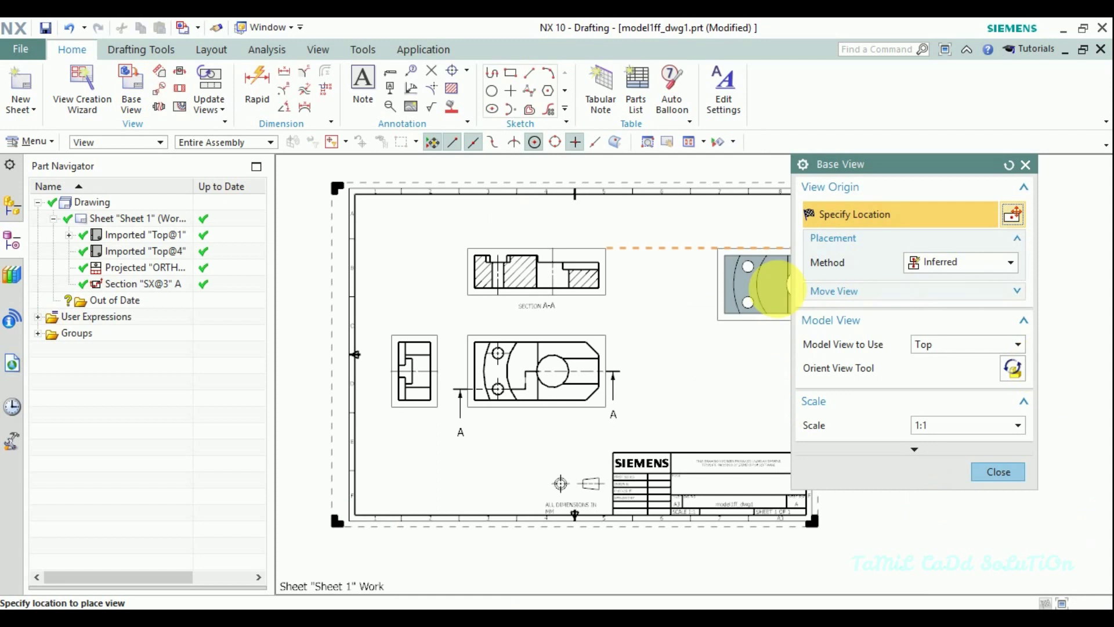
pyautogui.click(975, 275)
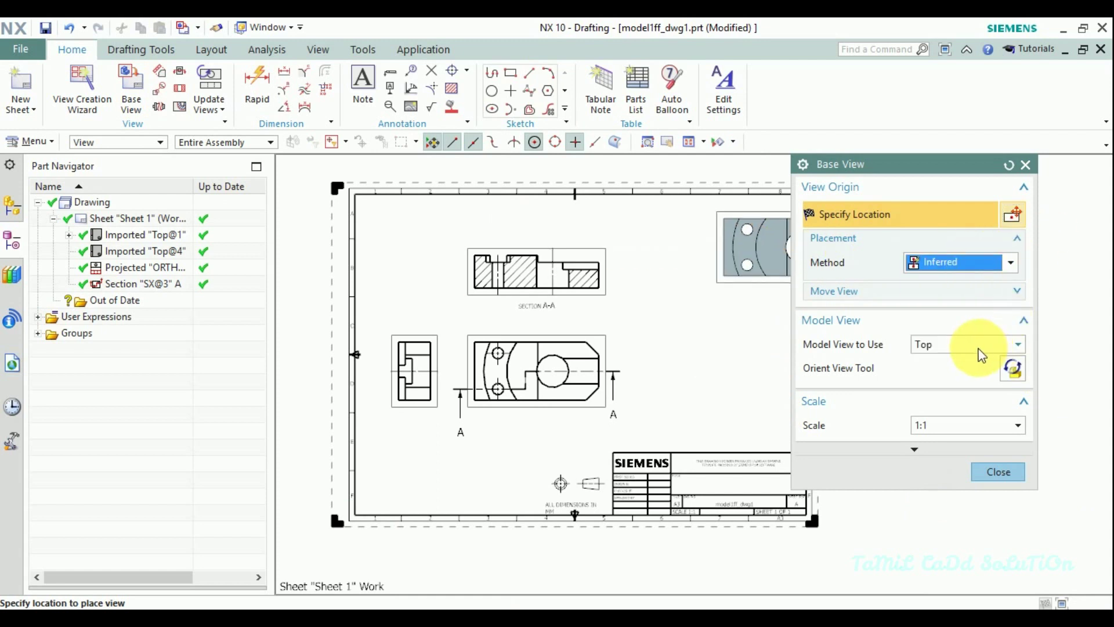
pyautogui.click(977, 344)
pyautogui.click(934, 444)
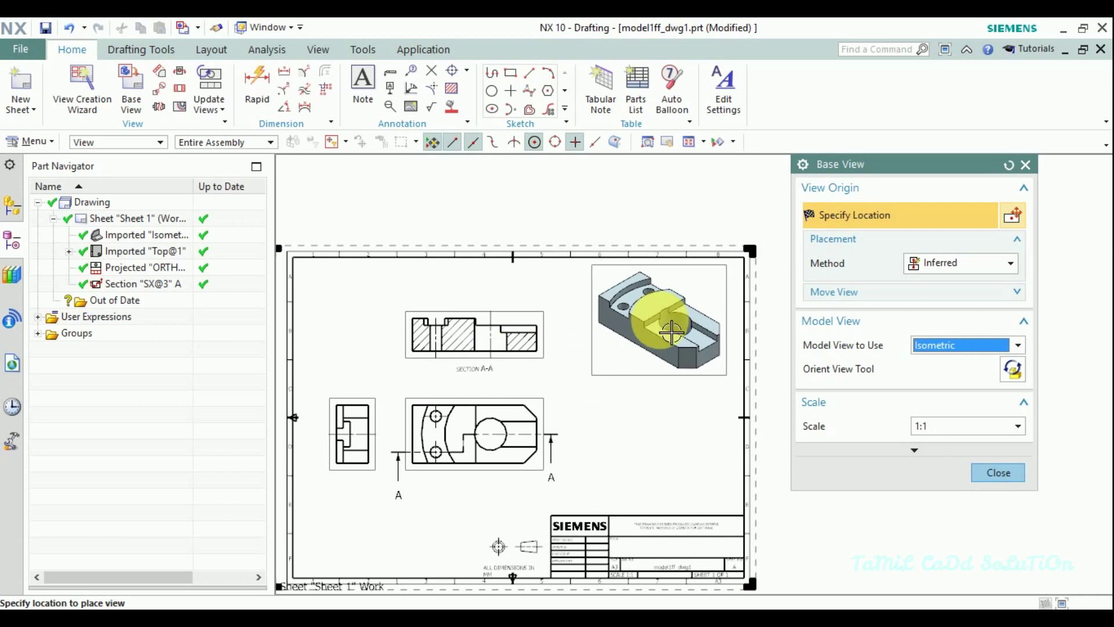
pyautogui.click(671, 331)
pyautogui.press('Escape')
# - Nudge the section view slightly downward on the sheet
pyautogui.scroll(-1, 811, 364)
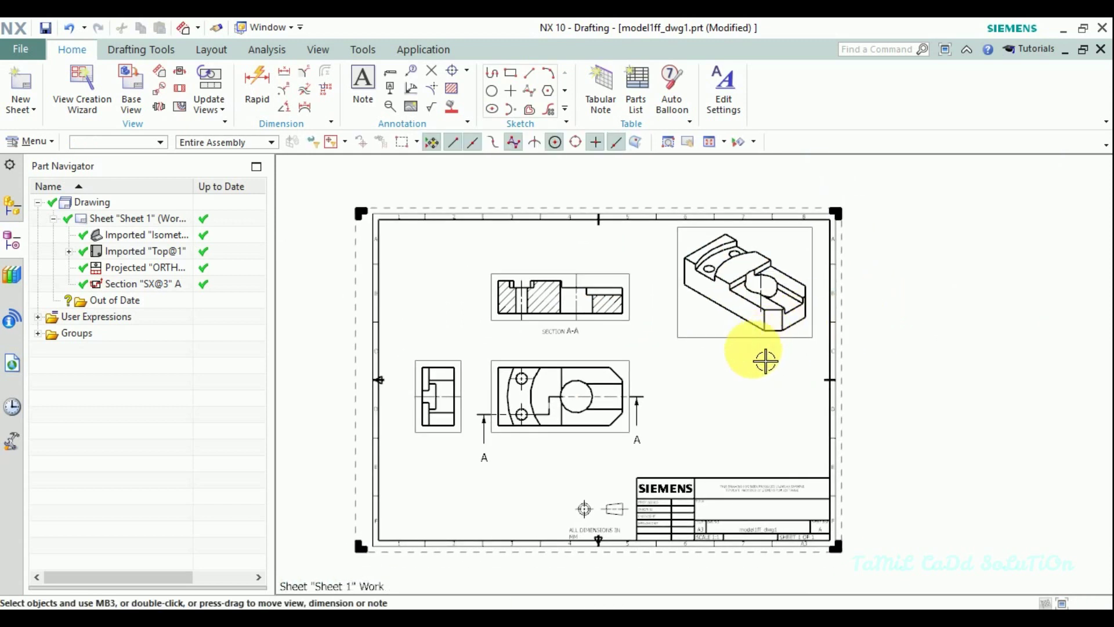
pyautogui.scroll(1, 766, 360)
pyautogui.scroll(-2, 808, 343)
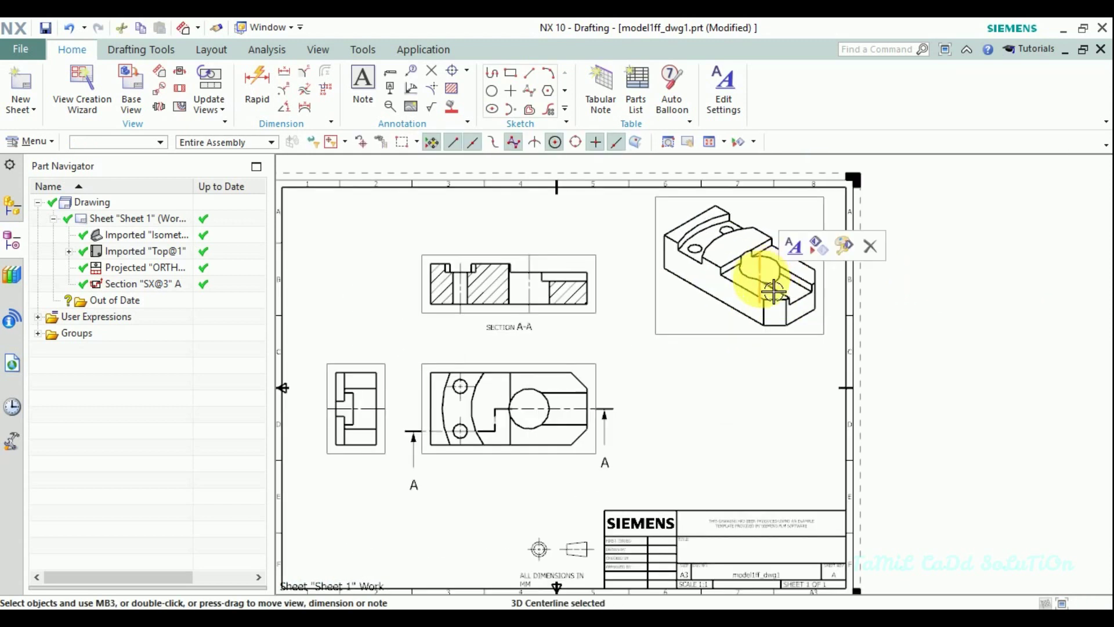
pyautogui.scroll(-1, 775, 299)
pyautogui.moveTo(704, 356); pyautogui.dragTo(704, 291, button='middle')
pyautogui.moveTo(616, 314); pyautogui.dragTo(638, 389)
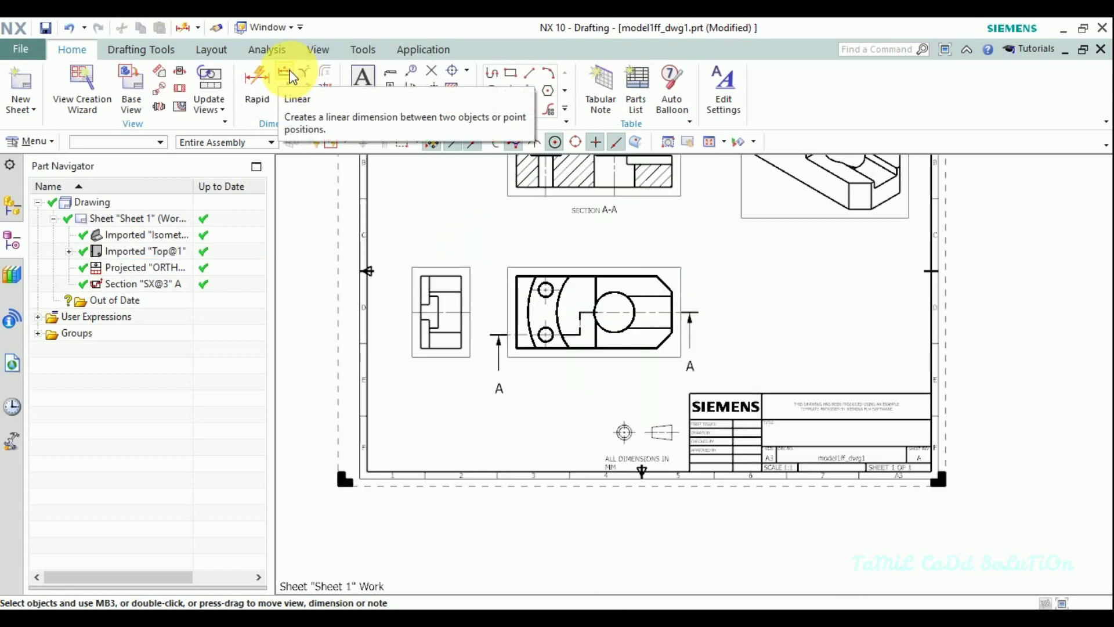
# - Dimension the front view's 108 overall length below it
pyautogui.click(292, 77)
pyautogui.scroll(2, 588, 313)
pyautogui.click(474, 296)
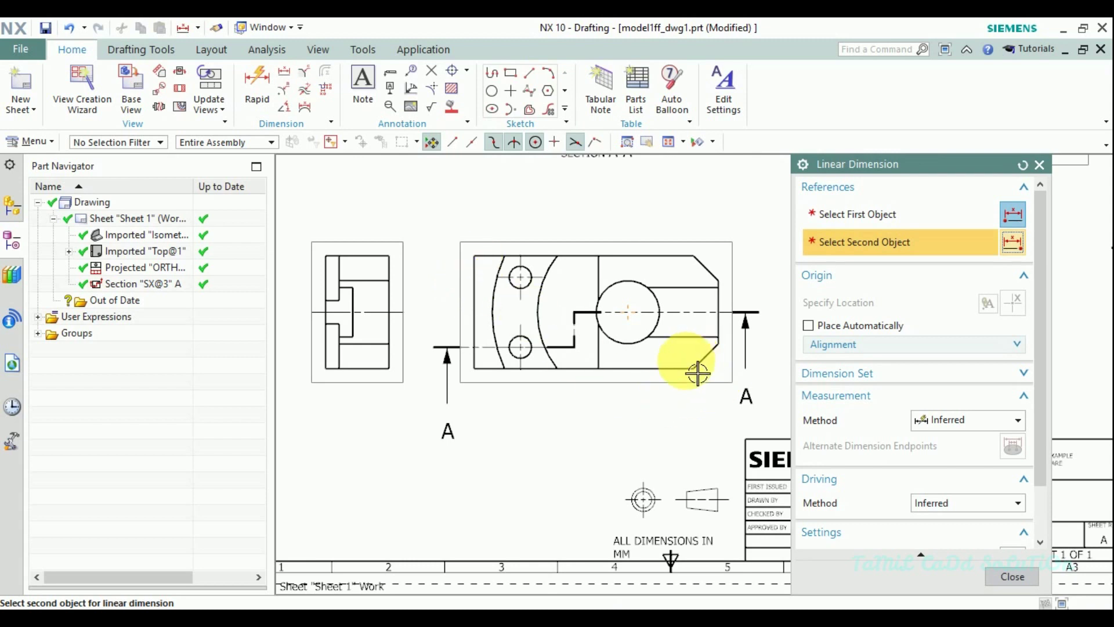
pyautogui.click(876, 209)
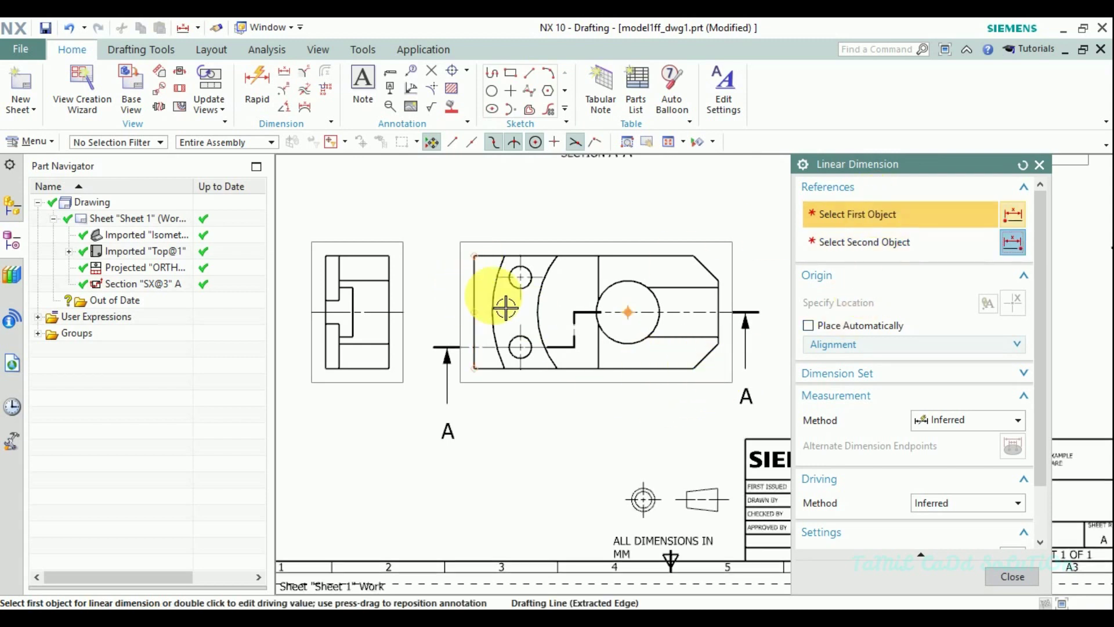
pyautogui.click(488, 310)
pyautogui.click(876, 241)
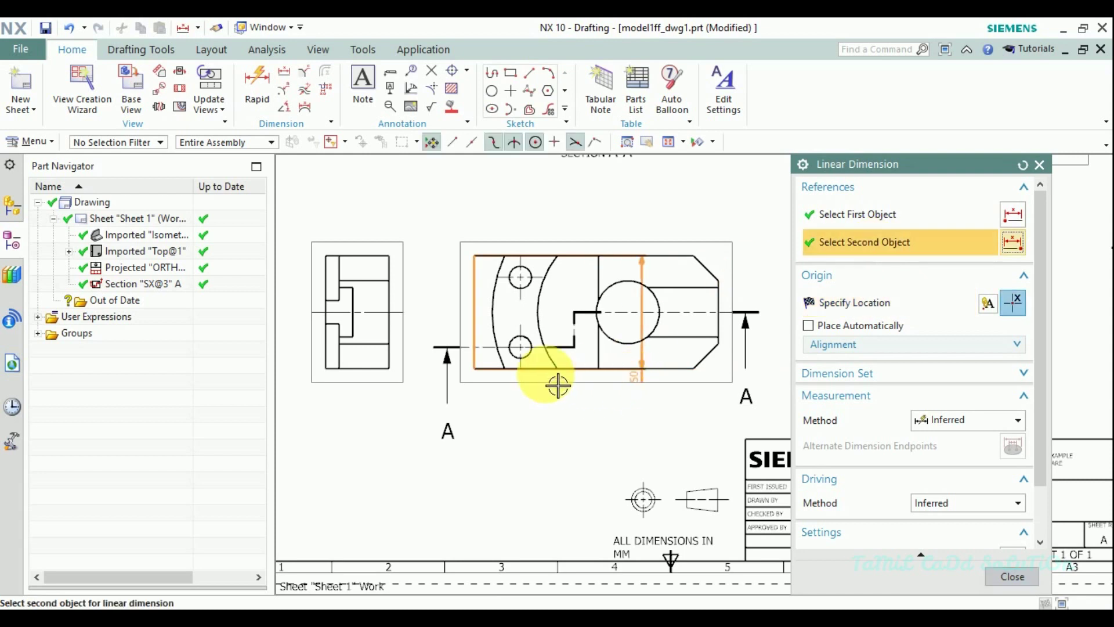
pyautogui.keyDown('shift'); pyautogui.moveTo(739, 342); pyautogui.dragTo(643, 336, button='middle'); pyautogui.keyUp('shift')
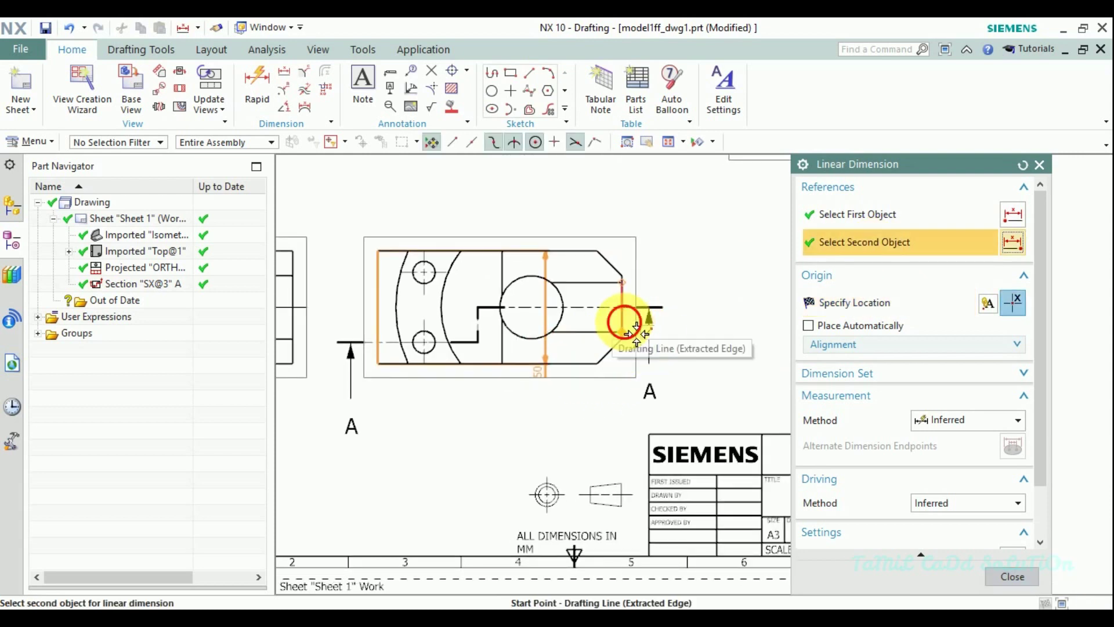
pyautogui.click(598, 390)
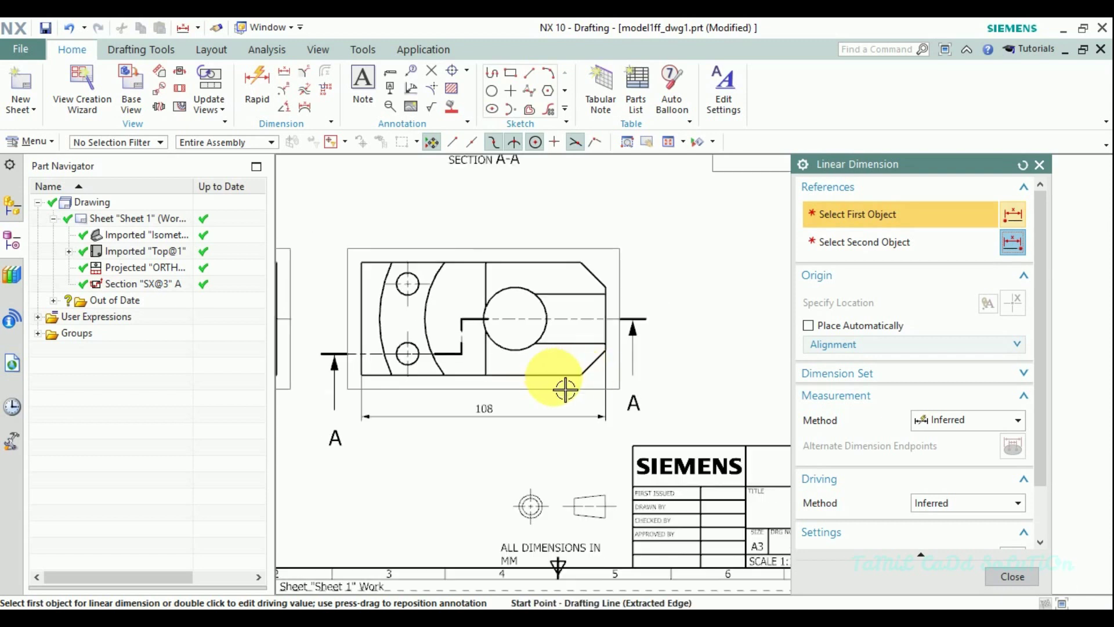
# - Add the 22 slot-width dimension on the front view
pyautogui.click(565, 389)
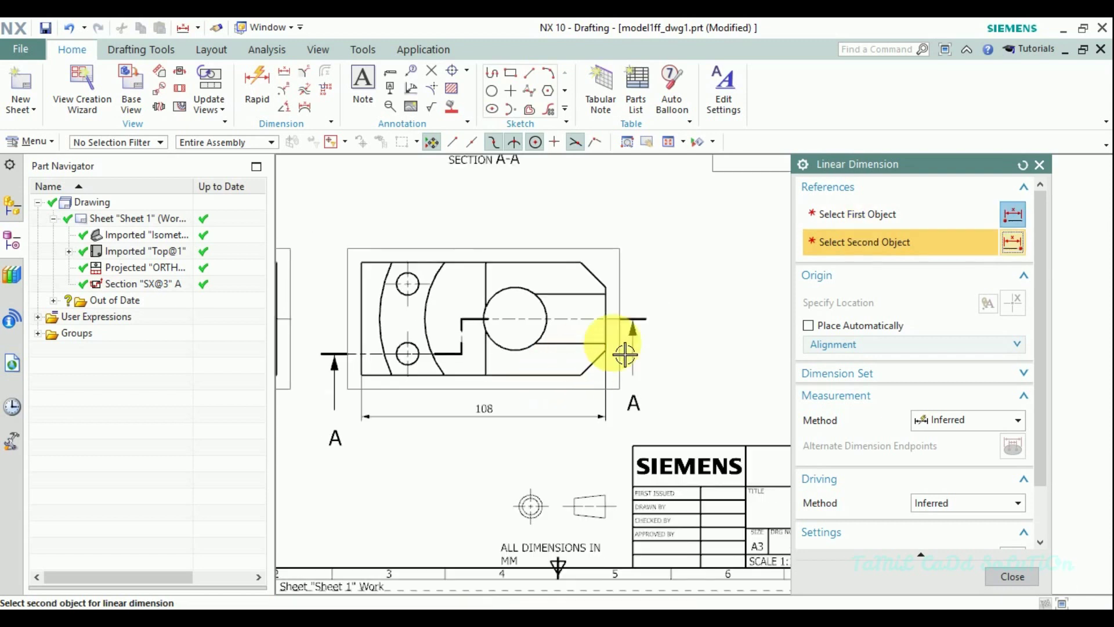
pyautogui.click(588, 355)
pyautogui.click(790, 218)
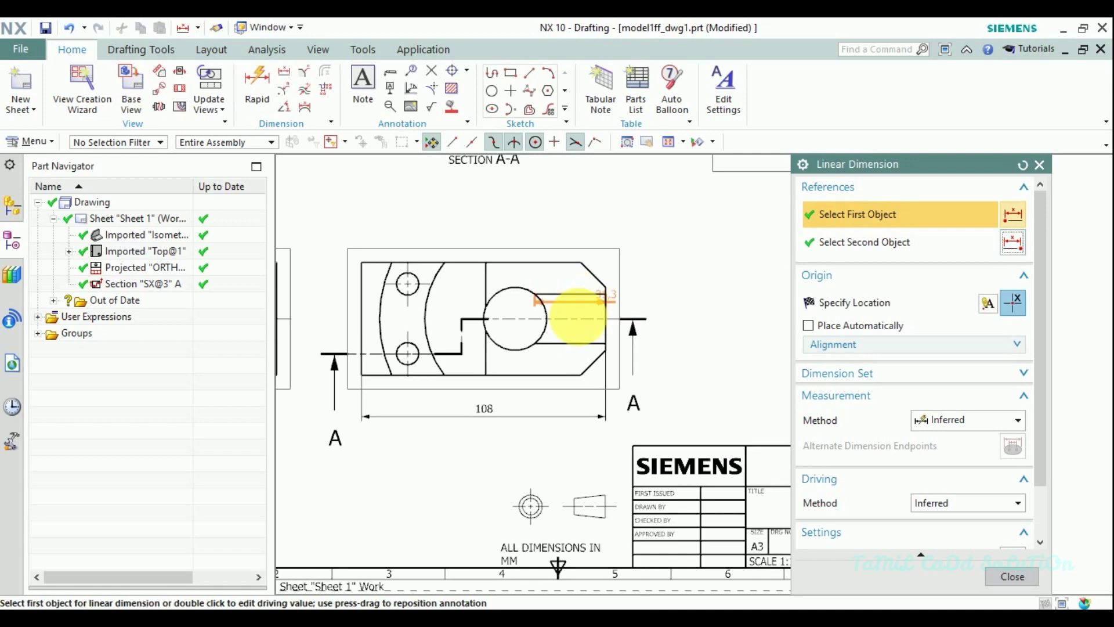
pyautogui.click(592, 324)
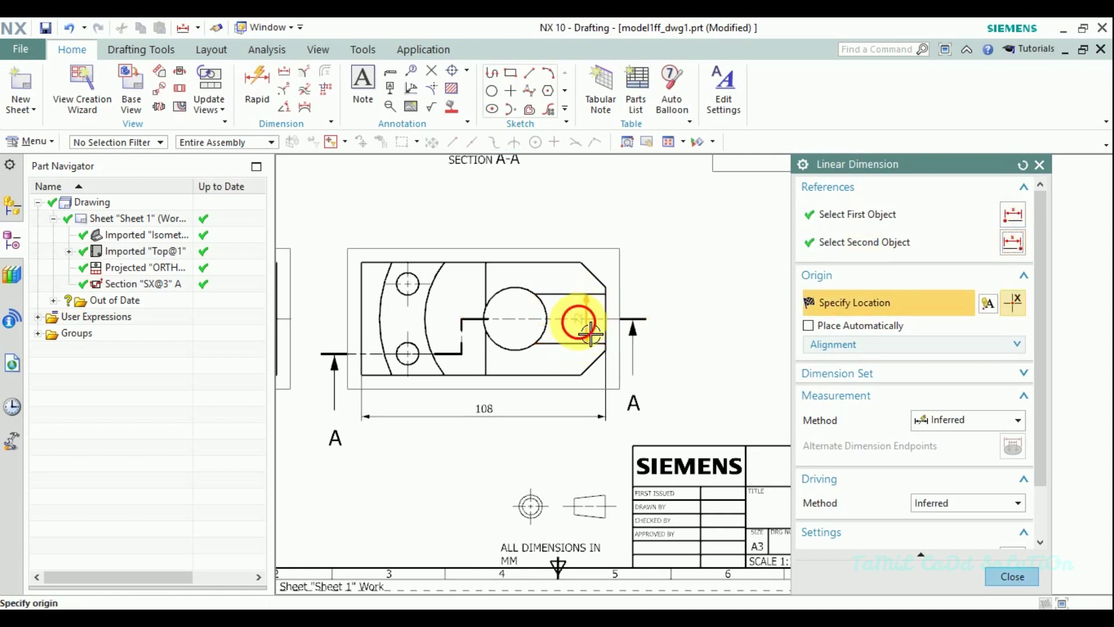
pyautogui.click(590, 334)
# - Dimension the right view's 50 height beside it
pyautogui.scroll(1, 686, 319)
pyautogui.scroll(1, 679, 318)
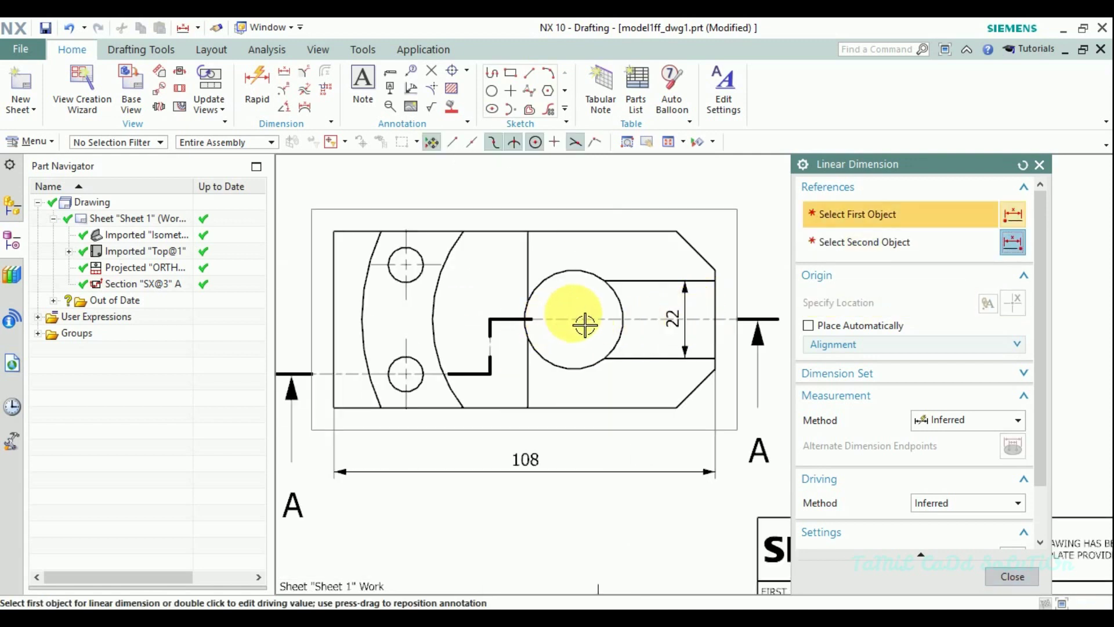
pyautogui.click(590, 288)
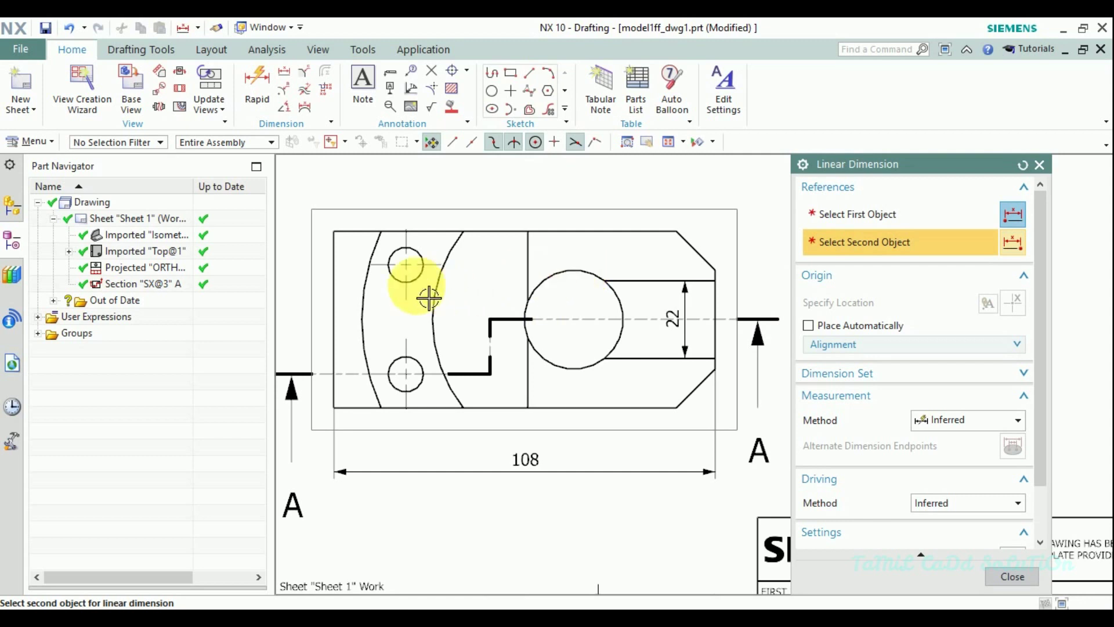
pyautogui.scroll(-1, 441, 285)
pyautogui.scroll(-1, 489, 330)
pyautogui.scroll(1, 423, 319)
pyautogui.scroll(1, 429, 267)
pyautogui.click(436, 206)
pyautogui.click(452, 396)
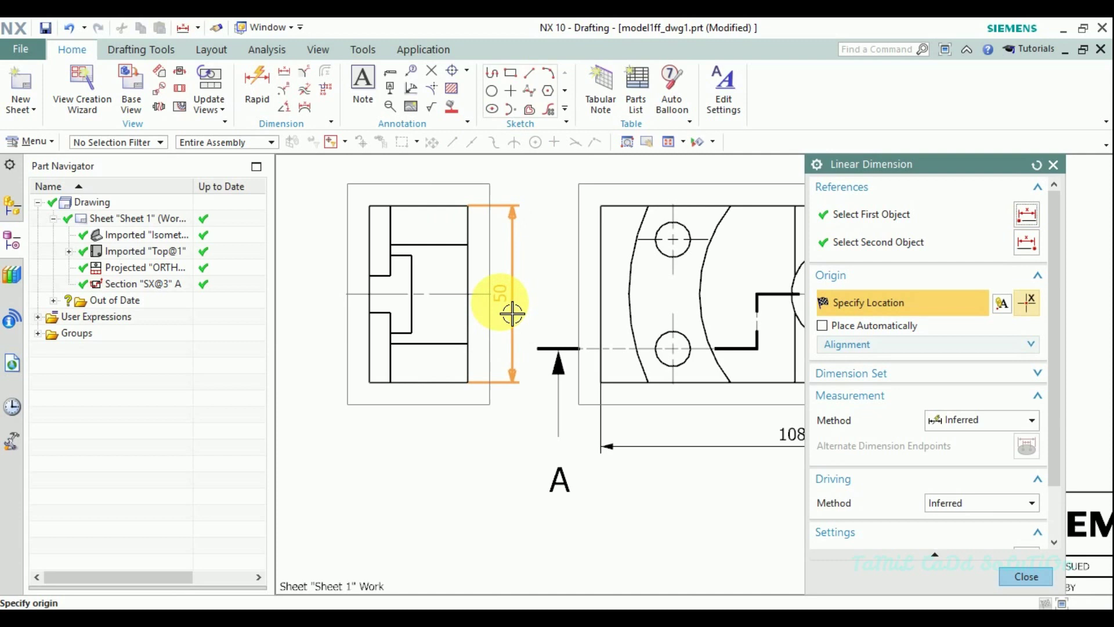
pyautogui.click(513, 314)
# - Add the 28 width dimension below the right view
pyautogui.click(379, 369)
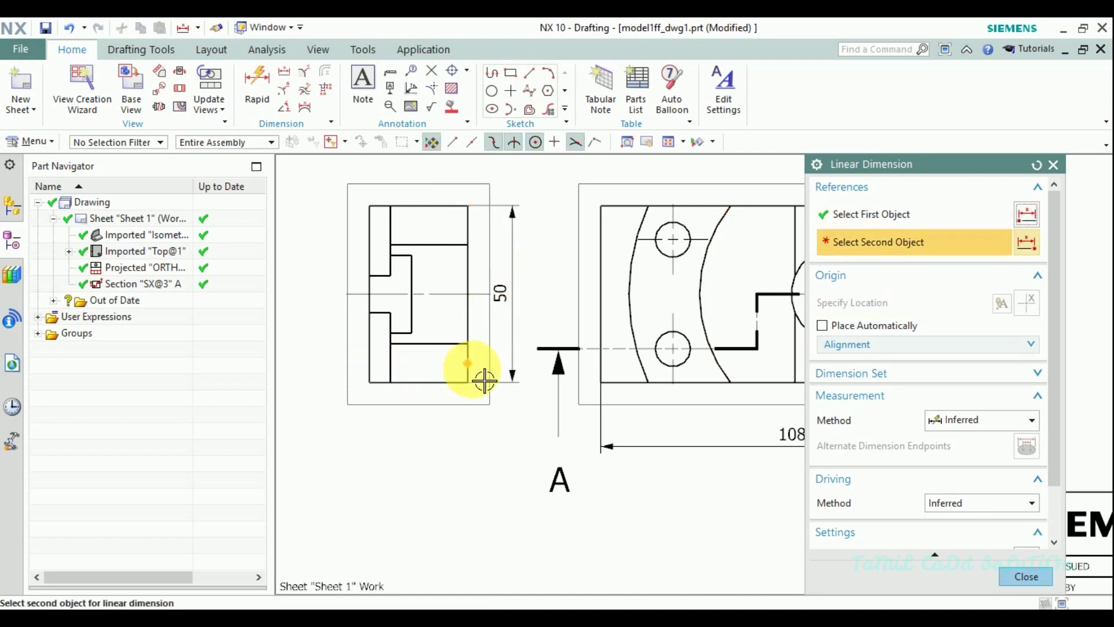
pyautogui.click(480, 377)
pyautogui.middleClick(456, 350)
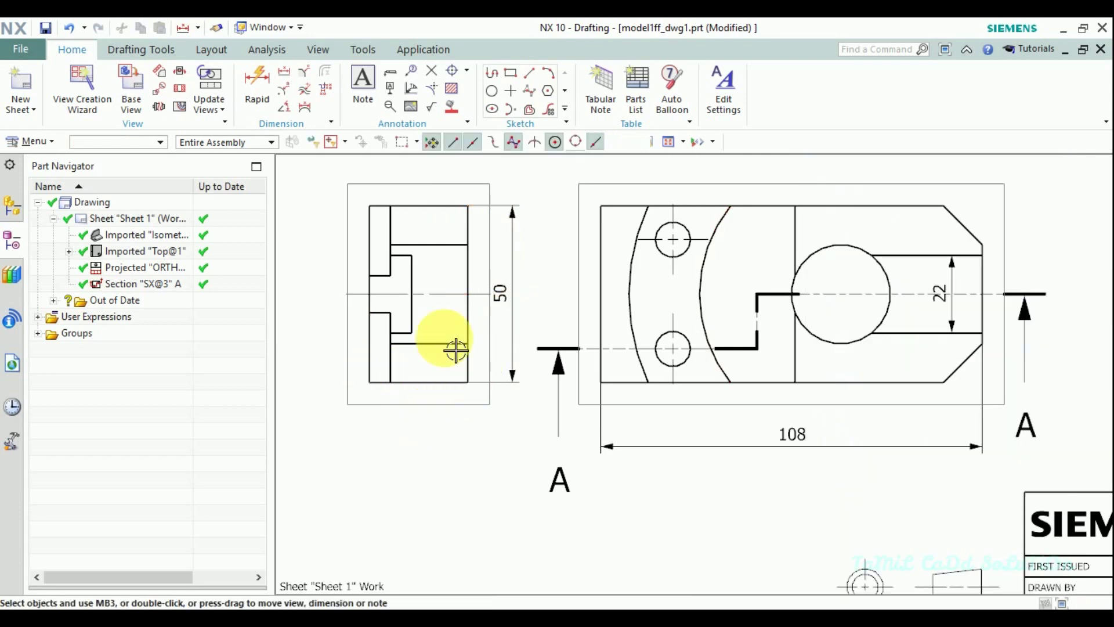
pyautogui.click(283, 73)
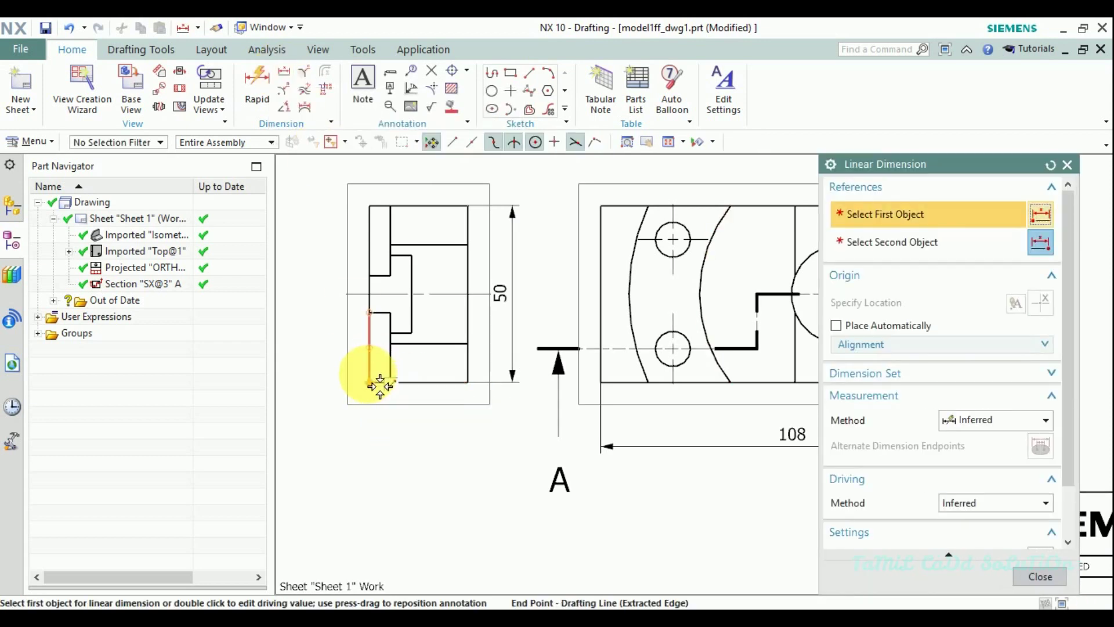
pyautogui.click(380, 386)
pyautogui.click(480, 391)
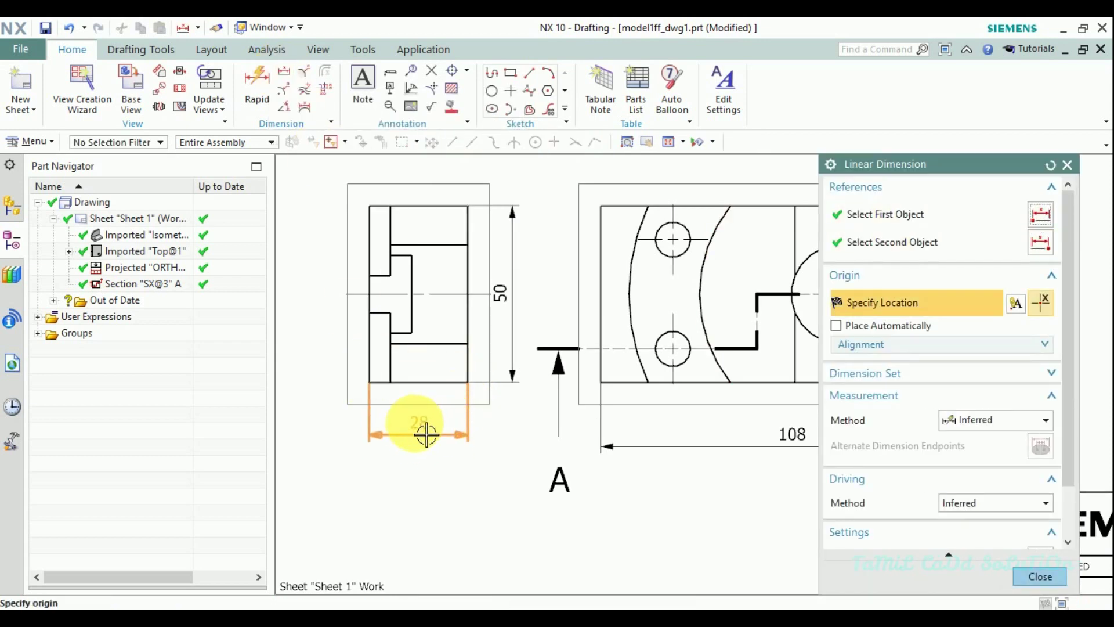
pyautogui.click(434, 431)
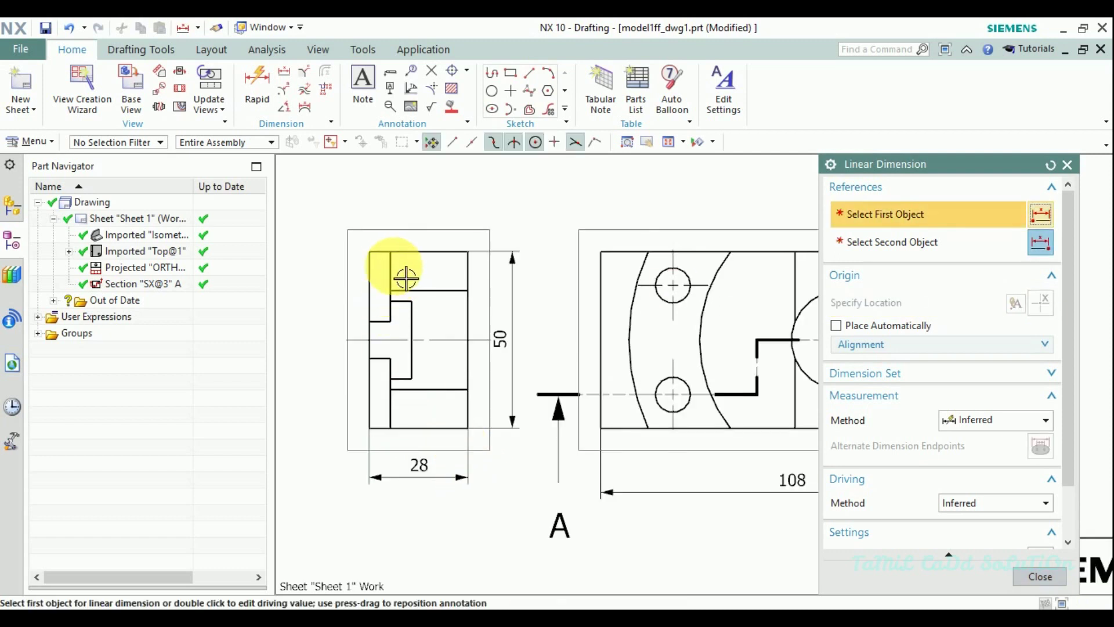
# - Add the 6 top-step dimension above the right view
pyautogui.click(403, 278)
pyautogui.click(378, 269)
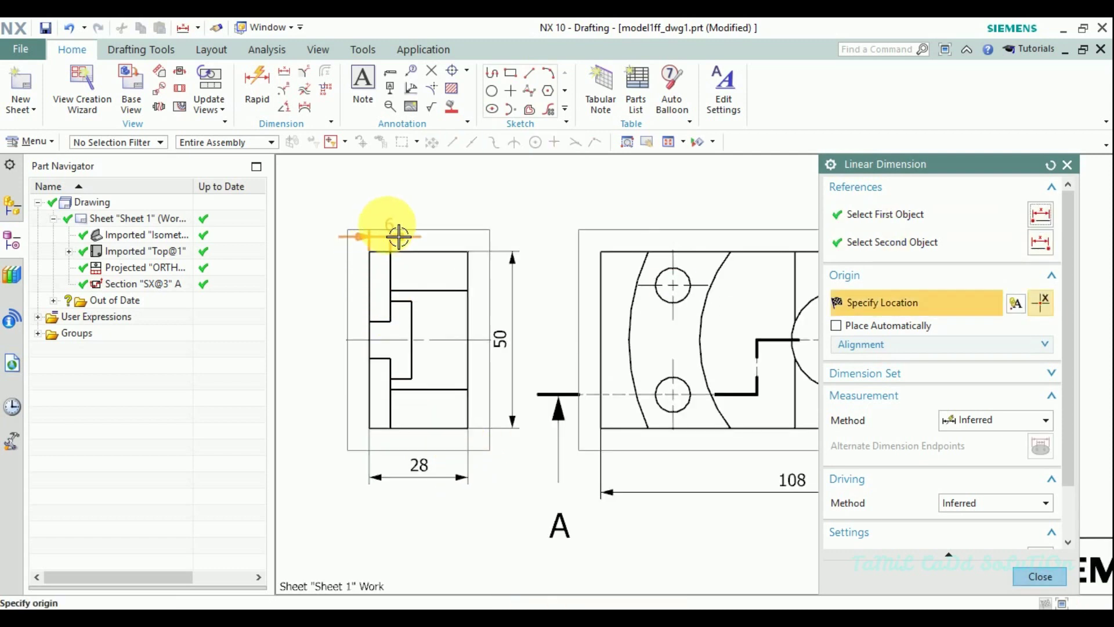
pyautogui.click(394, 237)
pyautogui.press('Escape')
pyautogui.scroll(-2, 487, 281)
pyautogui.scroll(-1, 593, 360)
pyautogui.keyDown('shift'); pyautogui.moveTo(593, 359); pyautogui.dragTo(546, 473, button='middle'); pyautogui.keyUp('shift')
pyautogui.scroll(1, 621, 435)
# - Dimension Section A–A's 108 length below the section
pyautogui.scroll(1, 530, 368)
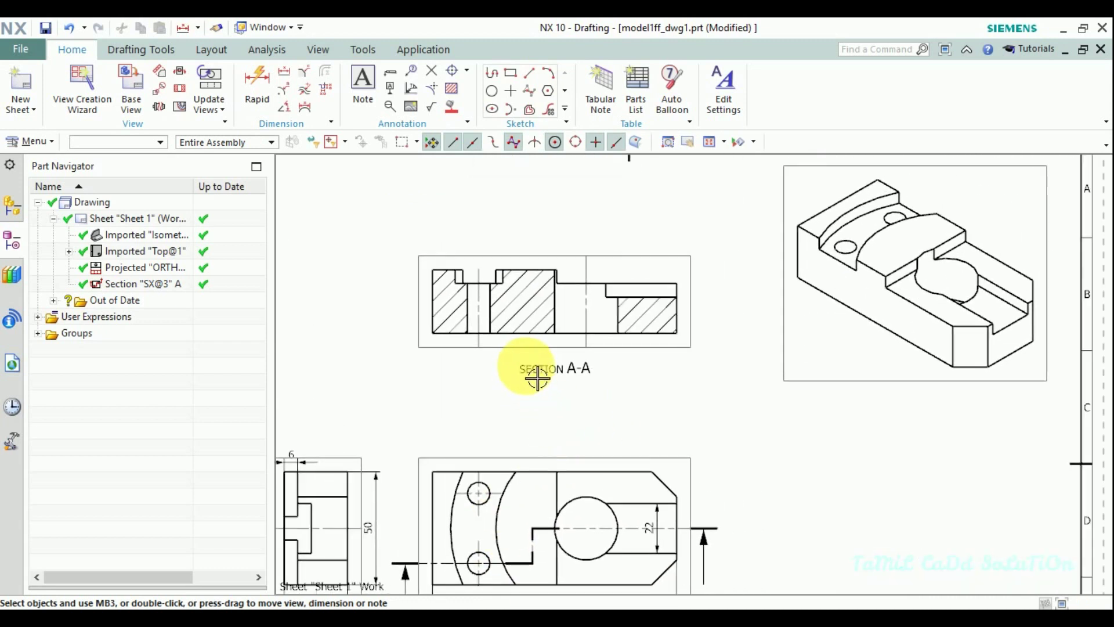
pyautogui.scroll(1, 530, 368)
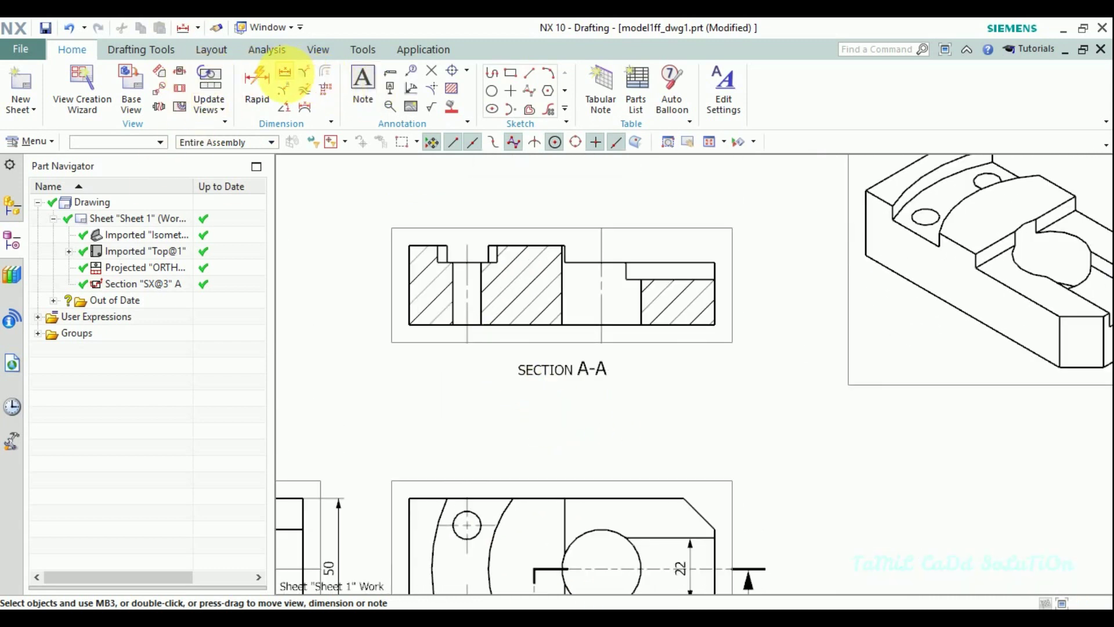
pyautogui.click(284, 72)
pyautogui.click(422, 305)
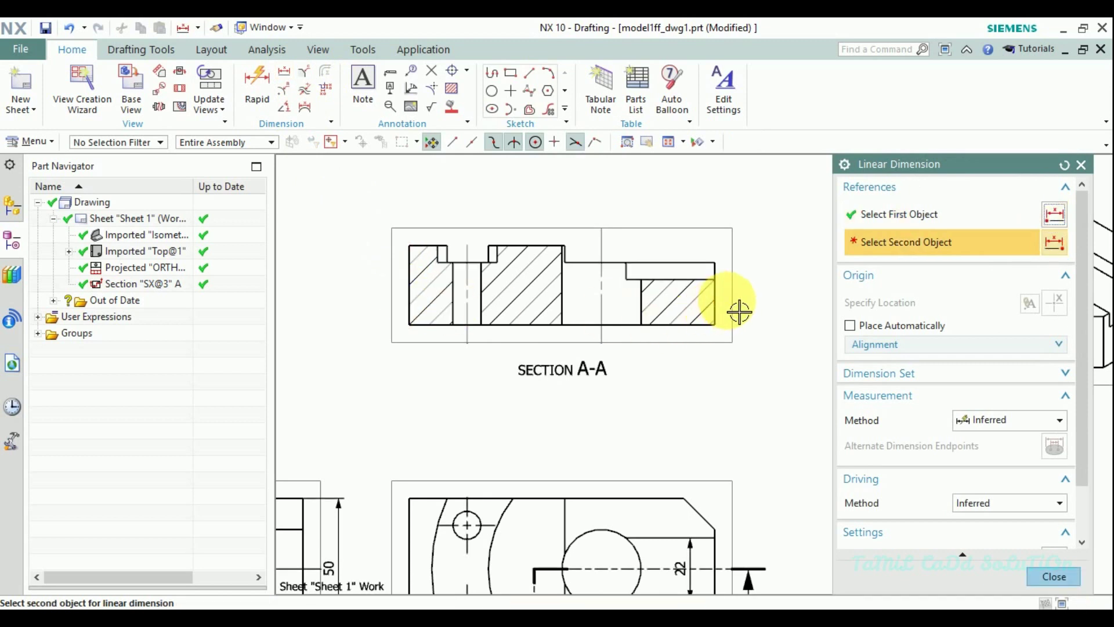
pyautogui.click(728, 311)
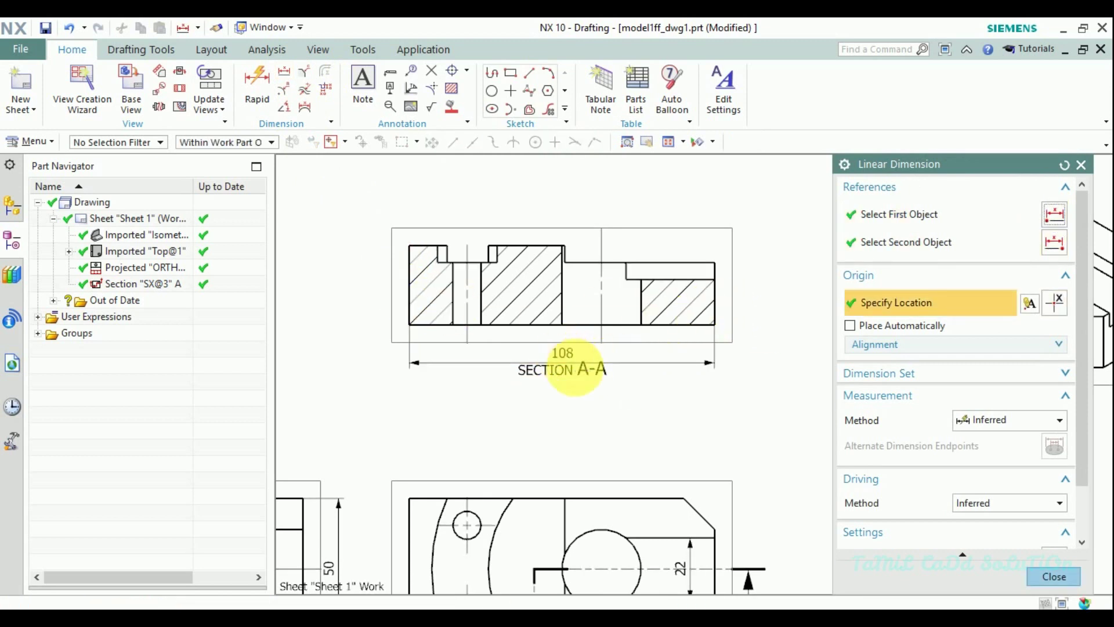
pyautogui.click(563, 363)
pyautogui.click(404, 298)
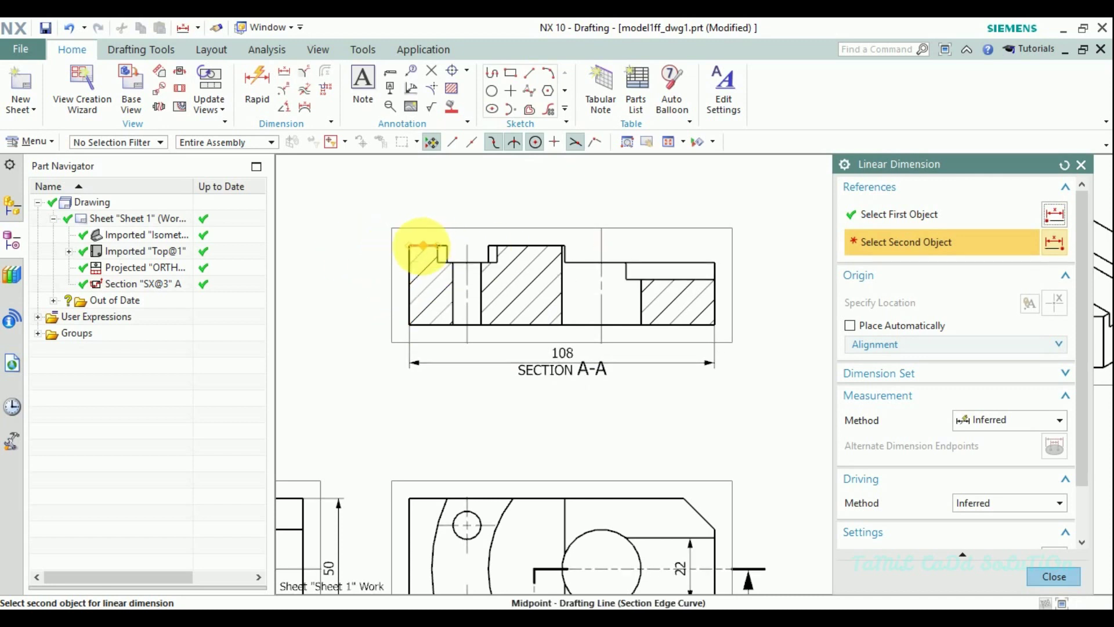
pyautogui.press('Escape')
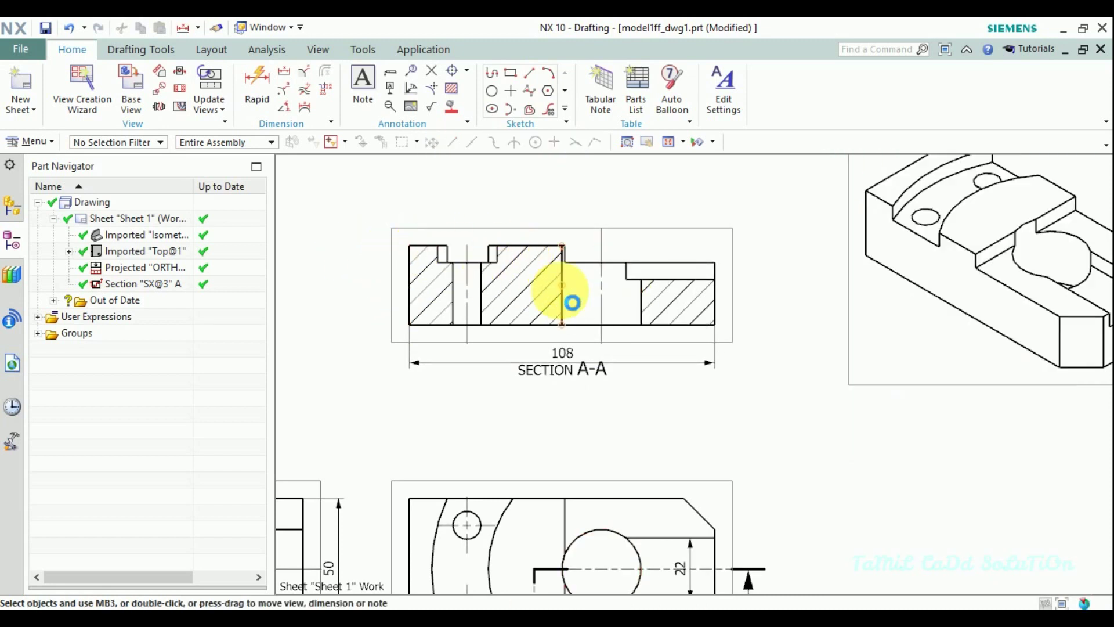
# - Add the 28 height left of Section A–A and a top-notch dimension above it
pyautogui.click(284, 71)
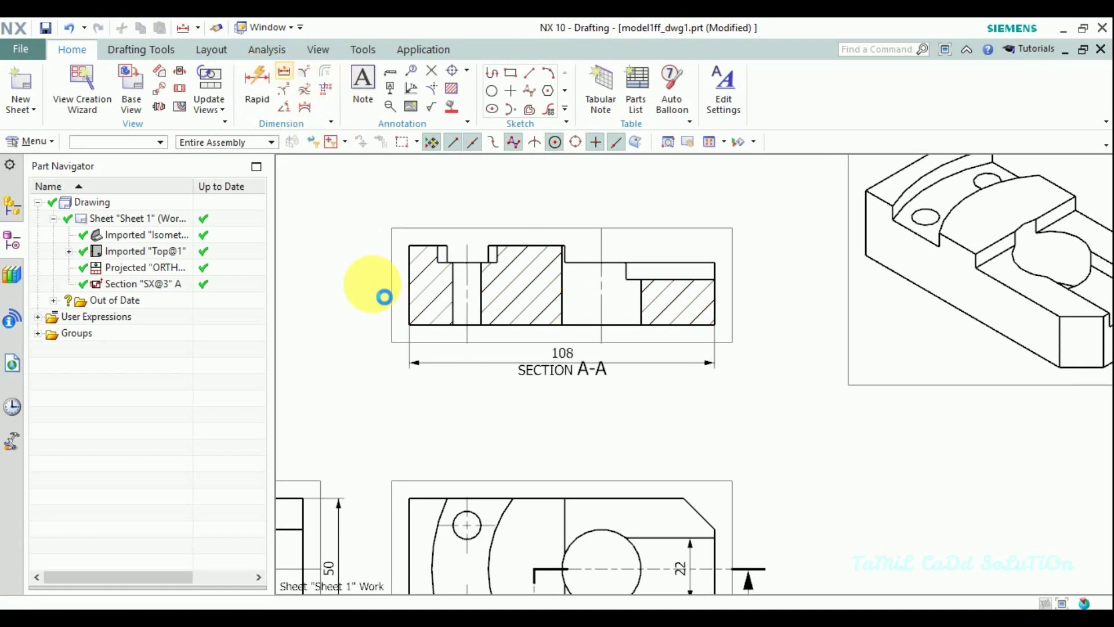
pyautogui.click(428, 250)
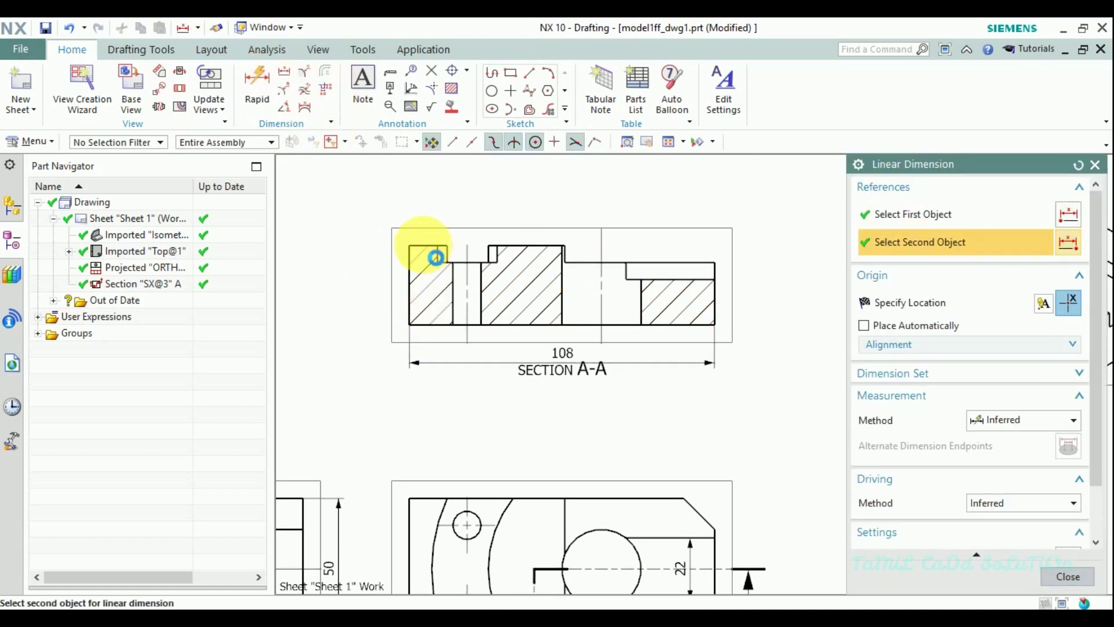
pyautogui.click(436, 257)
pyautogui.click(396, 287)
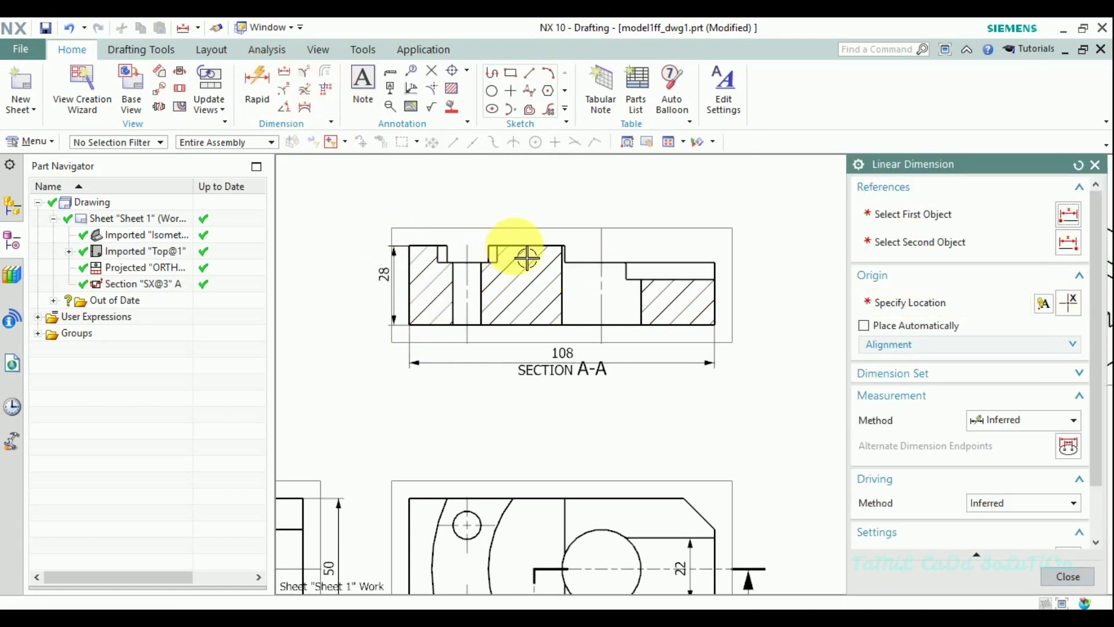
pyautogui.scroll(2, 485, 256)
pyautogui.click(474, 269)
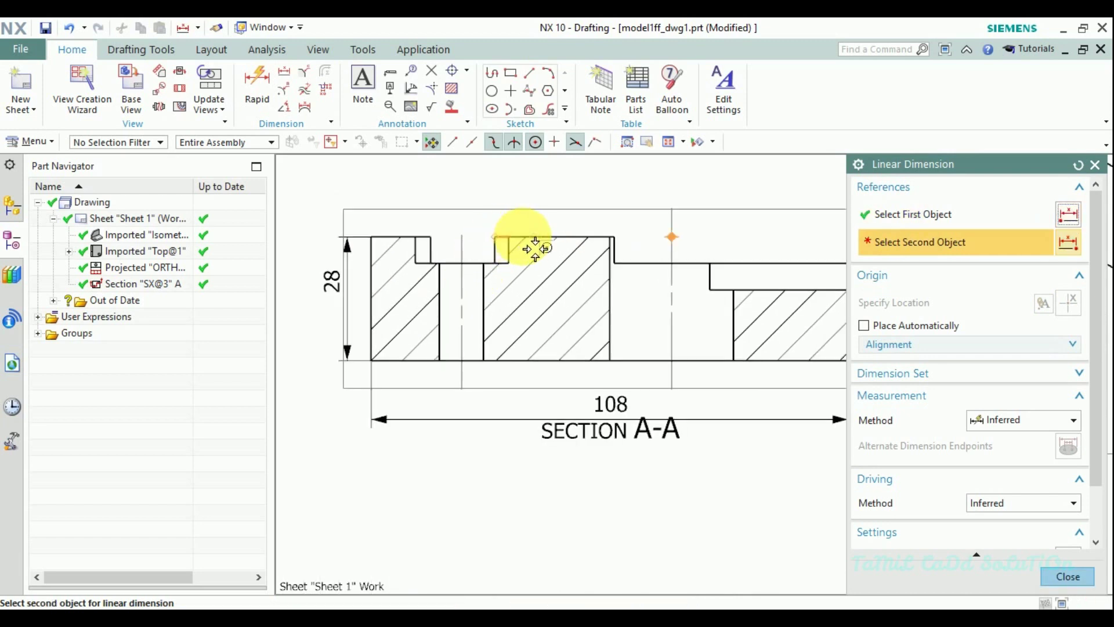
pyautogui.click(535, 248)
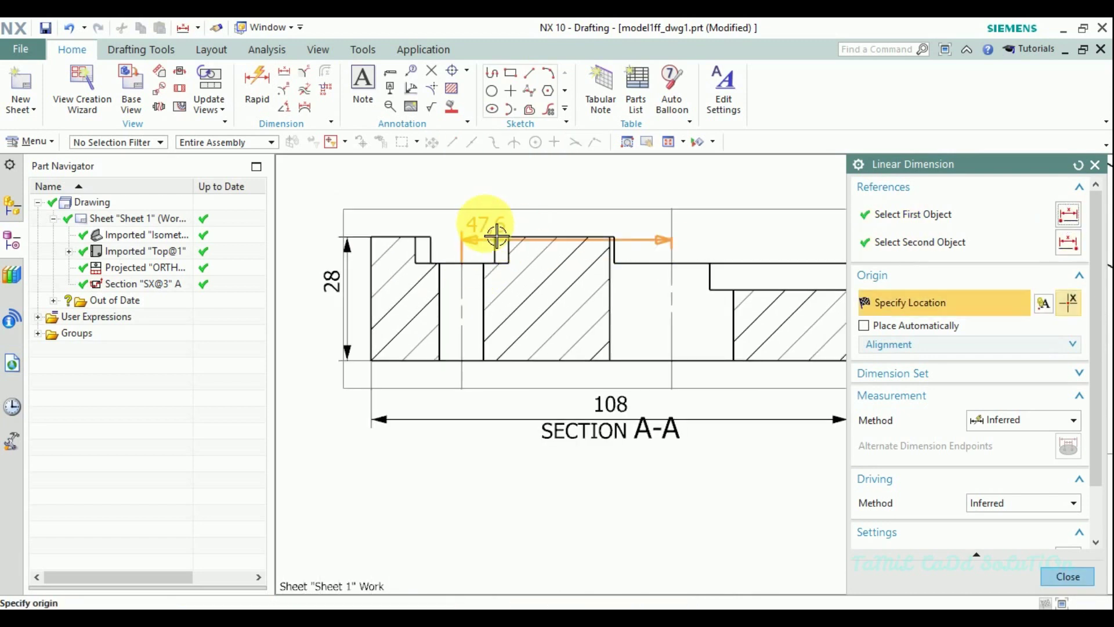
pyautogui.click(448, 243)
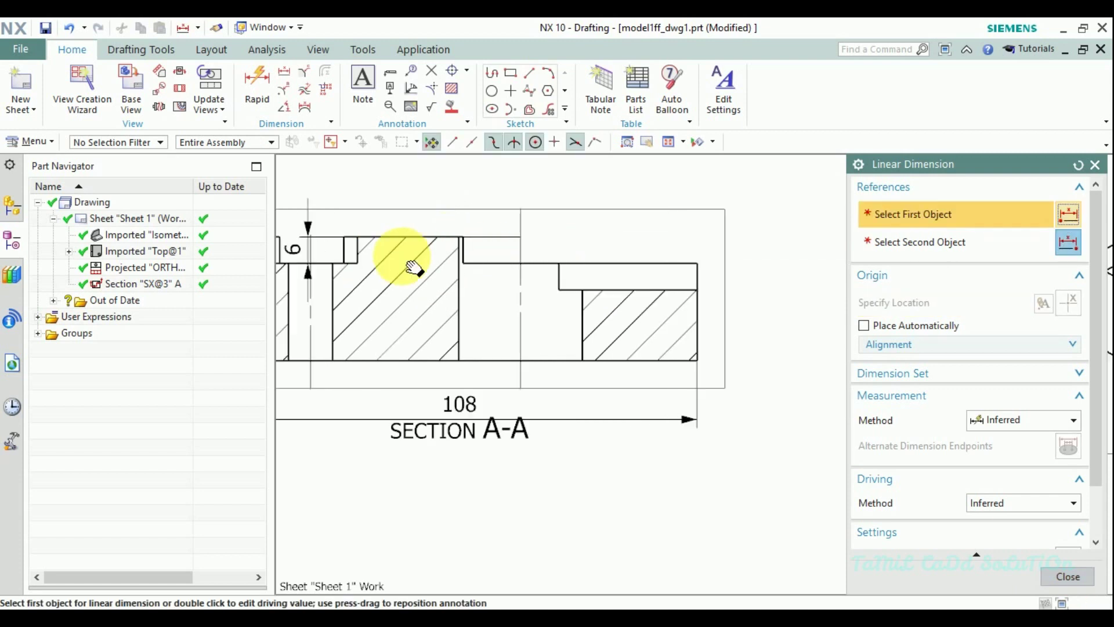
# - Add the step-depth dimension and the 22 right-portion height on Section A–A
pyautogui.click(573, 277)
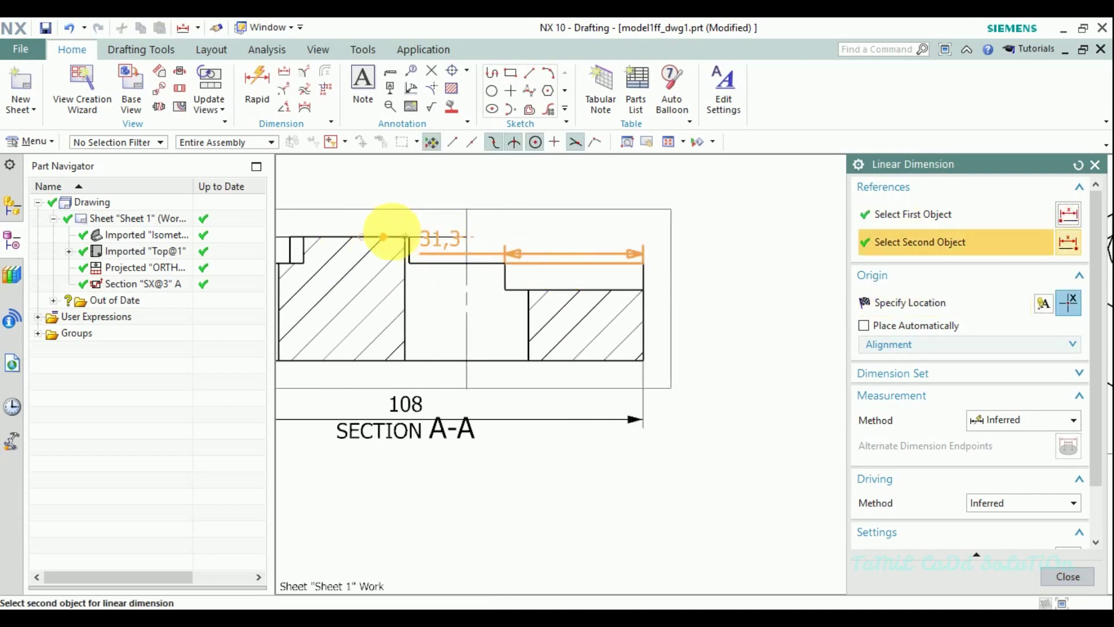
pyautogui.click(401, 245)
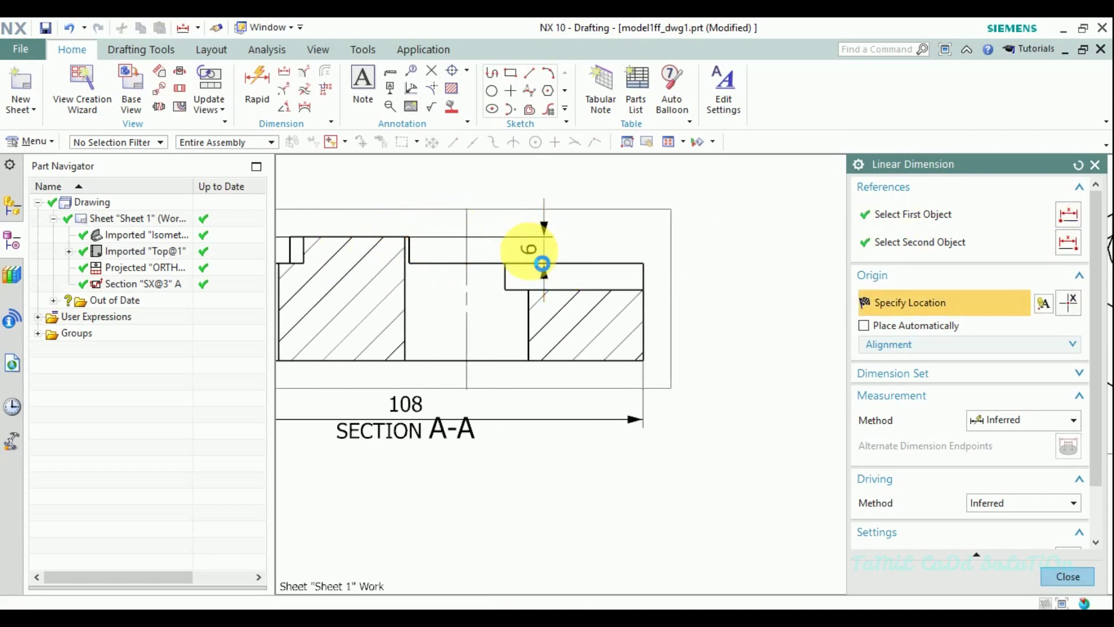
pyautogui.click(542, 264)
pyautogui.click(646, 278)
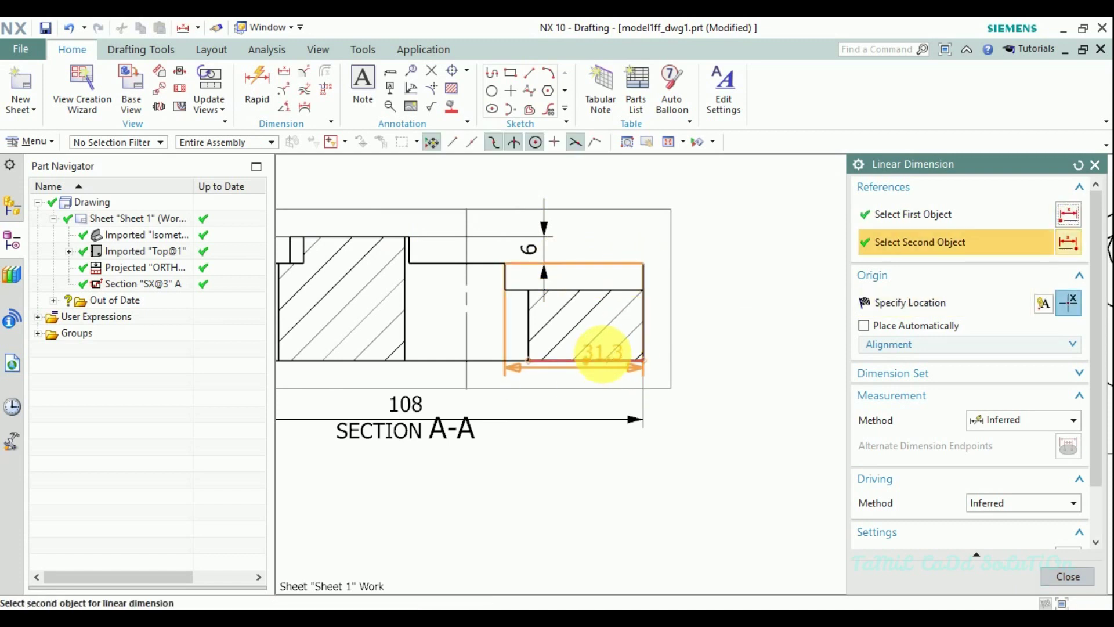
pyautogui.click(609, 364)
pyautogui.click(682, 329)
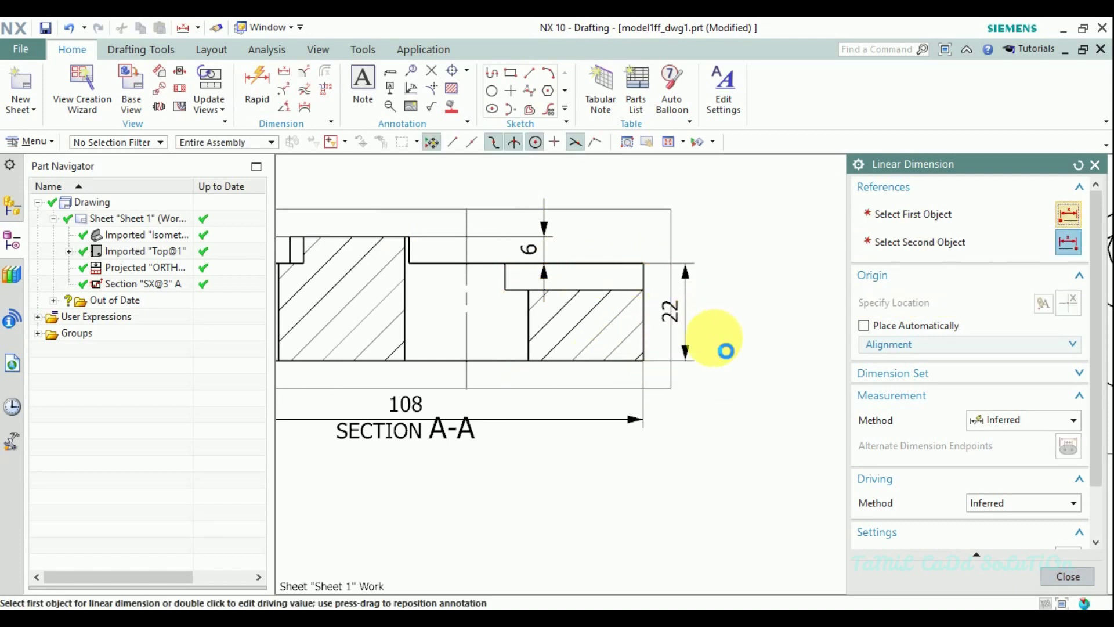
pyautogui.middleClick(722, 335)
# - Delete the duplicate 6 dimension from the top of Section A–A
pyautogui.scroll(-3, 720, 331)
pyautogui.keyDown('shift'); pyautogui.moveTo(616, 358); pyautogui.dragTo(620, 374, button='middle'); pyautogui.keyUp('shift')
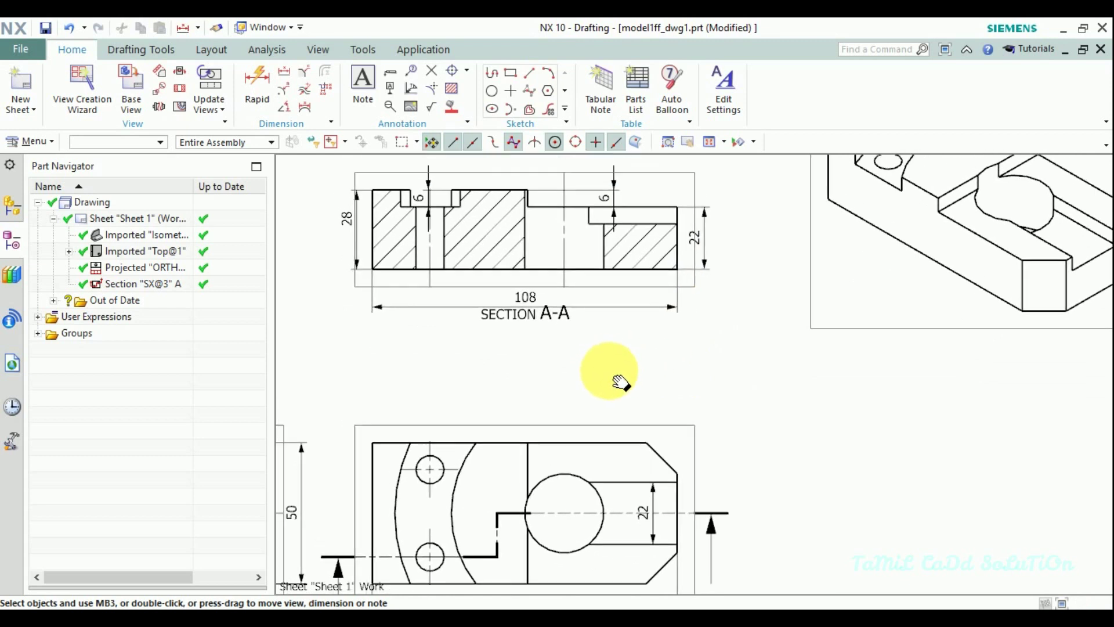
pyautogui.click(439, 196)
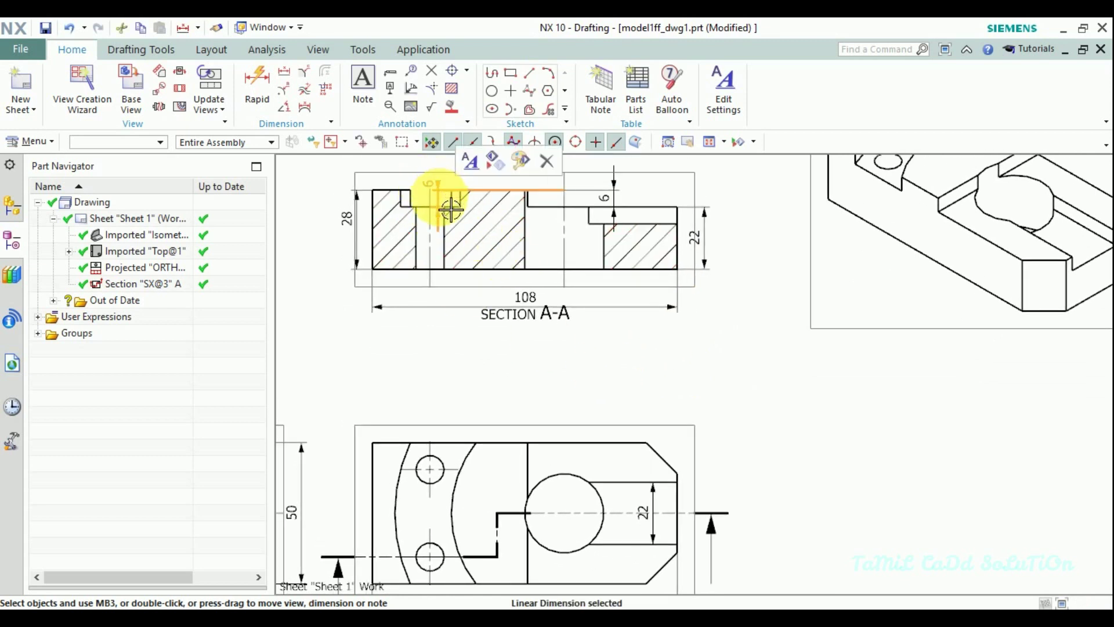
pyautogui.press('Delete')
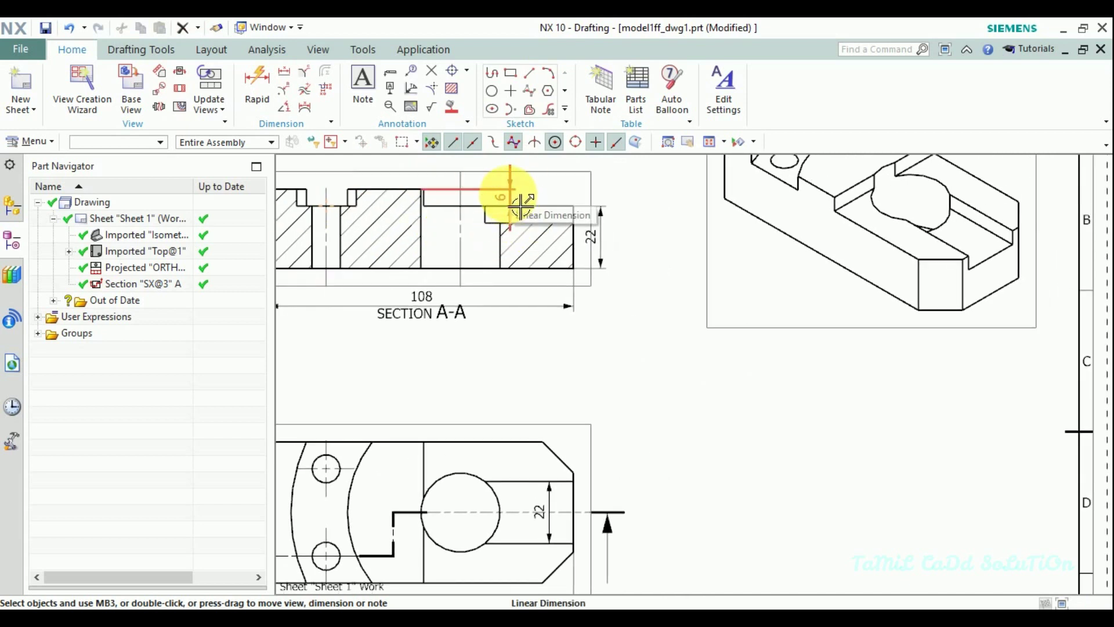
pyautogui.scroll(-2, 530, 288)
pyautogui.scroll(-1, 493, 360)
pyautogui.scroll(1, 567, 343)
pyautogui.scroll(1, 530, 410)
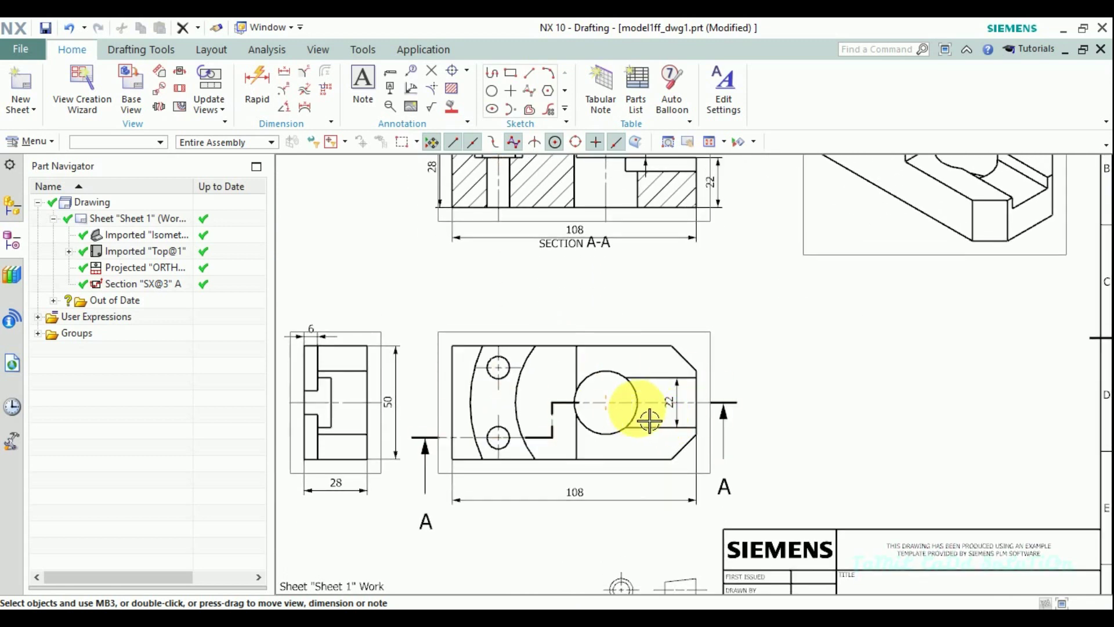
pyautogui.keyDown('shift'); pyautogui.moveTo(634, 405); pyautogui.dragTo(591, 378, button='middle'); pyautogui.keyUp('shift')
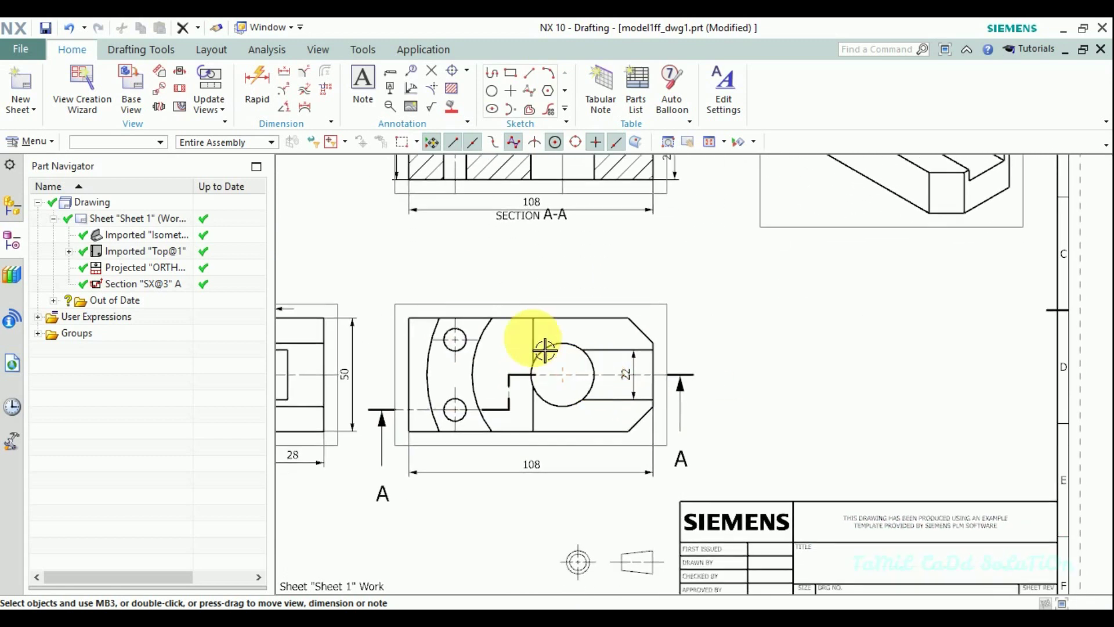
# - Add an R14 radius dimension to the large circle in the lower view
pyautogui.click(284, 91)
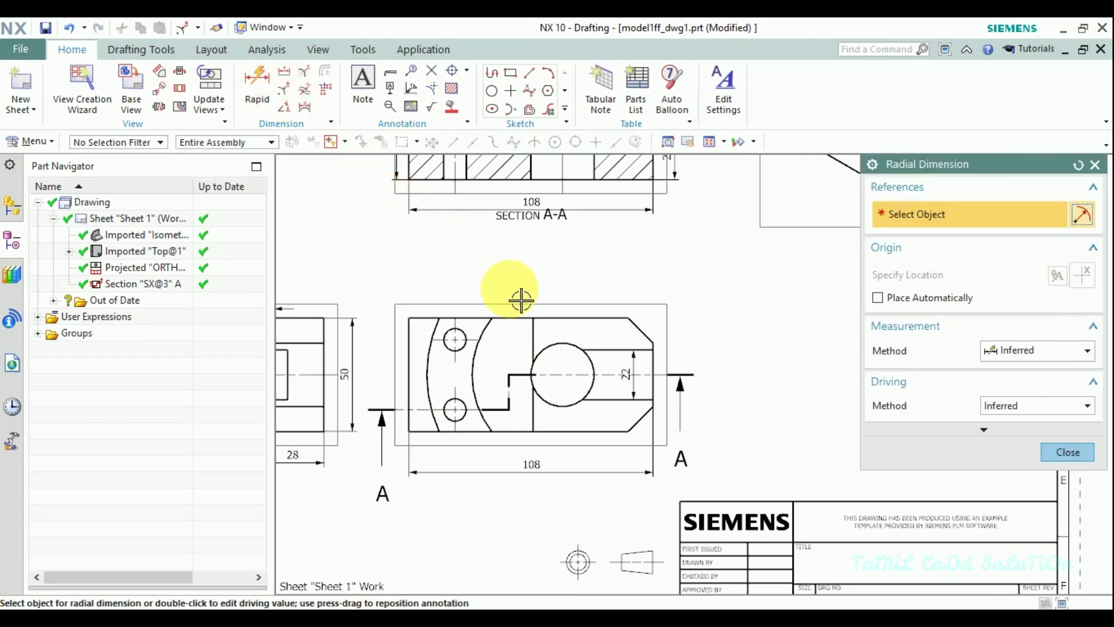
pyautogui.click(576, 358)
pyautogui.click(588, 337)
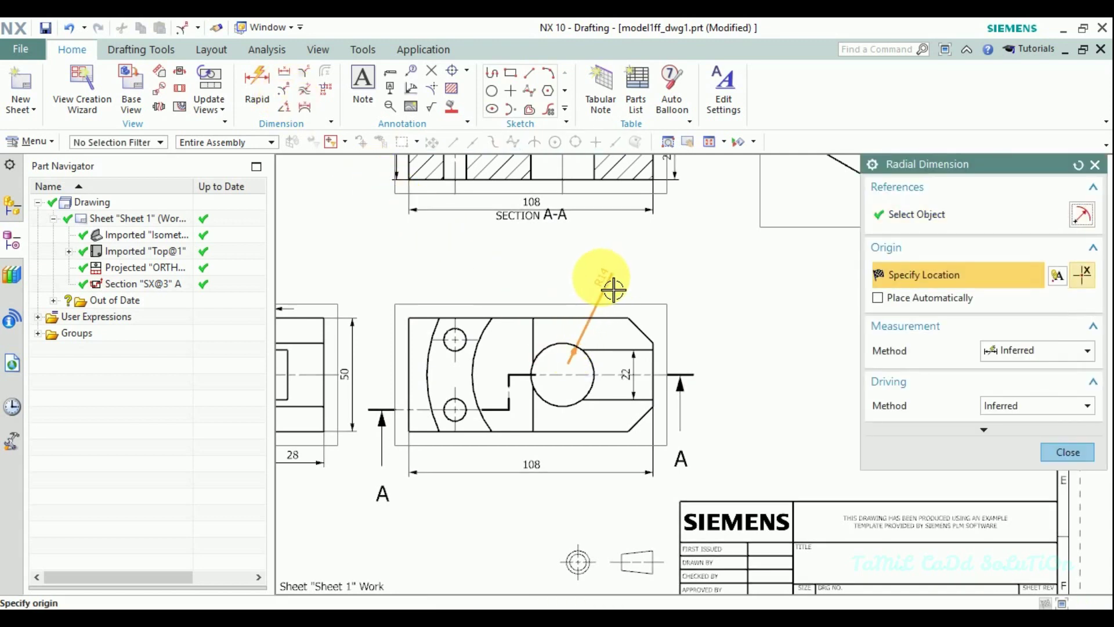
pyautogui.click(613, 288)
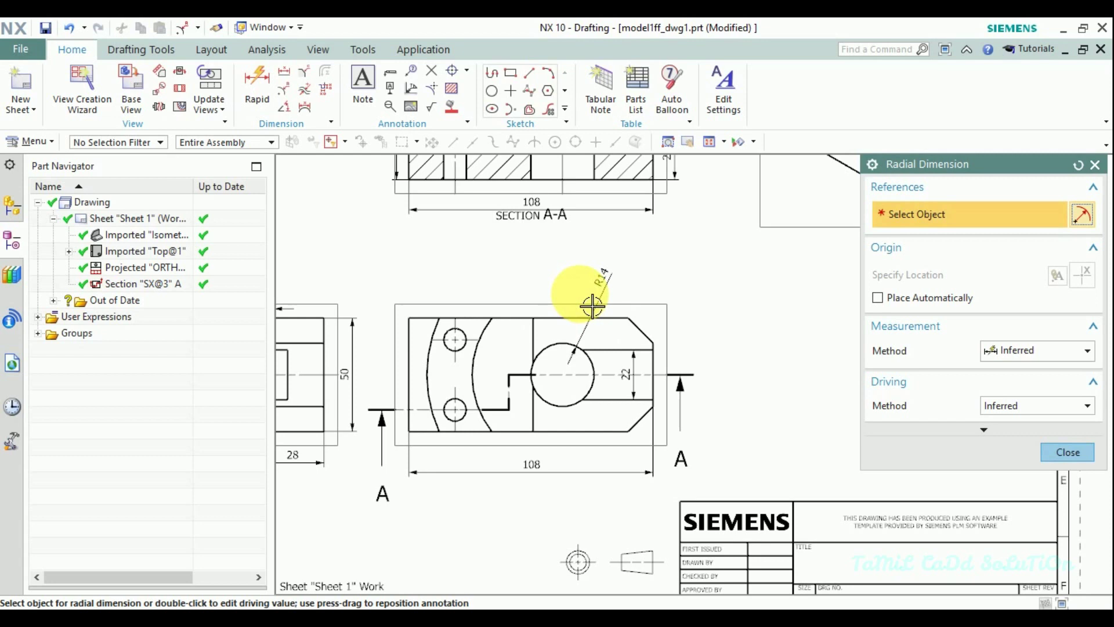
pyautogui.press('Escape')
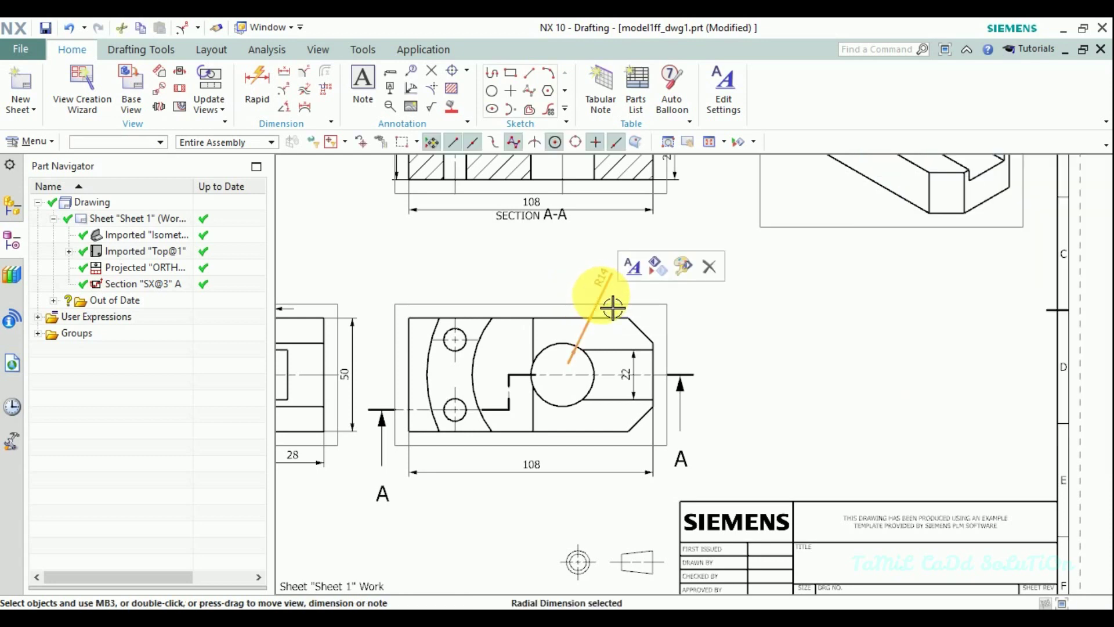
pyautogui.click(567, 298)
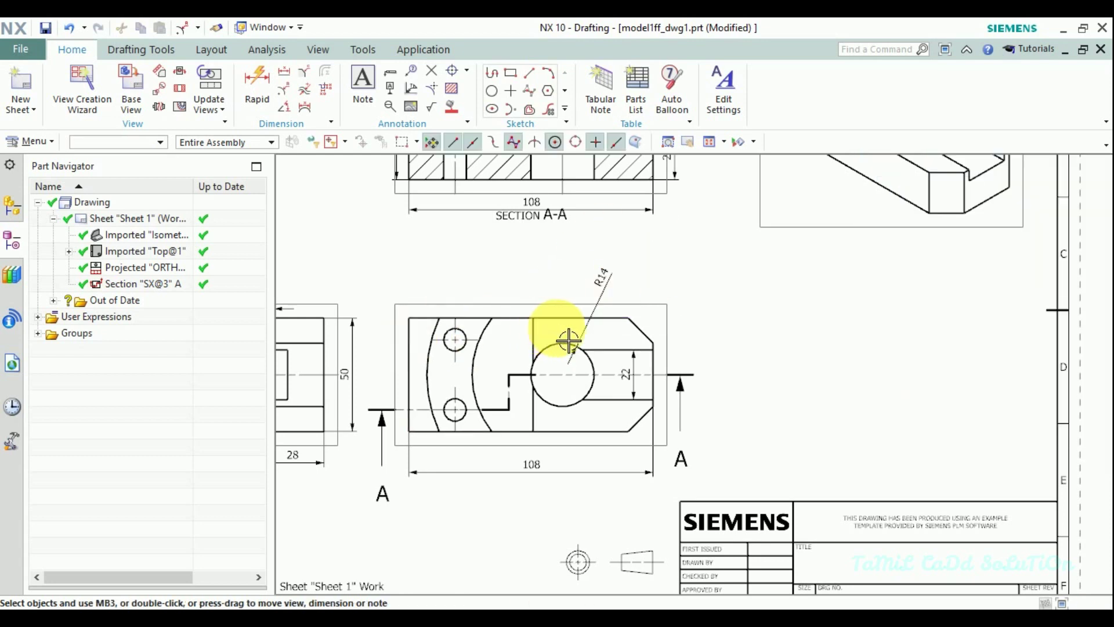
# - Change the R14 to a diametral dimension with text over the dimension line
pyautogui.doubleClick(617, 304)
pyautogui.click(1058, 333)
pyautogui.click(1040, 366)
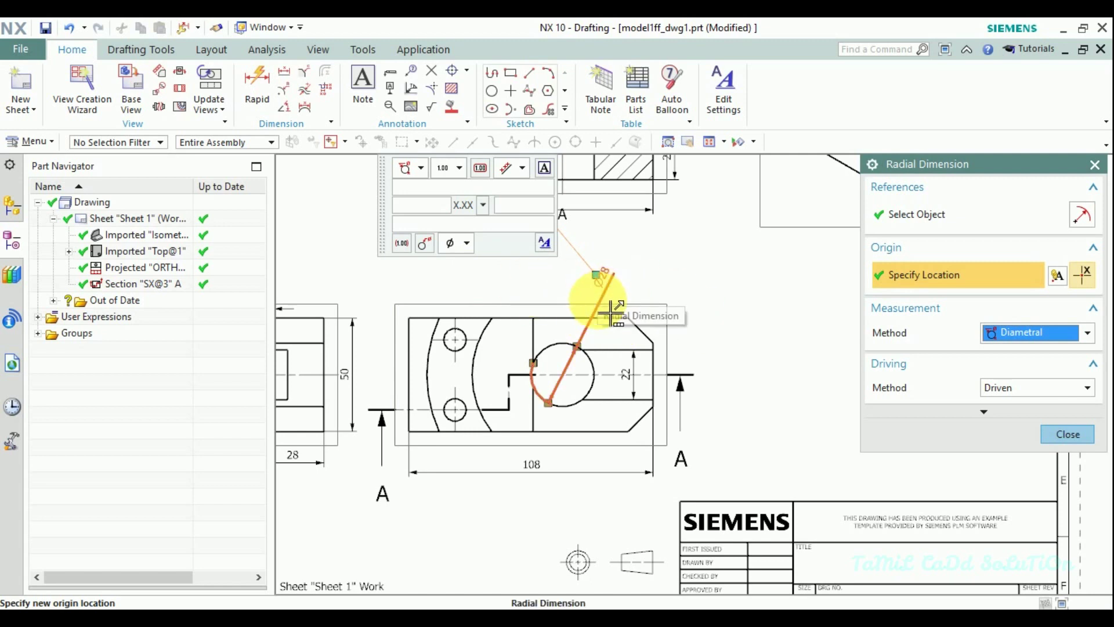
pyautogui.keyDown('shift'); pyautogui.moveTo(598, 297); pyautogui.dragTo(578, 323, button='middle'); pyautogui.keyUp('shift')
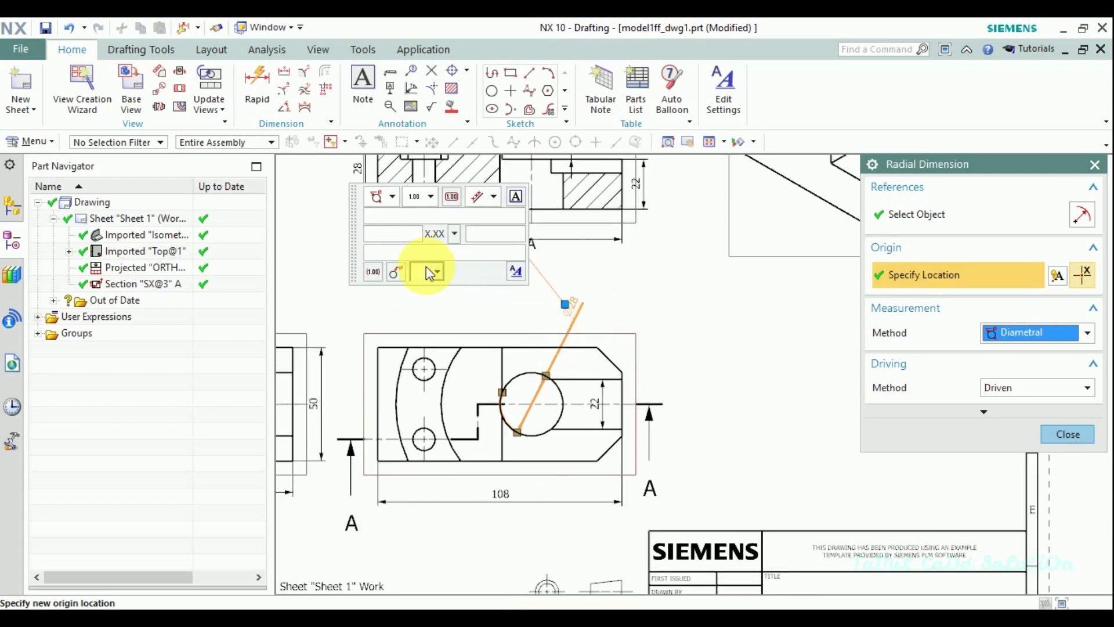
pyautogui.click(400, 273)
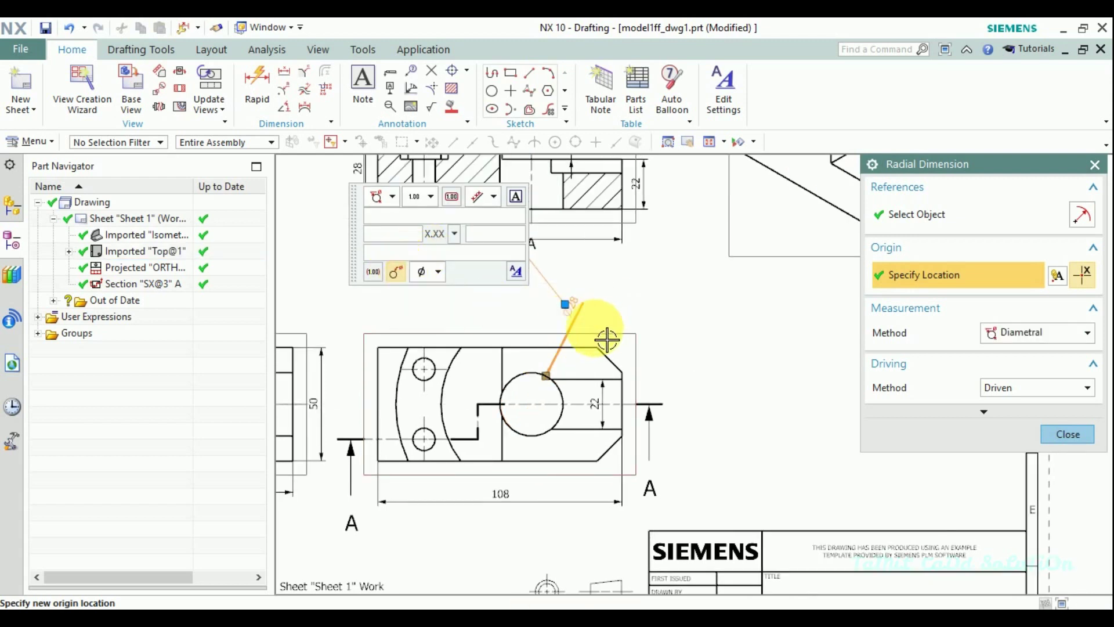
pyautogui.click(493, 197)
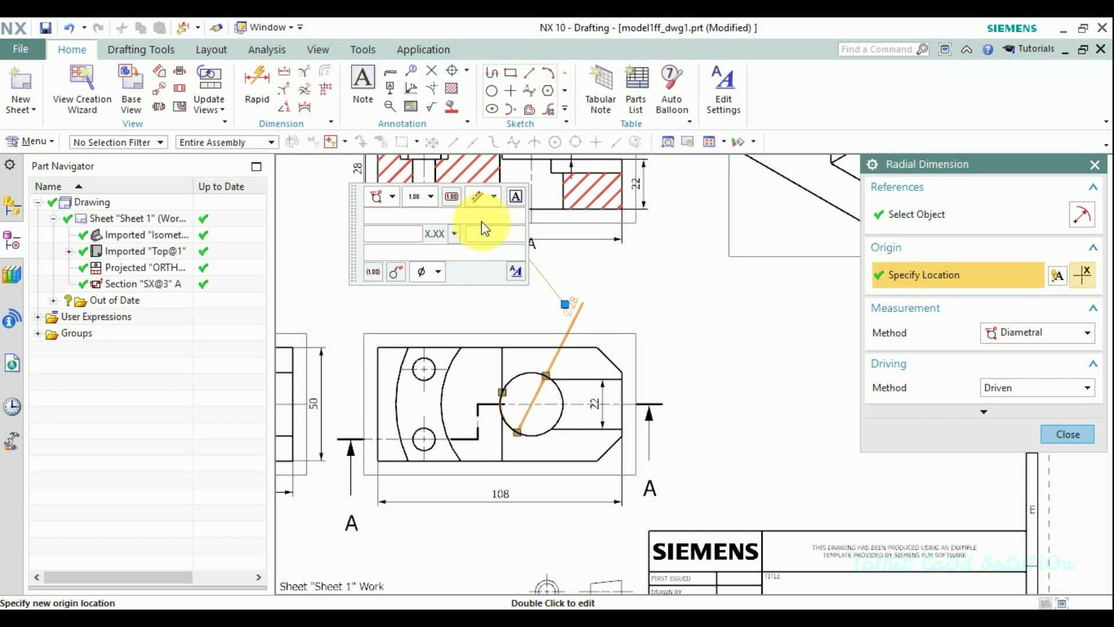
pyautogui.click(479, 235)
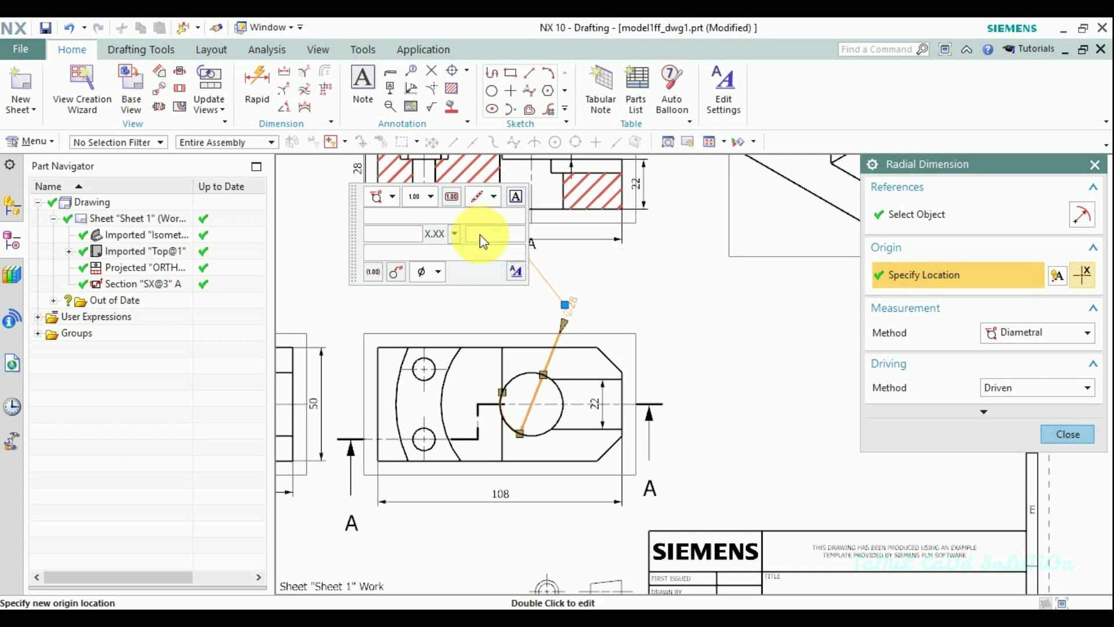
pyautogui.click(483, 217)
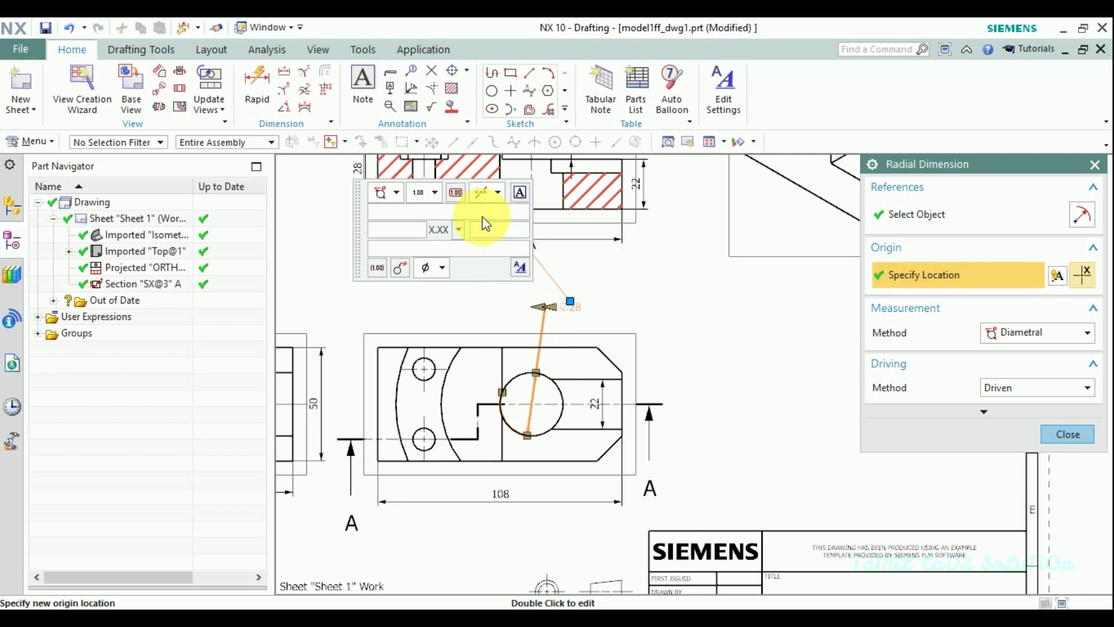
# - Reposition the Ø28 label above the view's top-right
pyautogui.scroll(3, 581, 325)
pyautogui.scroll(3, 566, 308)
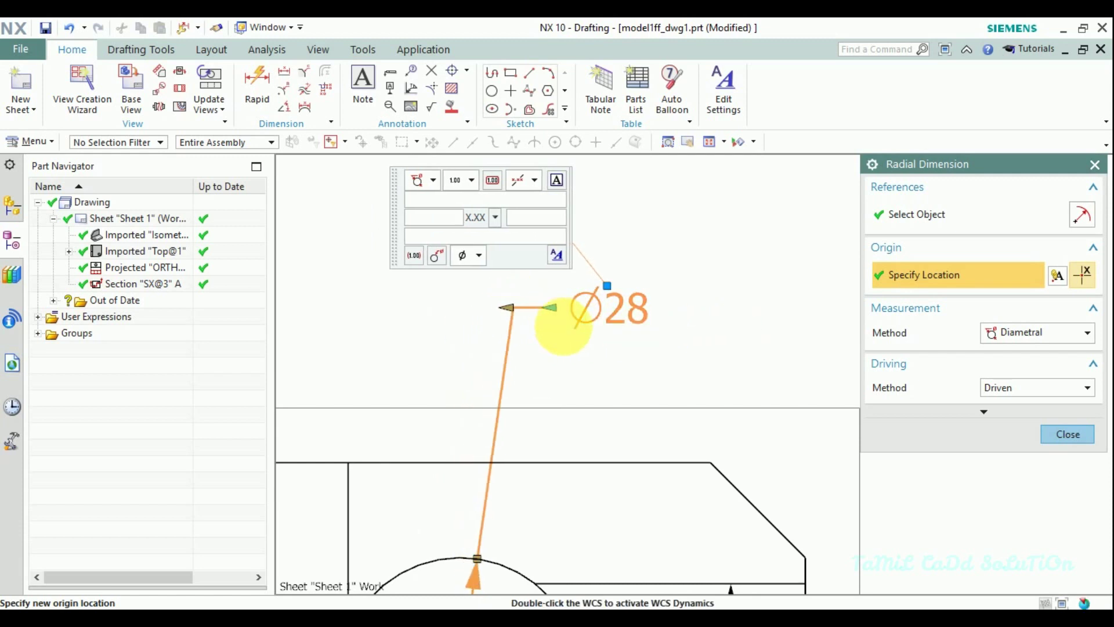
pyautogui.click(557, 314)
pyautogui.scroll(-3, 711, 391)
pyautogui.moveTo(681, 377)
pyautogui.keyDown('shift'); pyautogui.mouseDown(button='middle')
pyautogui.moveTo(756, 299)
pyautogui.moveTo(742, 358)
pyautogui.mouseUp(button='middle'); pyautogui.keyUp('shift')
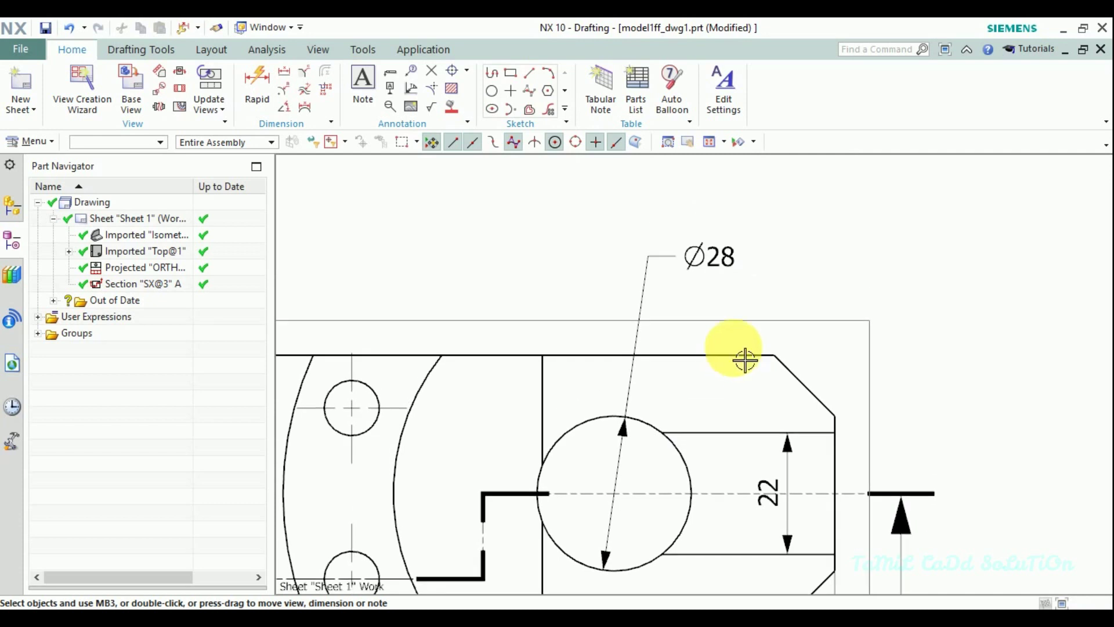
pyautogui.moveTo(709, 268); pyautogui.dragTo(741, 313)
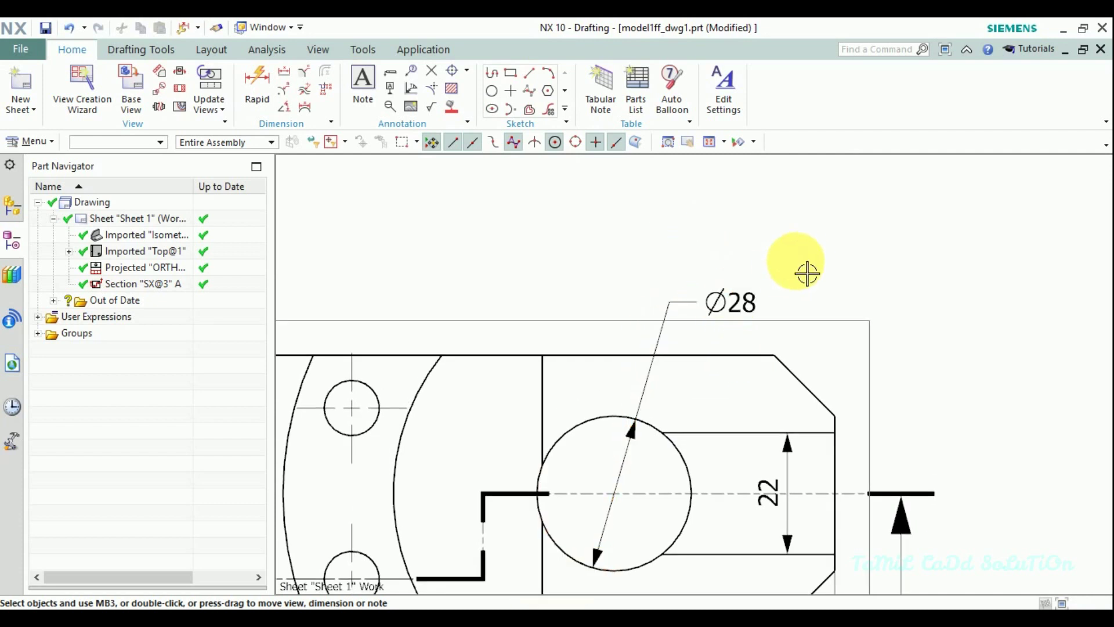
pyautogui.keyDown('shift'); pyautogui.moveTo(845, 321); pyautogui.dragTo(855, 314, button='middle'); pyautogui.keyUp('shift')
# - Add a Ø10 radial diameter dimension to the upper-left hole, placed above it
pyautogui.scroll(-3, 855, 314)
pyautogui.scroll(-1, 722, 340)
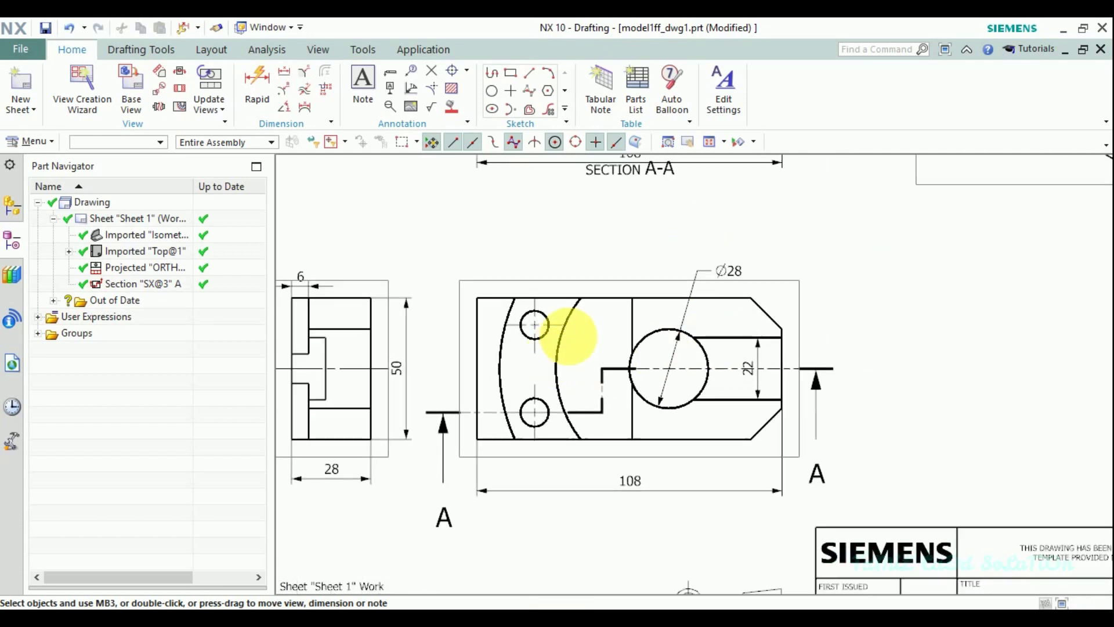
pyautogui.scroll(2, 590, 325)
pyautogui.scroll(-1, 590, 325)
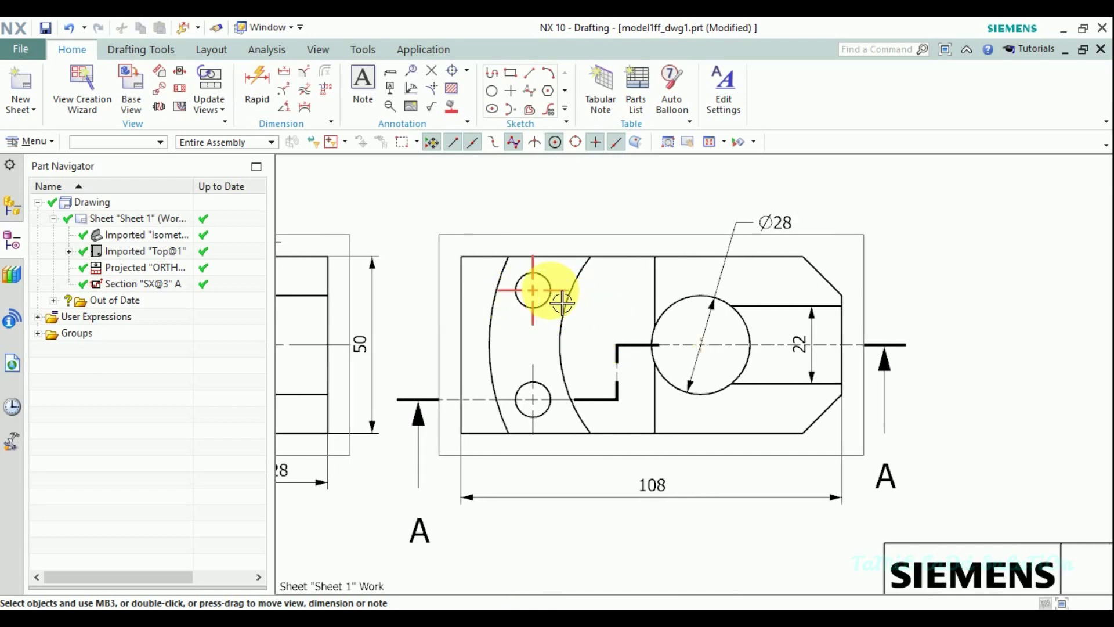
pyautogui.scroll(1, 625, 326)
pyautogui.keyDown('shift'); pyautogui.moveTo(625, 327); pyautogui.dragTo(650, 389, button='middle'); pyautogui.keyUp('shift')
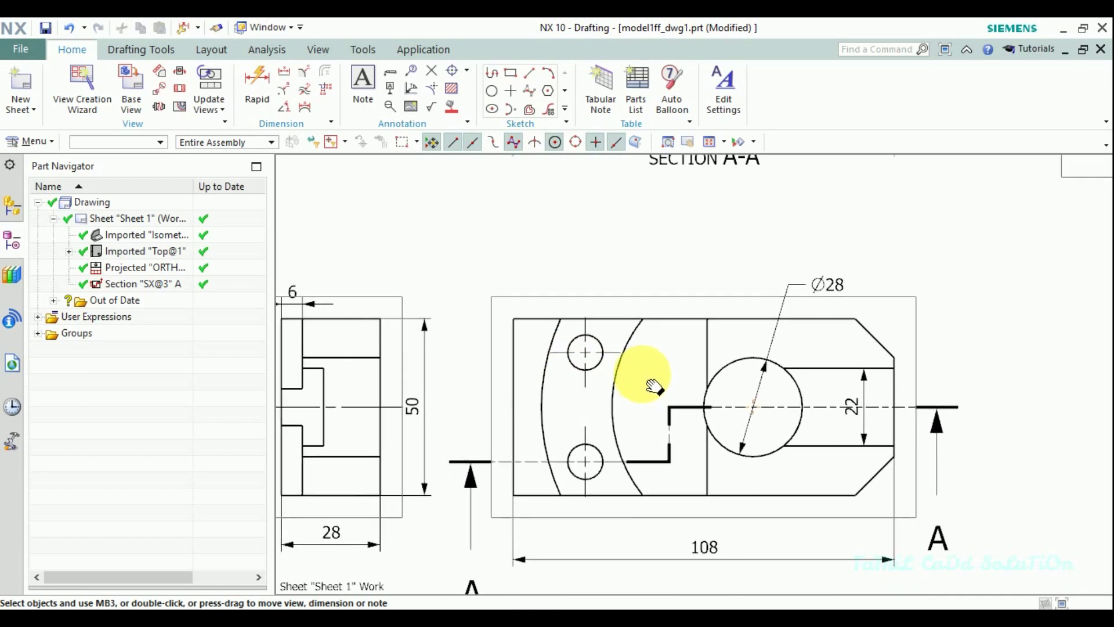
pyautogui.click(291, 97)
pyautogui.click(602, 350)
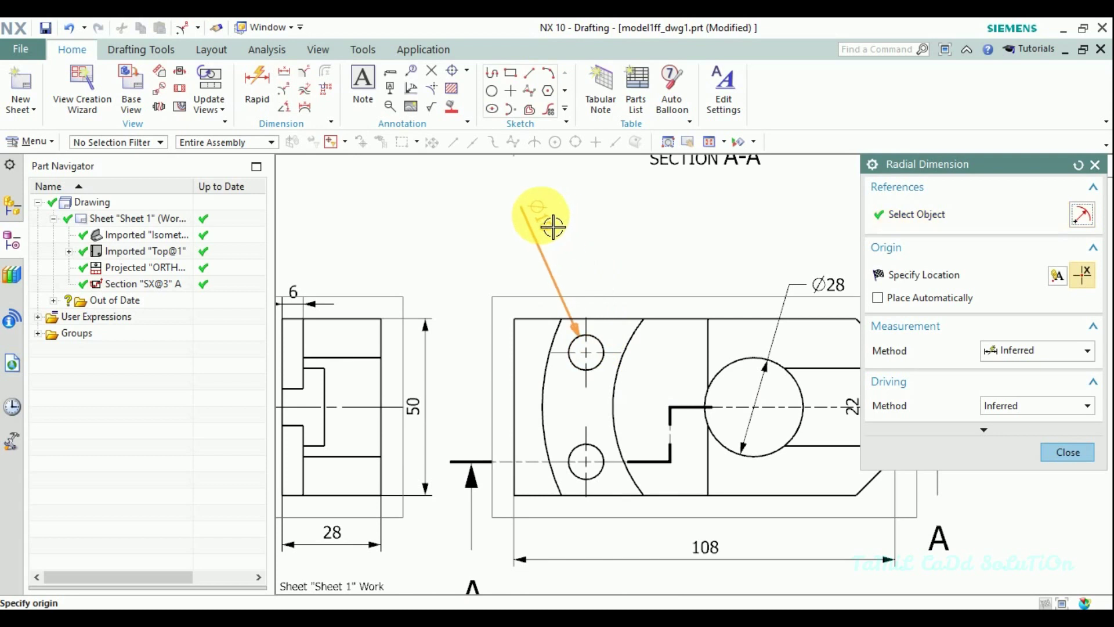
pyautogui.click(555, 228)
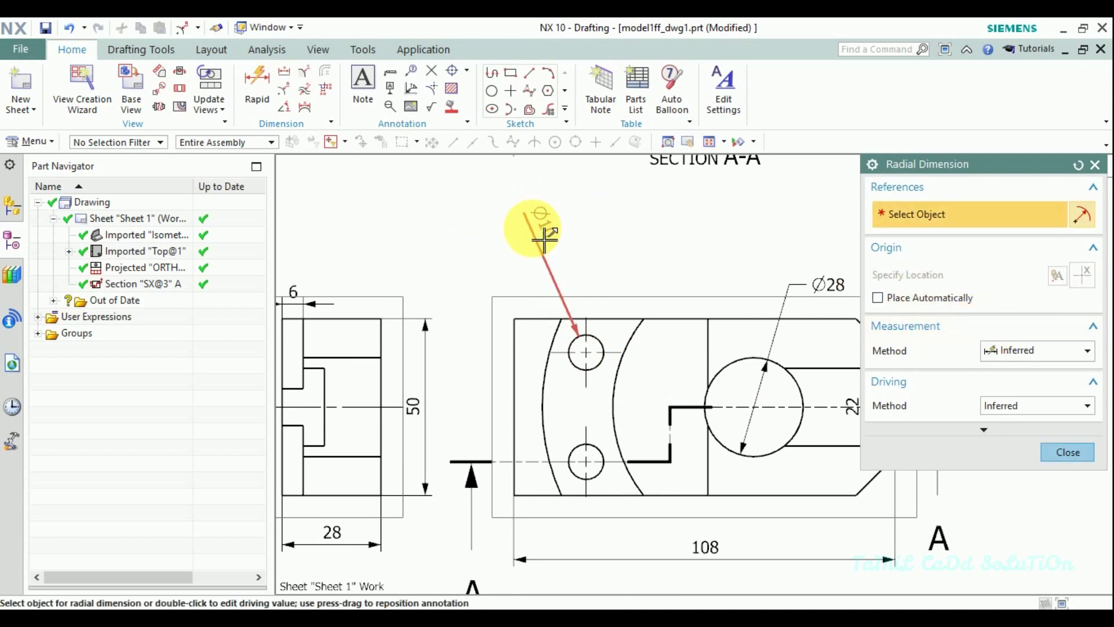
pyautogui.middleClick(666, 262)
# - Make the Ø10 dimension text horizontal and move the label down and left
pyautogui.doubleClick(547, 263)
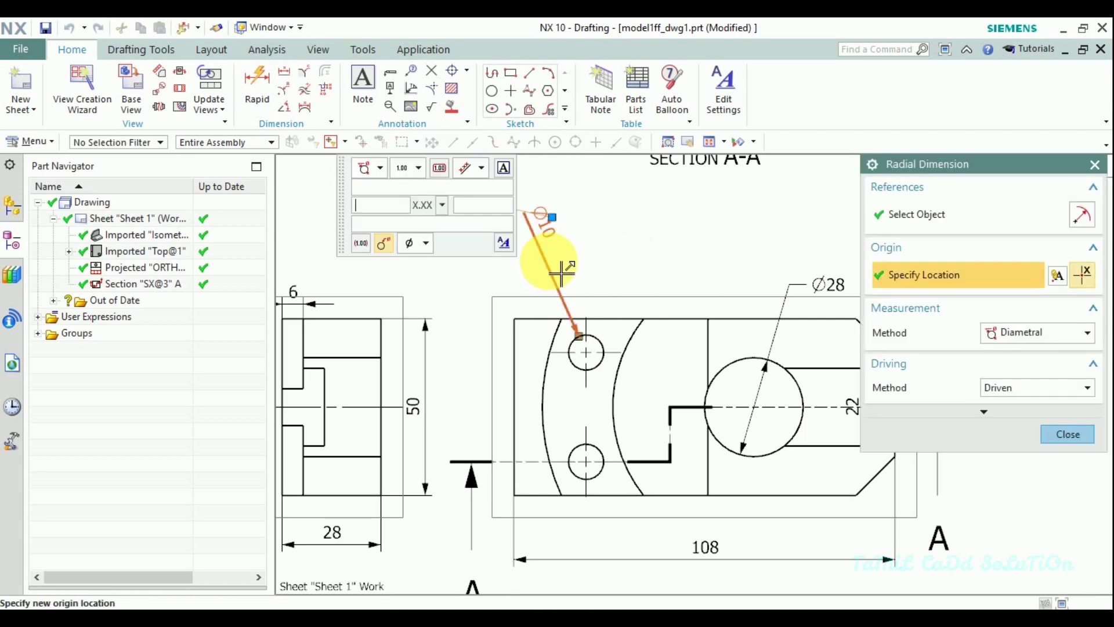
pyautogui.click(475, 194)
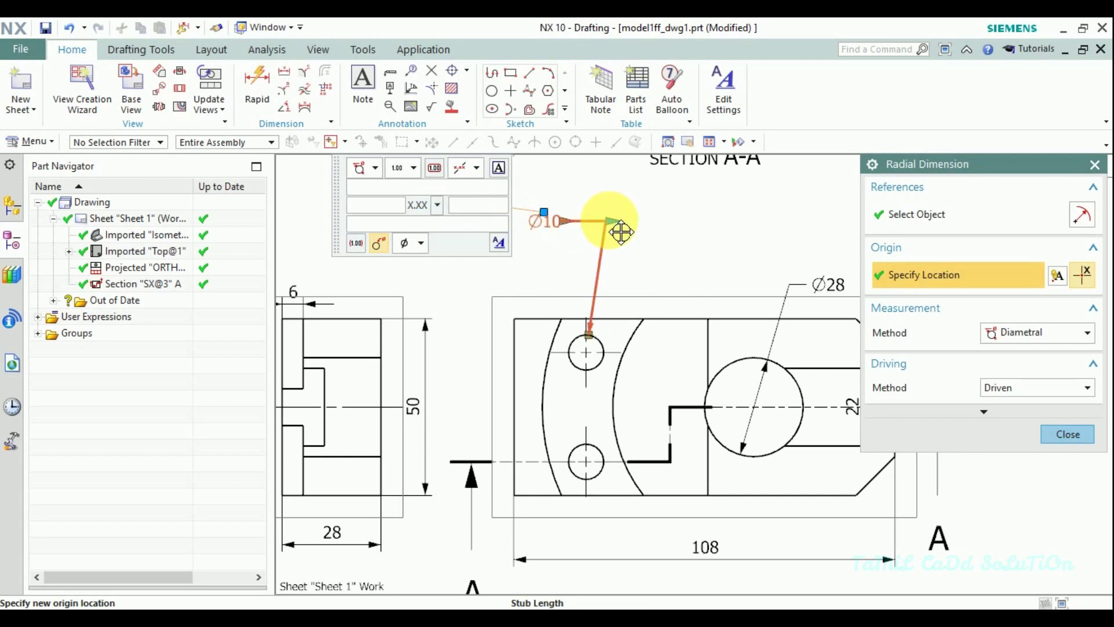
pyautogui.click(635, 232)
pyautogui.keyDown('shift'); pyautogui.moveTo(667, 236); pyautogui.dragTo(611, 242, button='middle'); pyautogui.keyUp('shift')
pyautogui.moveTo(551, 227)
pyautogui.mouseDown()
pyautogui.moveTo(542, 254)
pyautogui.moveTo(476, 256)
pyautogui.mouseUp()
# - Slide the Ø28 dimension leader to a new angle along its circle
pyautogui.scroll(2, 609, 273)
pyautogui.scroll(1, 643, 320)
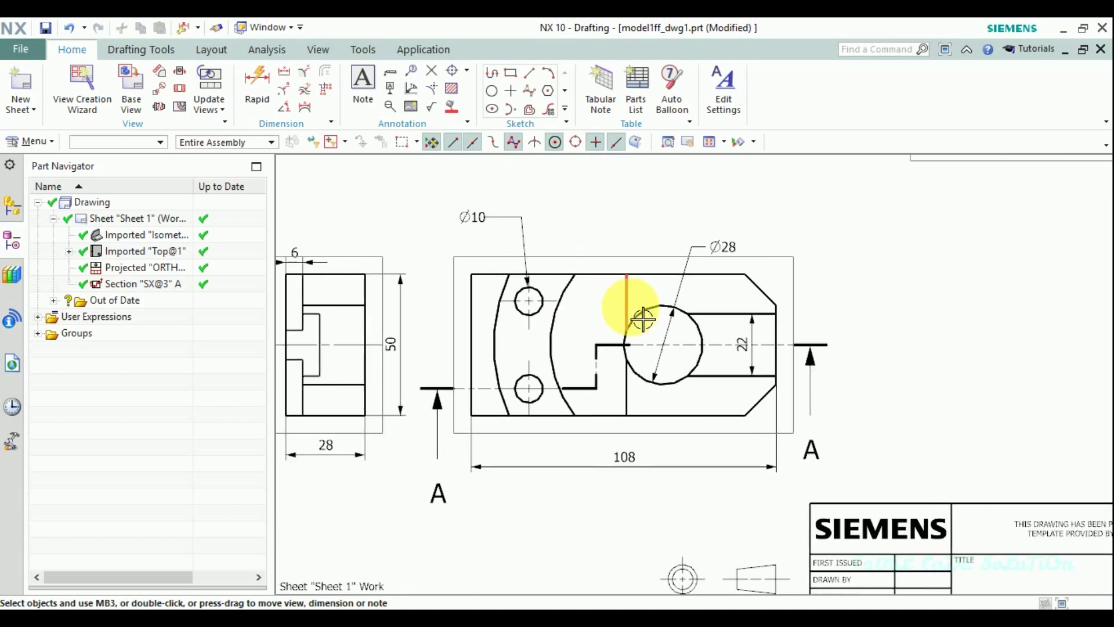
pyautogui.keyDown('shift'); pyautogui.moveTo(643, 320); pyautogui.dragTo(545, 277, button='middle'); pyautogui.keyUp('shift')
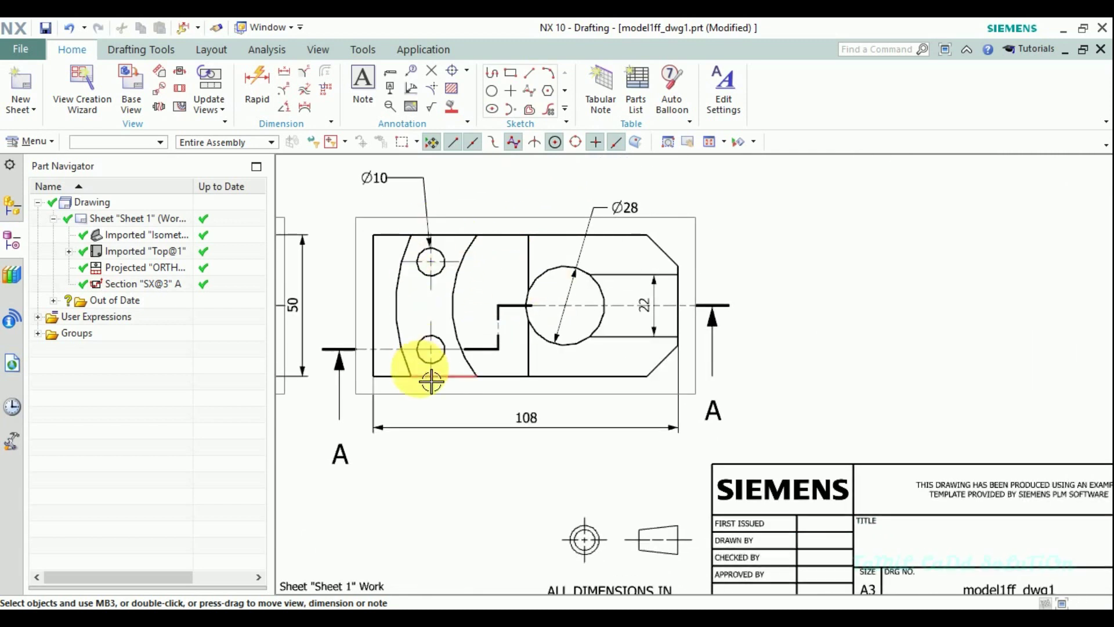
pyautogui.moveTo(586, 351); pyautogui.dragTo(564, 342)
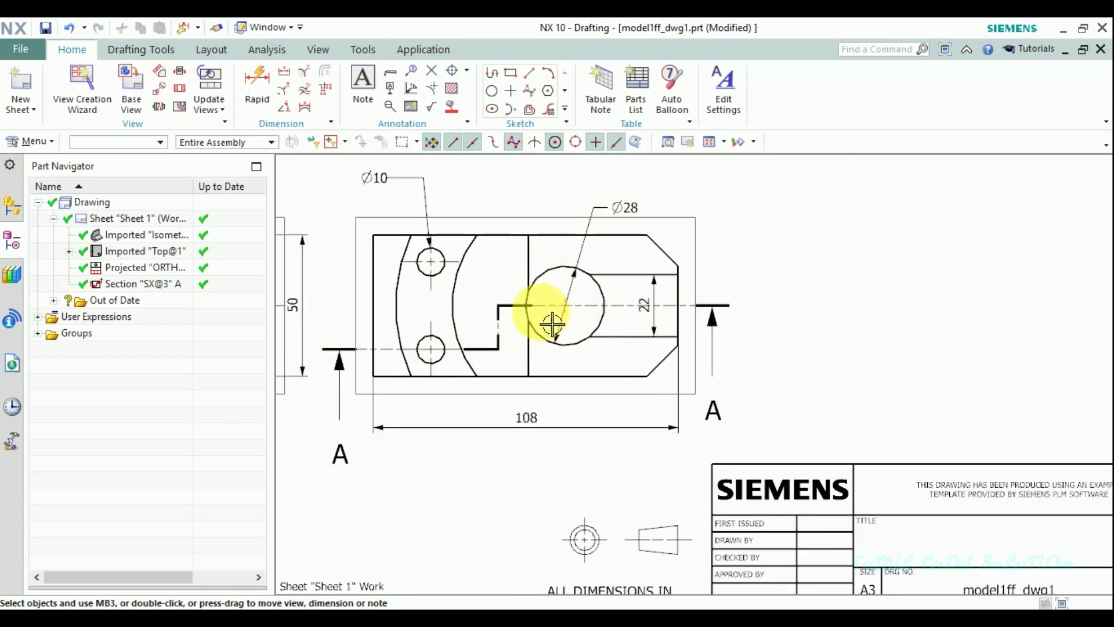
# - Place a center mark with lengthened extension lines on the Ø28 hole
pyautogui.click(452, 71)
pyautogui.click(573, 276)
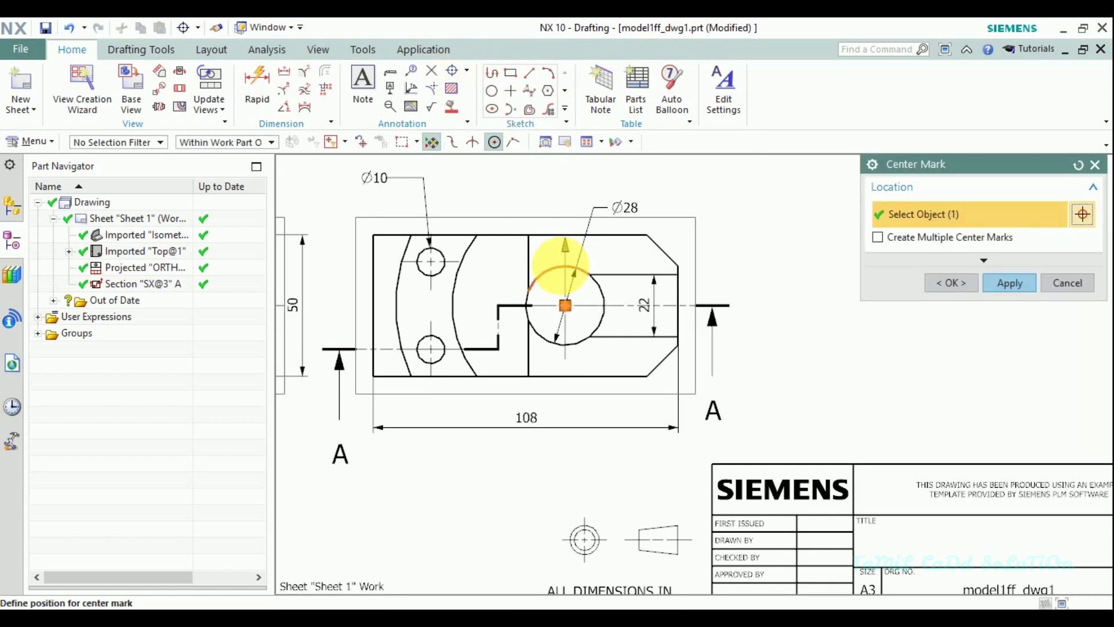
pyautogui.moveTo(579, 258)
pyautogui.mouseDown()
pyautogui.moveTo(579, 240)
pyautogui.moveTo(579, 252)
pyautogui.mouseUp()
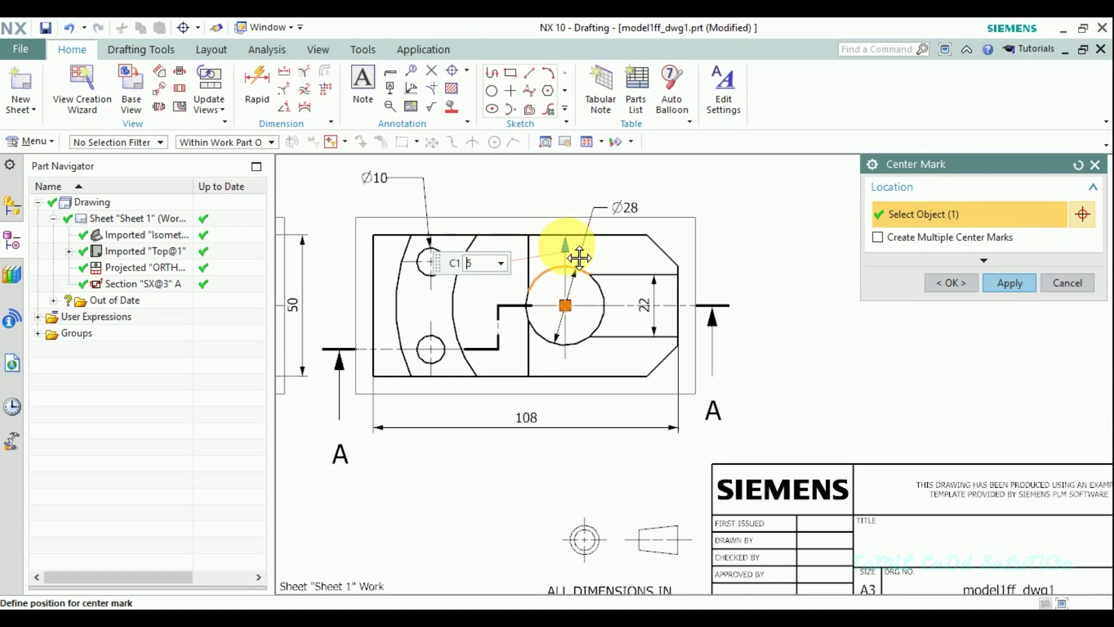
pyautogui.click(1012, 284)
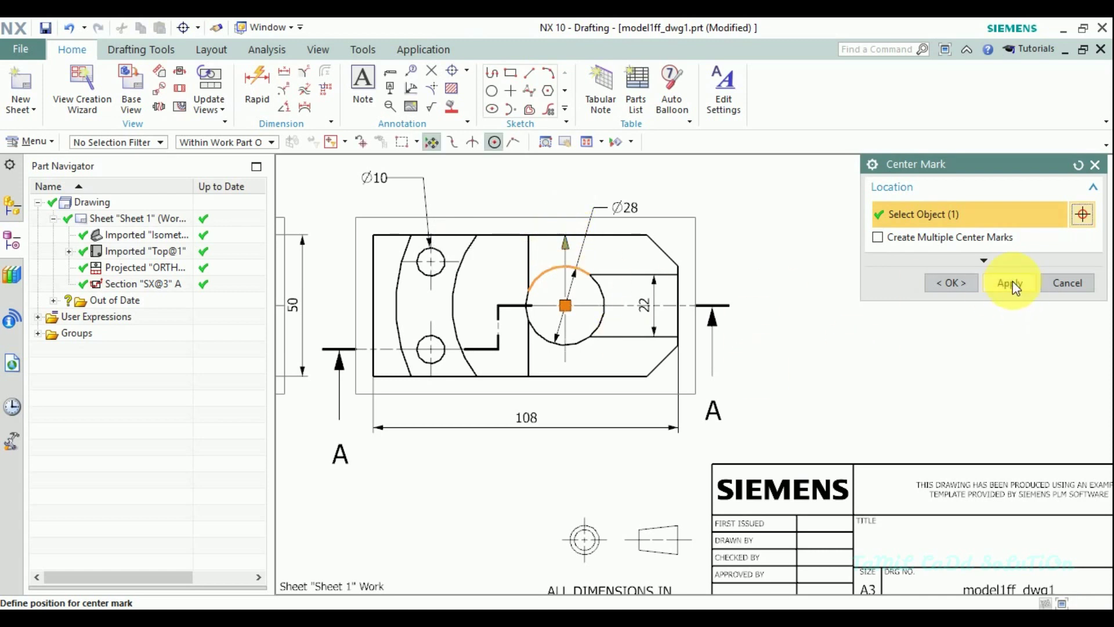
pyautogui.click(1065, 286)
pyautogui.scroll(3, 622, 303)
pyautogui.scroll(-3, 787, 318)
pyautogui.scroll(-1, 708, 338)
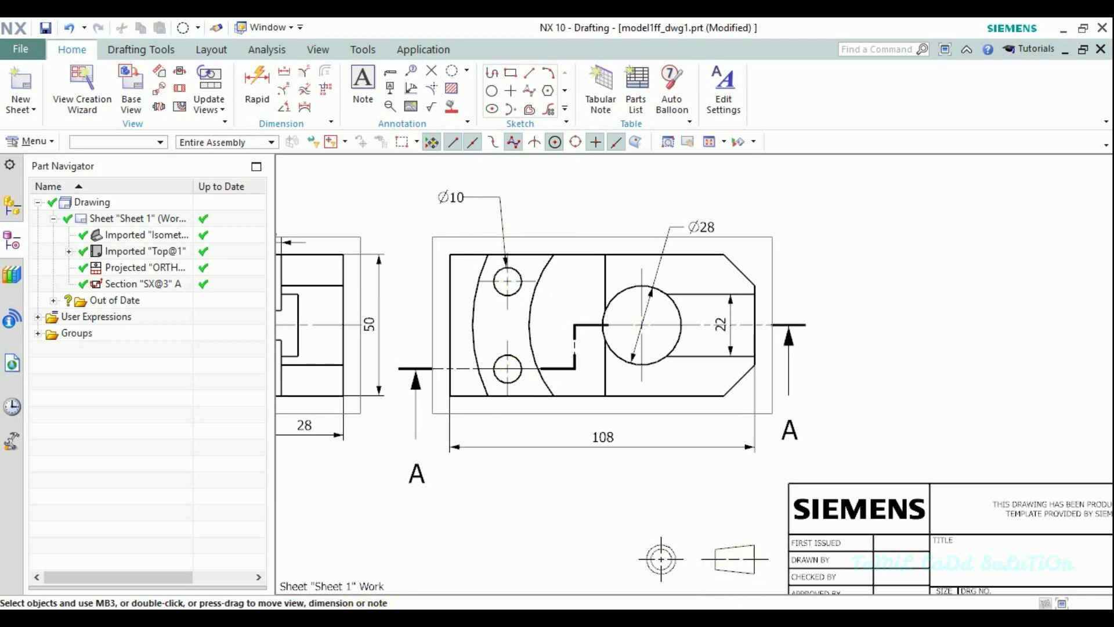
pyautogui.hotkey('alt', 'Tab')
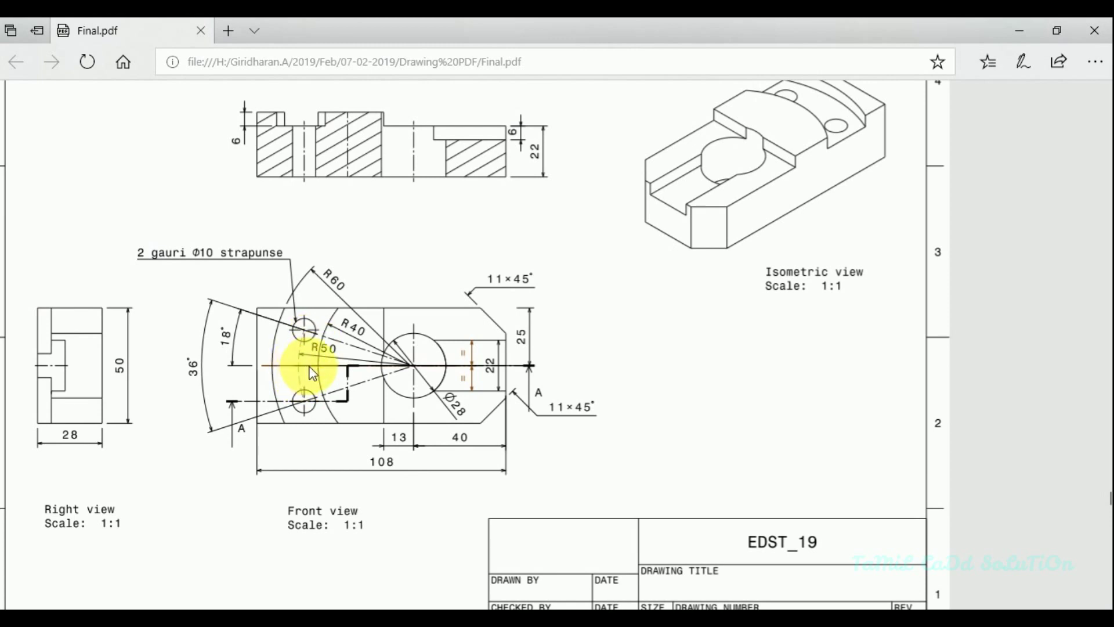
# - Leave the Final.pdf reference and return to the NX drawing
pyautogui.click(1013, 32)
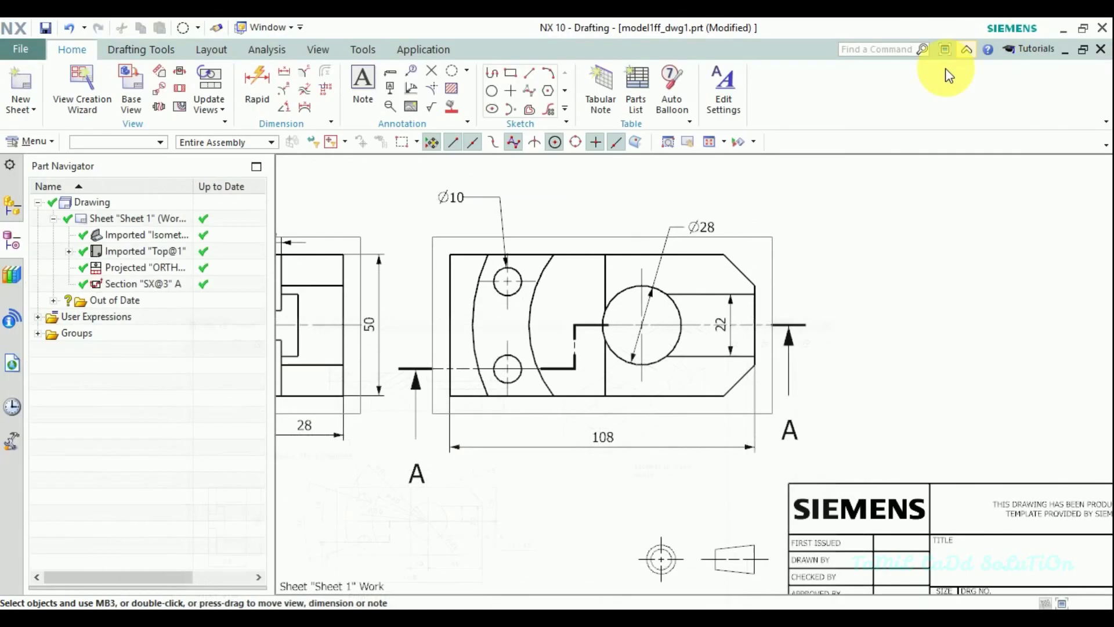
# - Create a circular centerline centred on the Ø28 hole through the Ø10 holes, trimmed to length
pyautogui.click(467, 72)
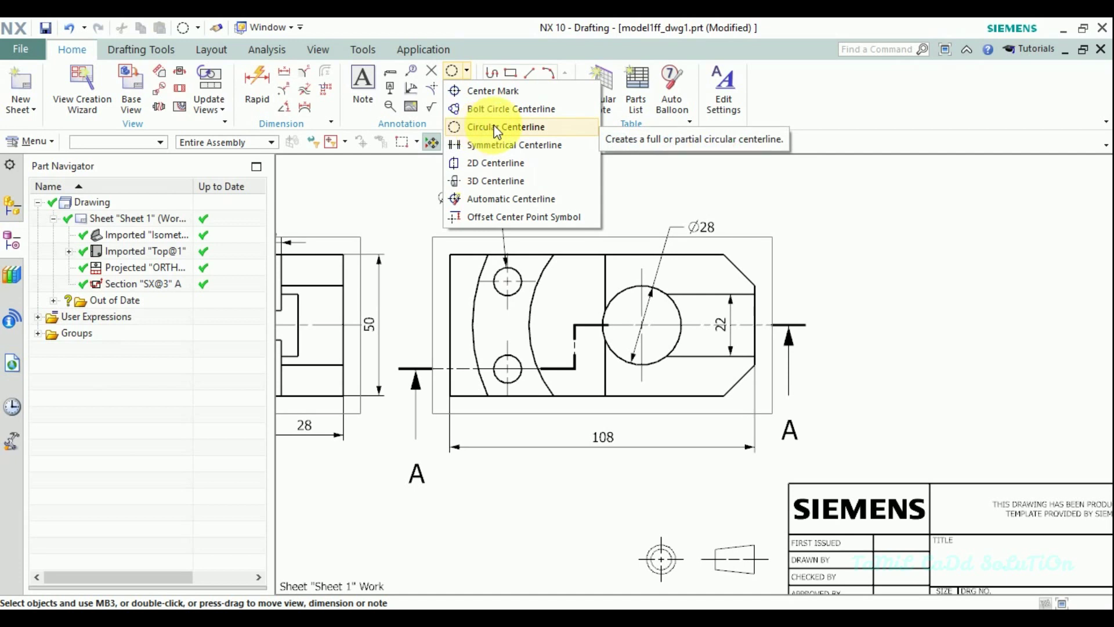
pyautogui.click(498, 130)
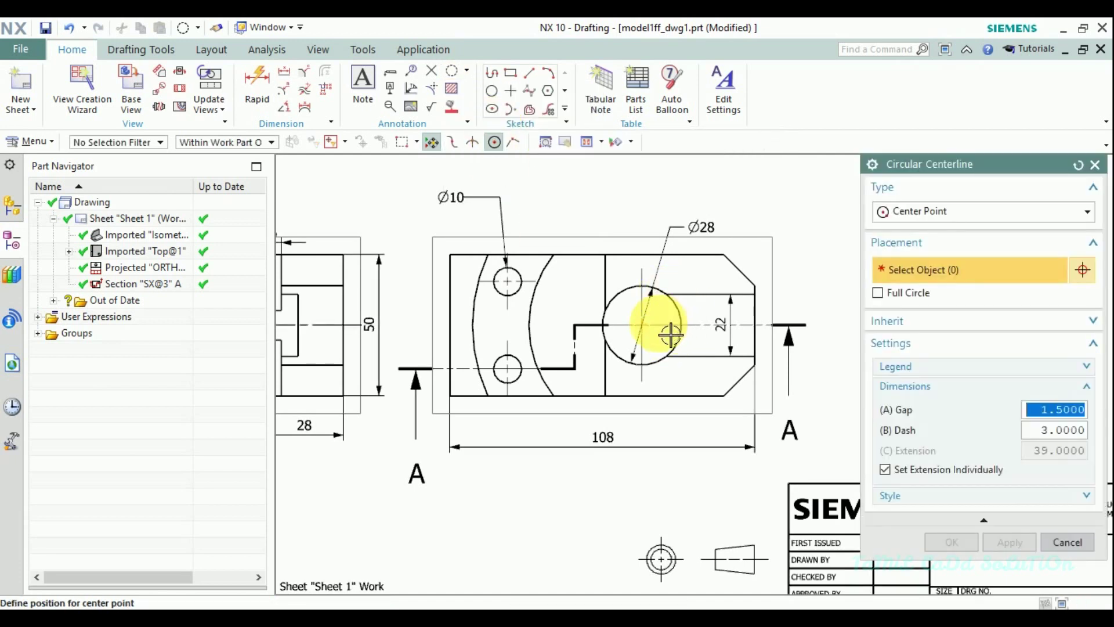
pyautogui.click(668, 304)
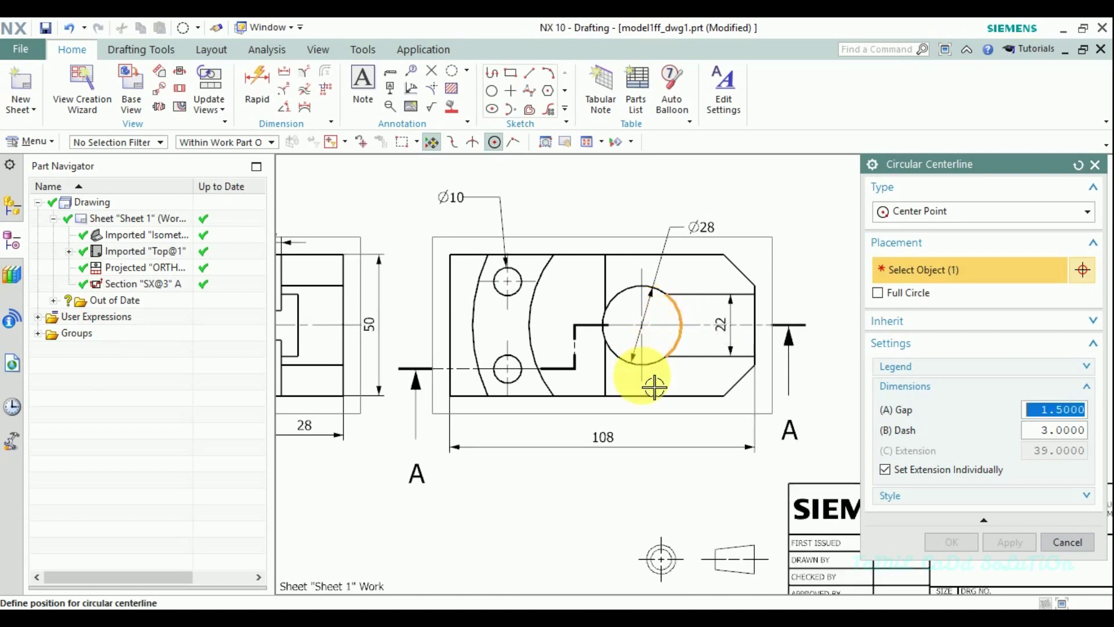
pyautogui.click(522, 381)
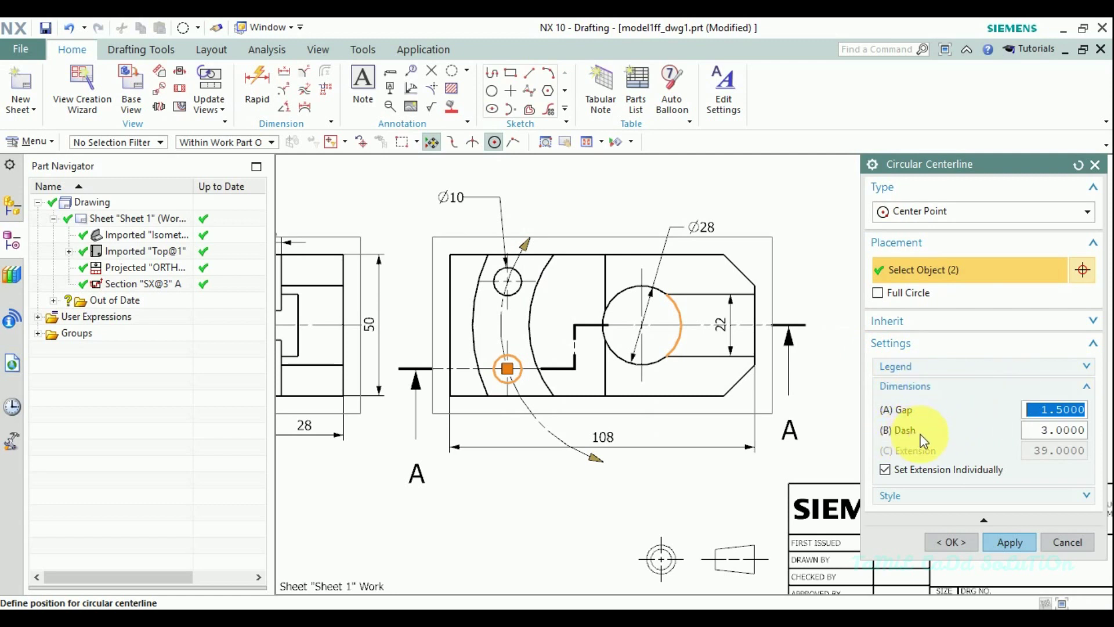
pyautogui.moveTo(593, 462); pyautogui.dragTo(527, 409)
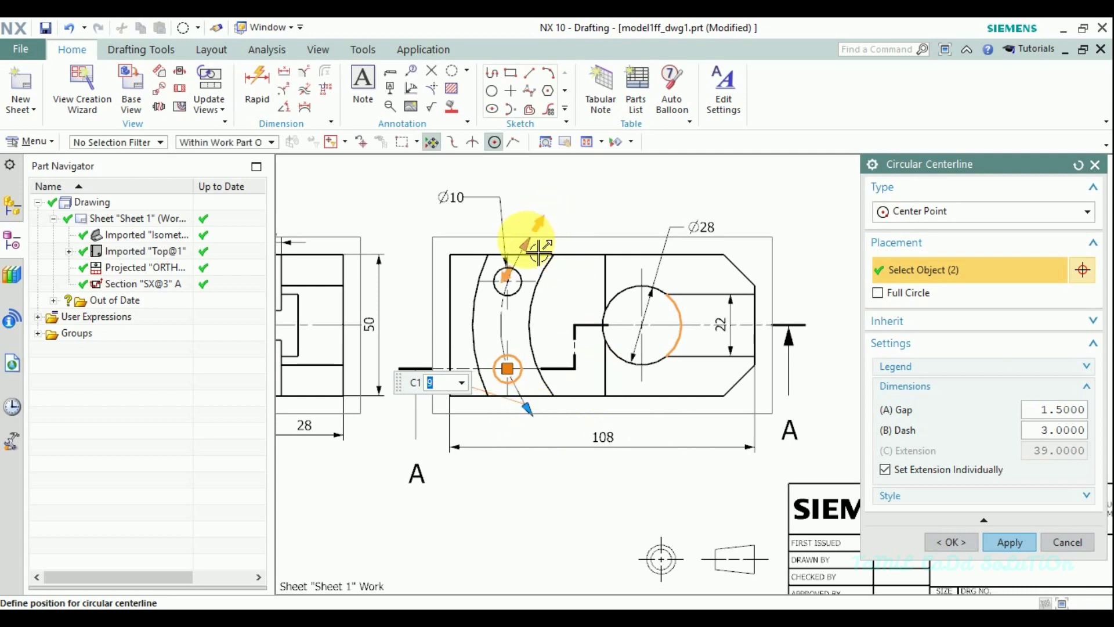
pyautogui.click(1013, 542)
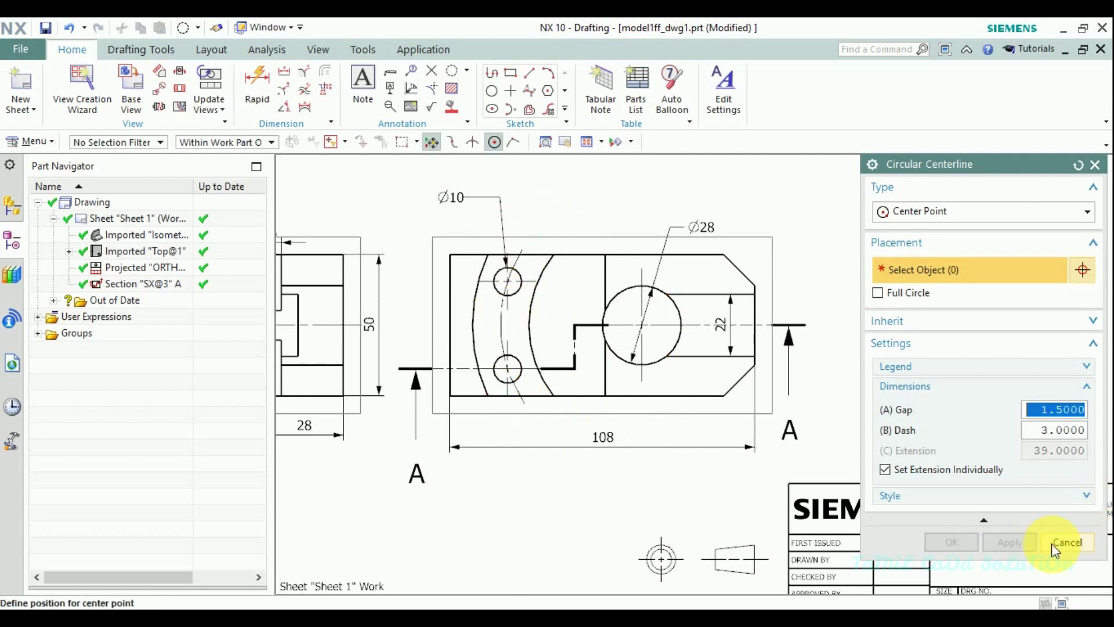
pyautogui.click(1057, 542)
pyautogui.keyDown('shift'); pyautogui.moveTo(858, 473); pyautogui.dragTo(832, 354, button='middle'); pyautogui.keyUp('shift')
pyautogui.scroll(3, 612, 256)
pyautogui.scroll(-1, 617, 331)
pyautogui.keyDown('shift'); pyautogui.moveTo(617, 331); pyautogui.dragTo(677, 369, button='middle'); pyautogui.keyUp('shift')
pyautogui.scroll(-1, 677, 368)
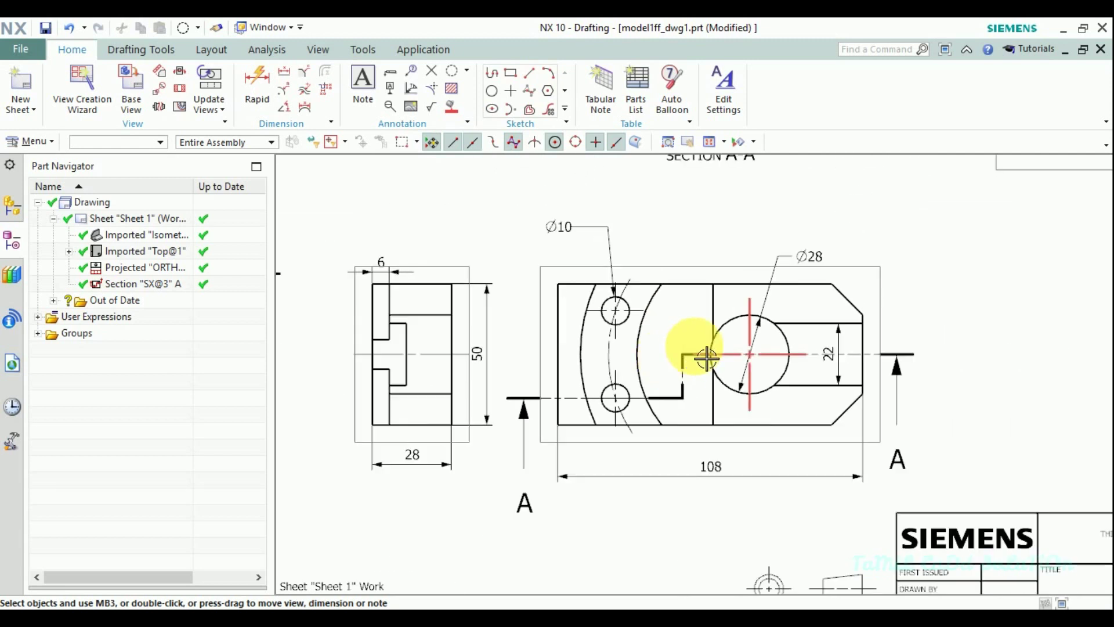
pyautogui.scroll(-1, 685, 359)
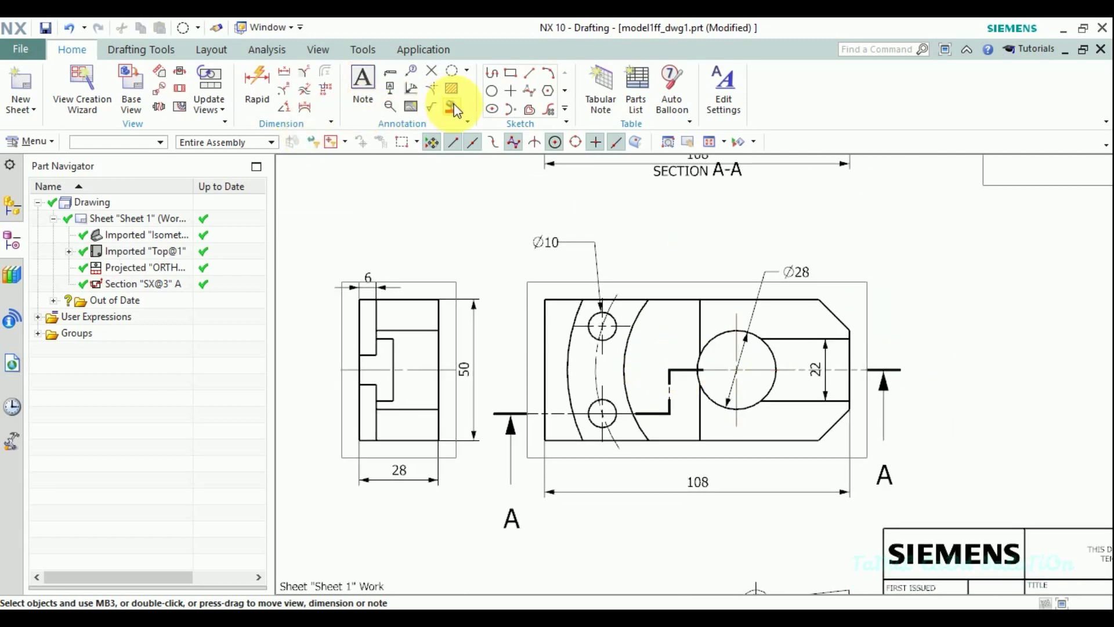
# - Add a 2D centerline from the Ø28 centre through the upper Ø10 hole, extended beyond it
pyautogui.click(466, 74)
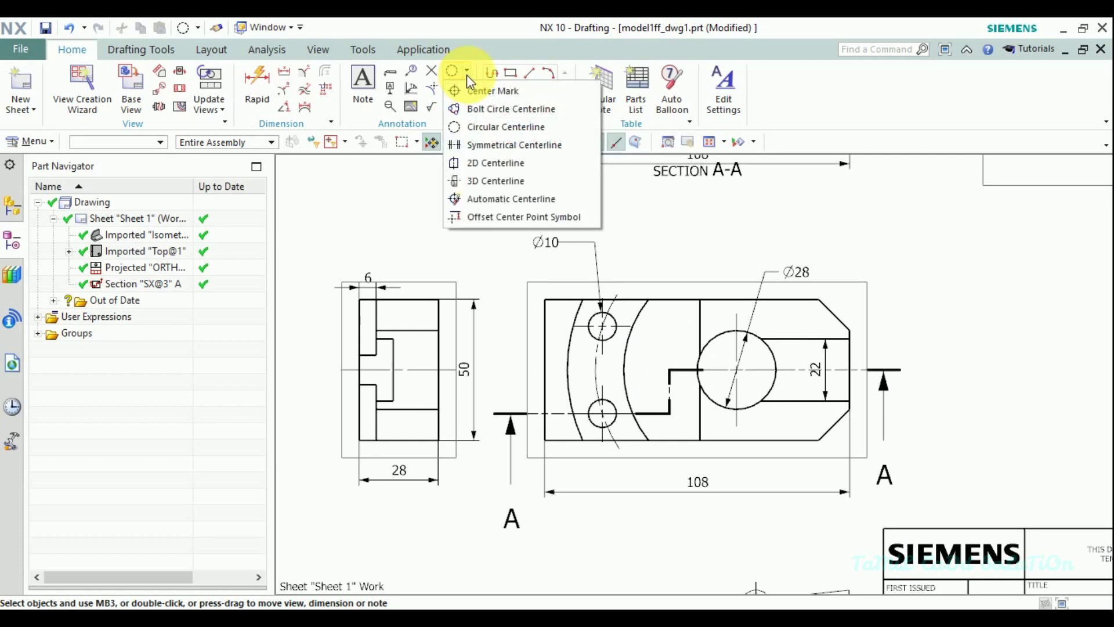
pyautogui.click(487, 166)
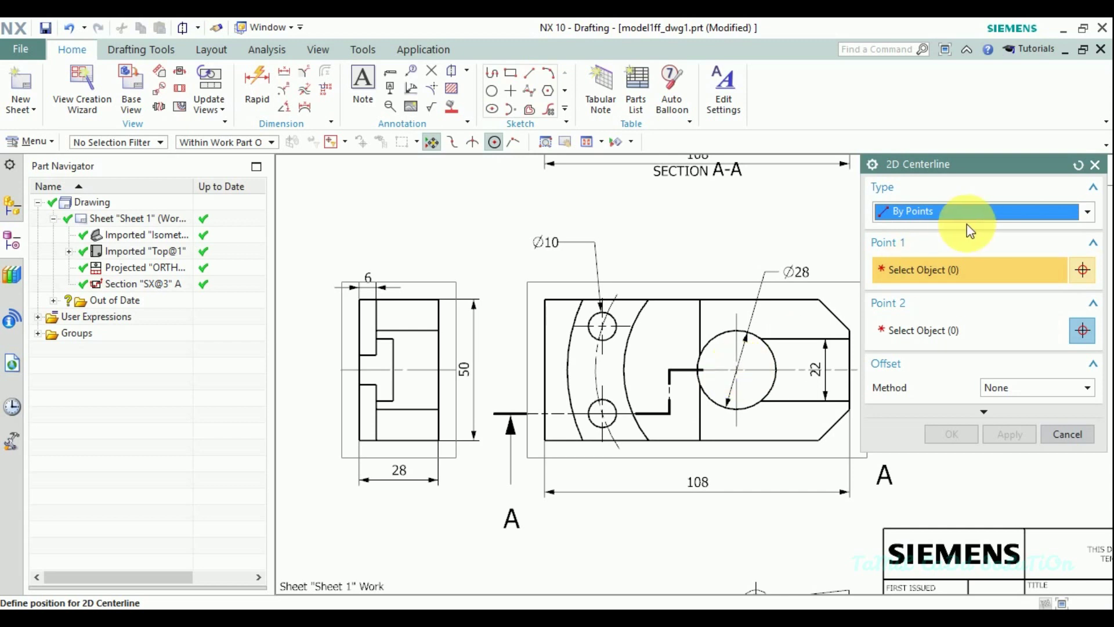
pyautogui.click(749, 381)
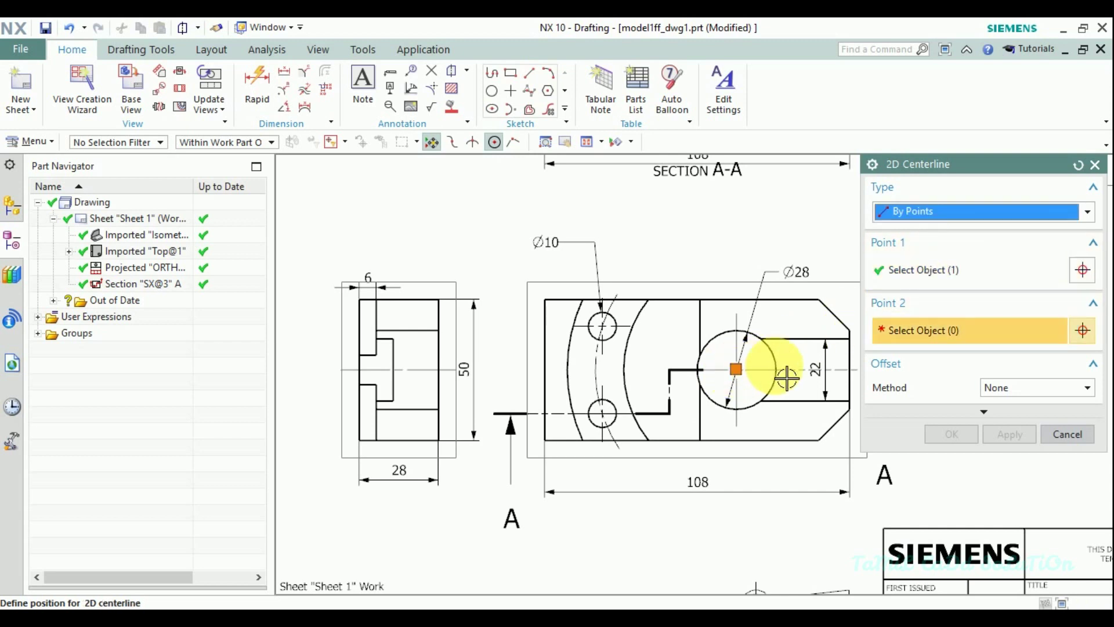
pyautogui.click(609, 331)
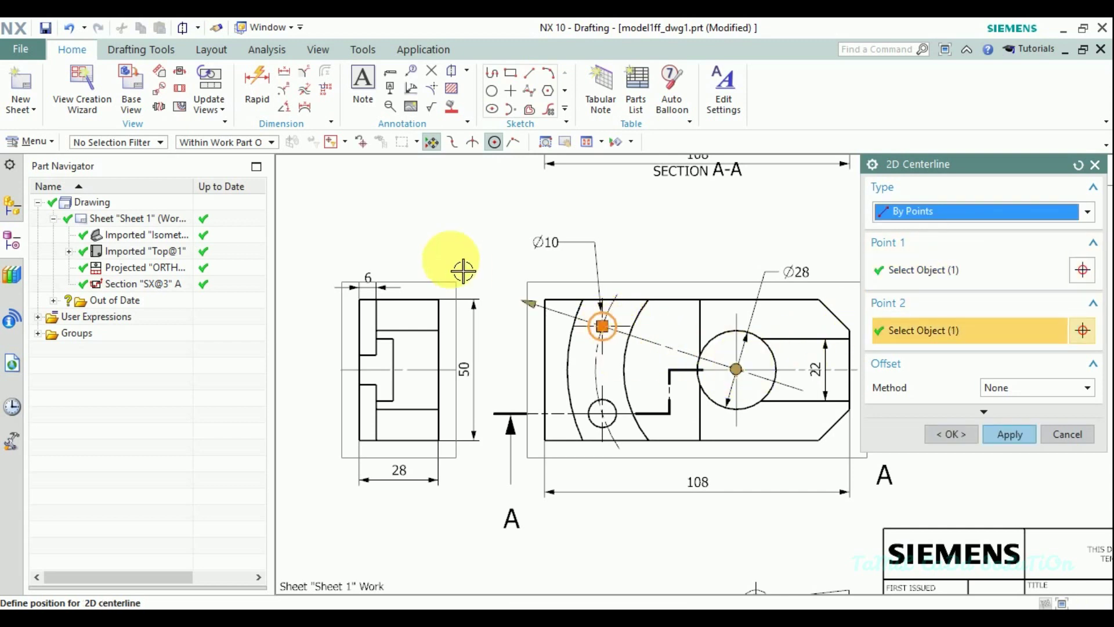
pyautogui.click(525, 303)
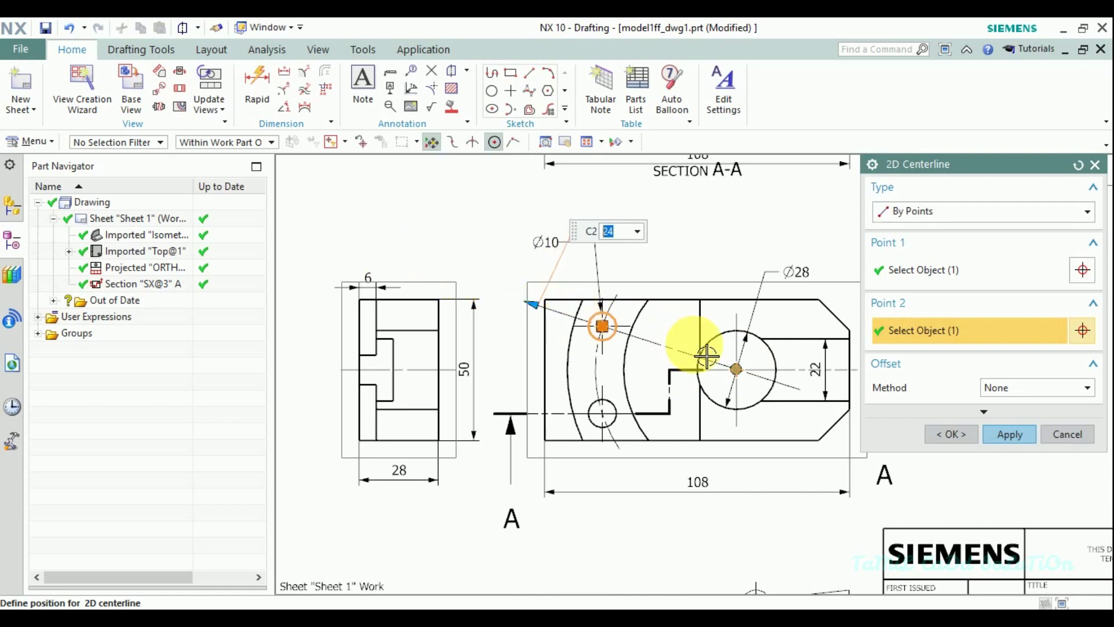
pyautogui.click(1009, 434)
pyautogui.click(1074, 436)
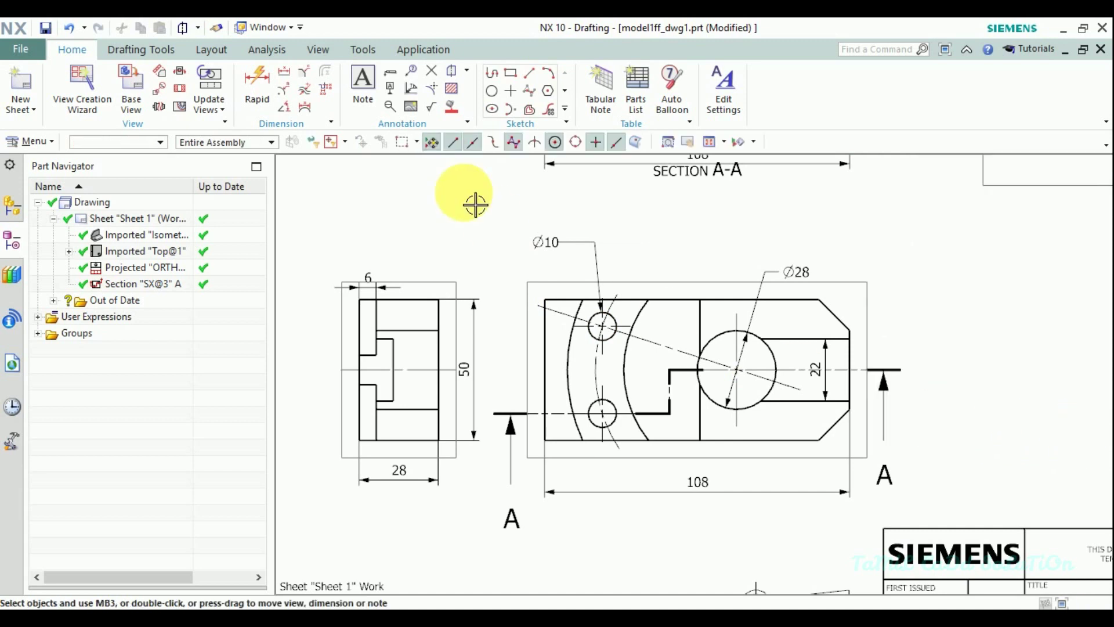
# - Add a second 2D centerline from the Ø28 centre to the lower Ø10 hole
pyautogui.click(452, 70)
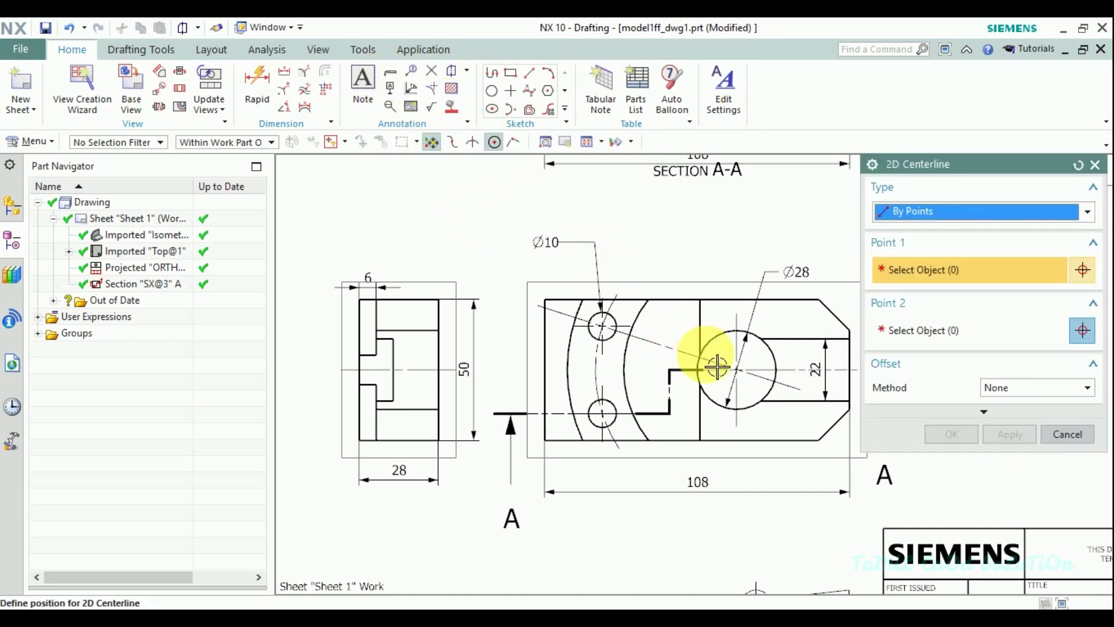
pyautogui.click(738, 370)
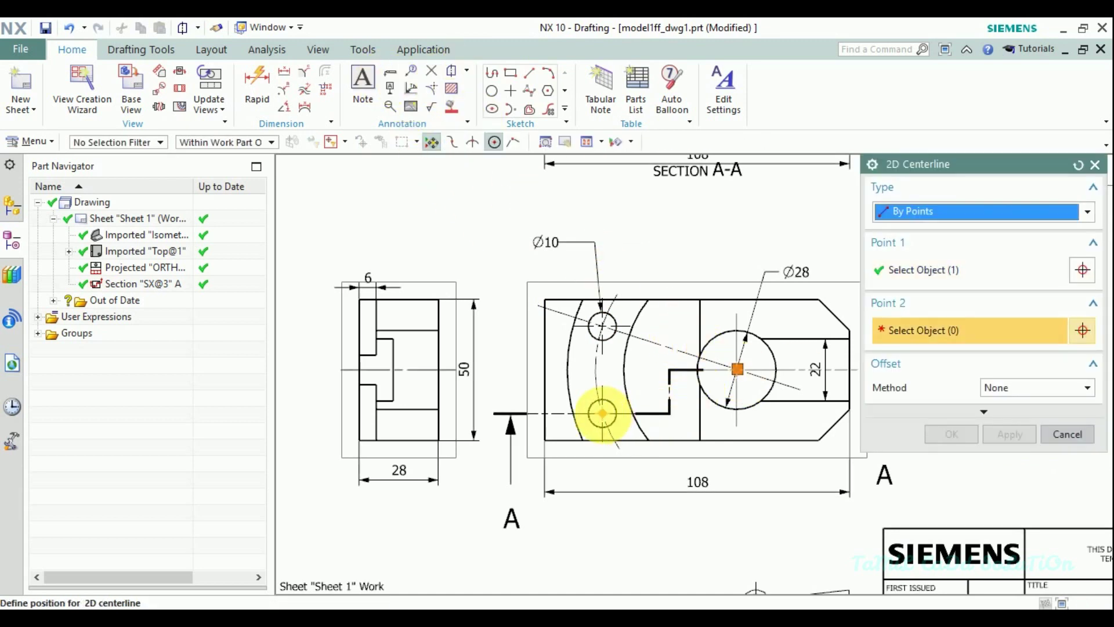
pyautogui.click(601, 413)
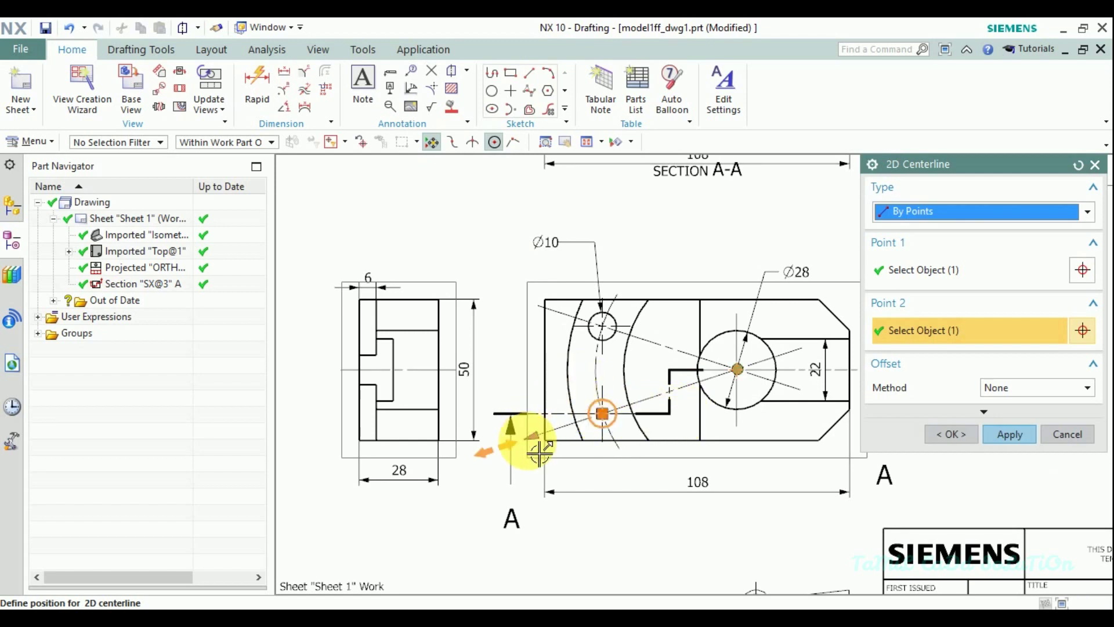
pyautogui.click(1010, 434)
pyautogui.click(1066, 434)
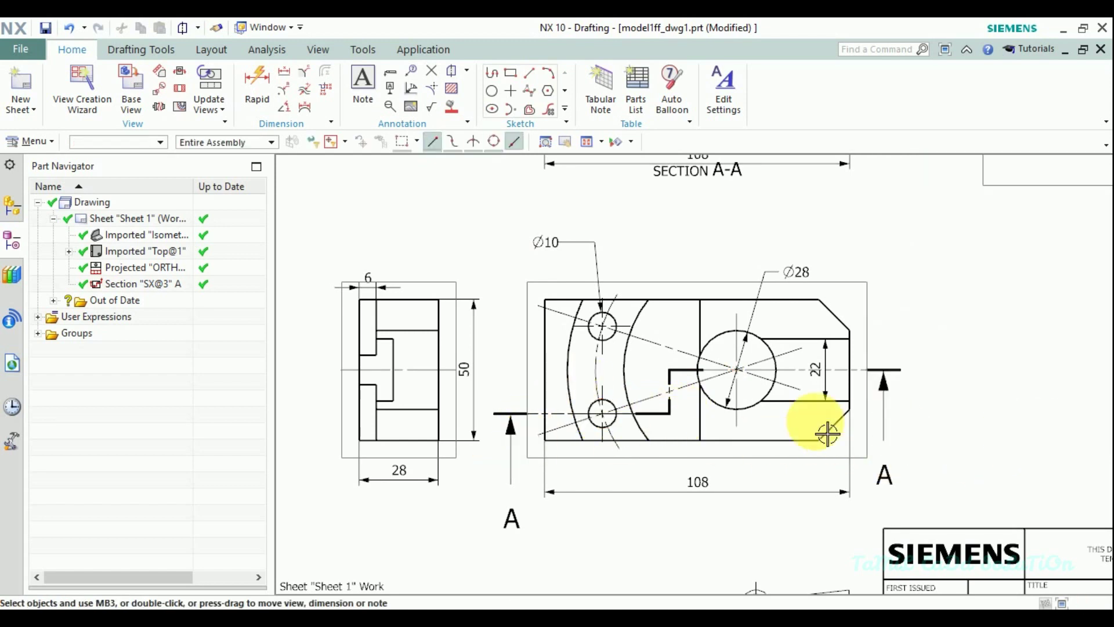
pyautogui.moveTo(599, 392); pyautogui.dragTo(612, 381, button='middle')
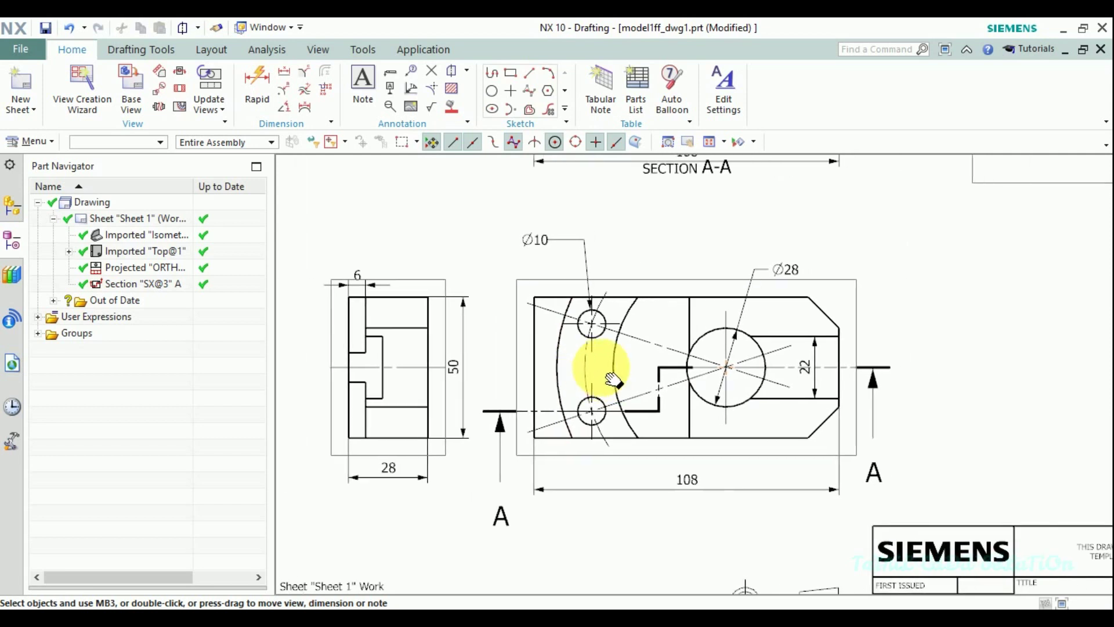
pyautogui.click(469, 71)
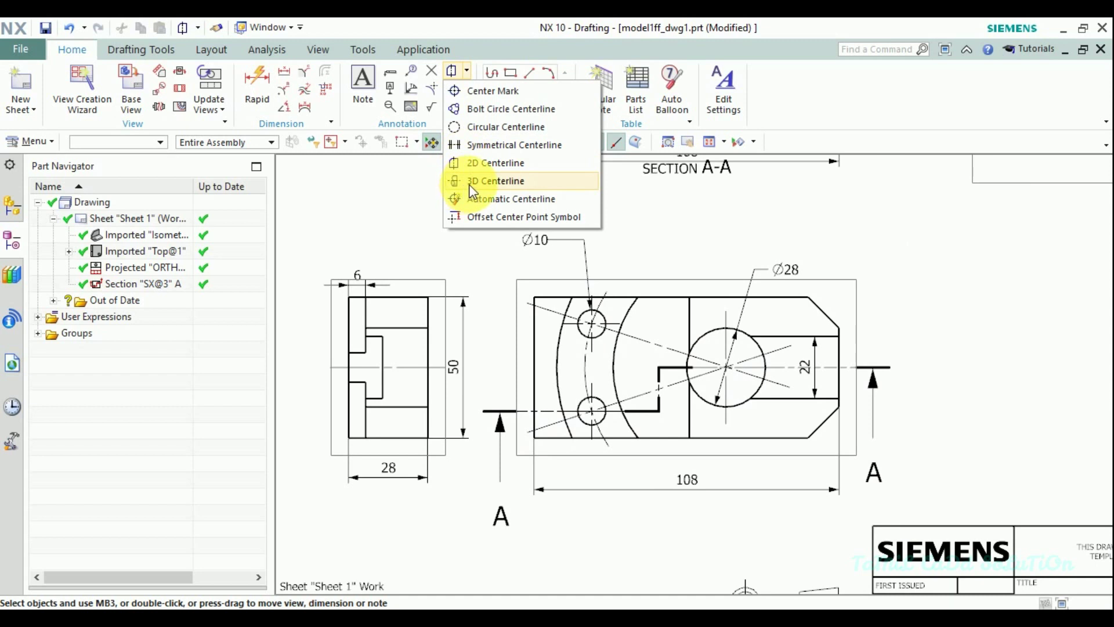
# - Create a From Curves 2D centerline midway between the front view's top and bottom edges
pyautogui.click(482, 162)
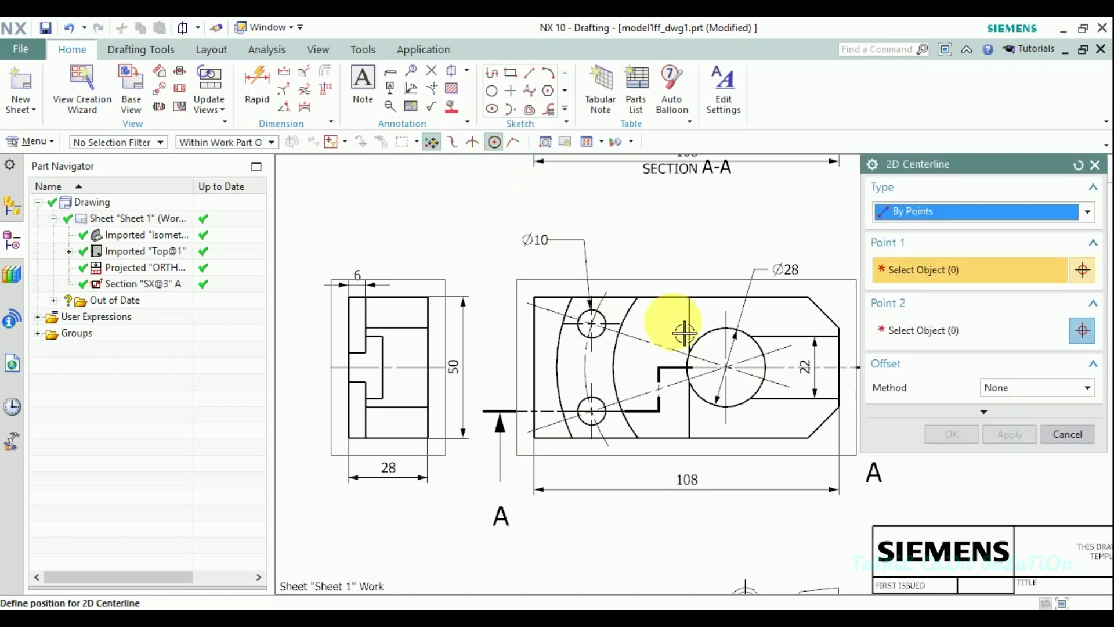
pyautogui.click(972, 220)
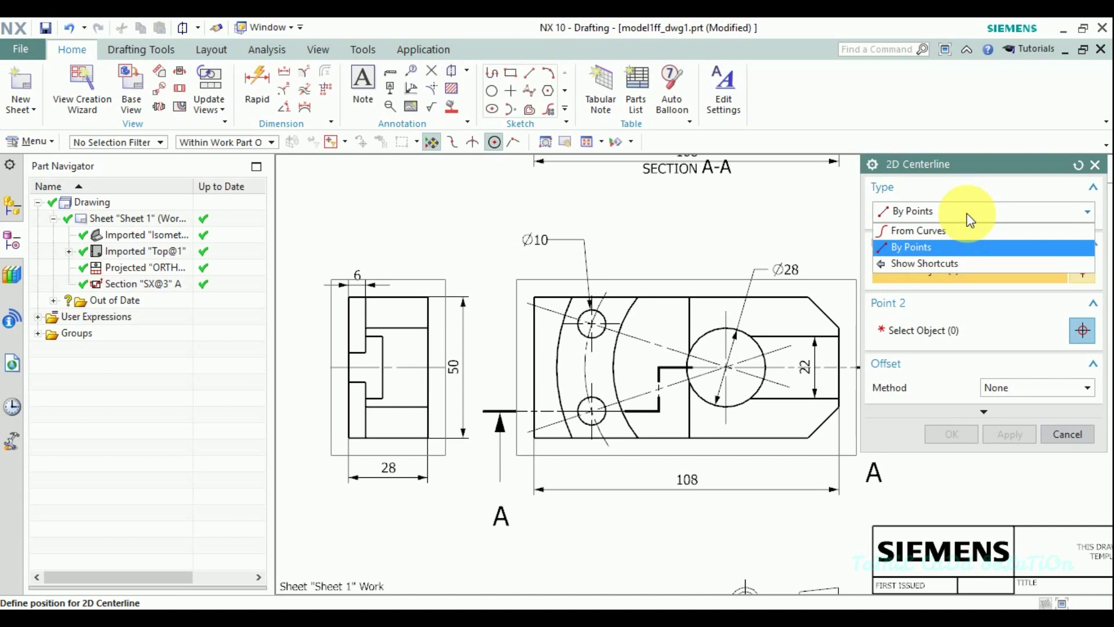
pyautogui.click(940, 232)
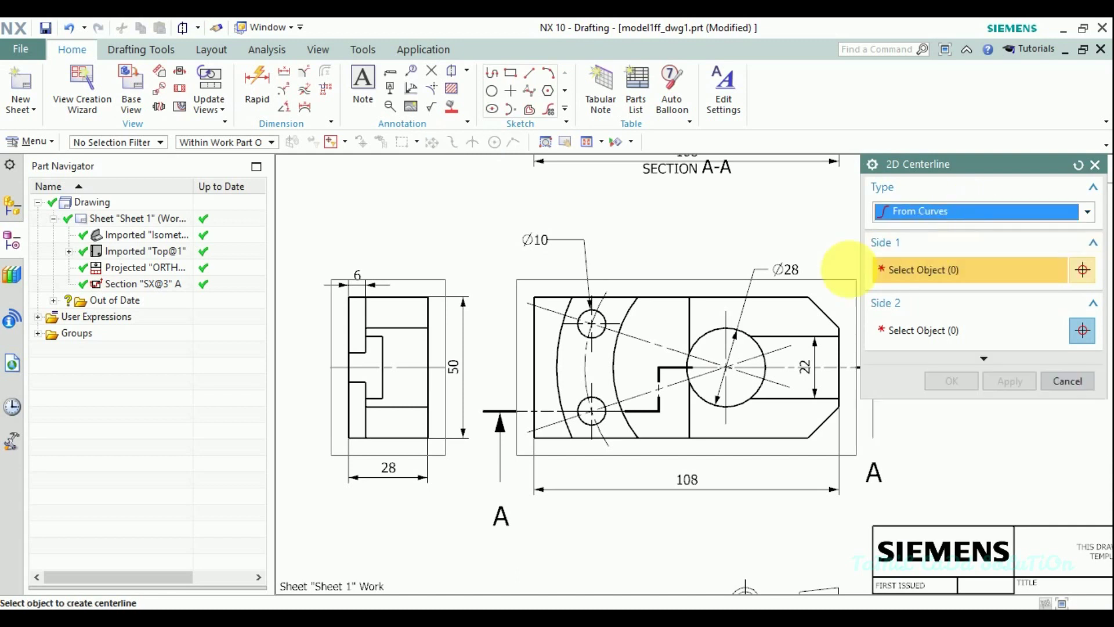
pyautogui.click(683, 308)
pyautogui.click(671, 456)
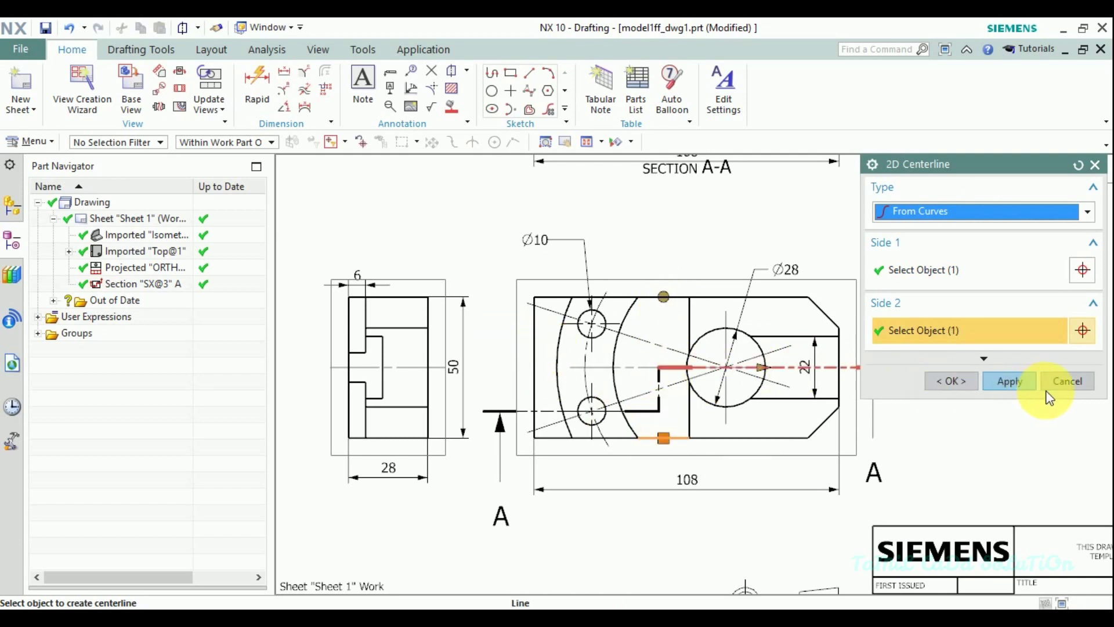
pyautogui.click(1008, 381)
pyautogui.click(1062, 380)
pyautogui.scroll(2, 650, 371)
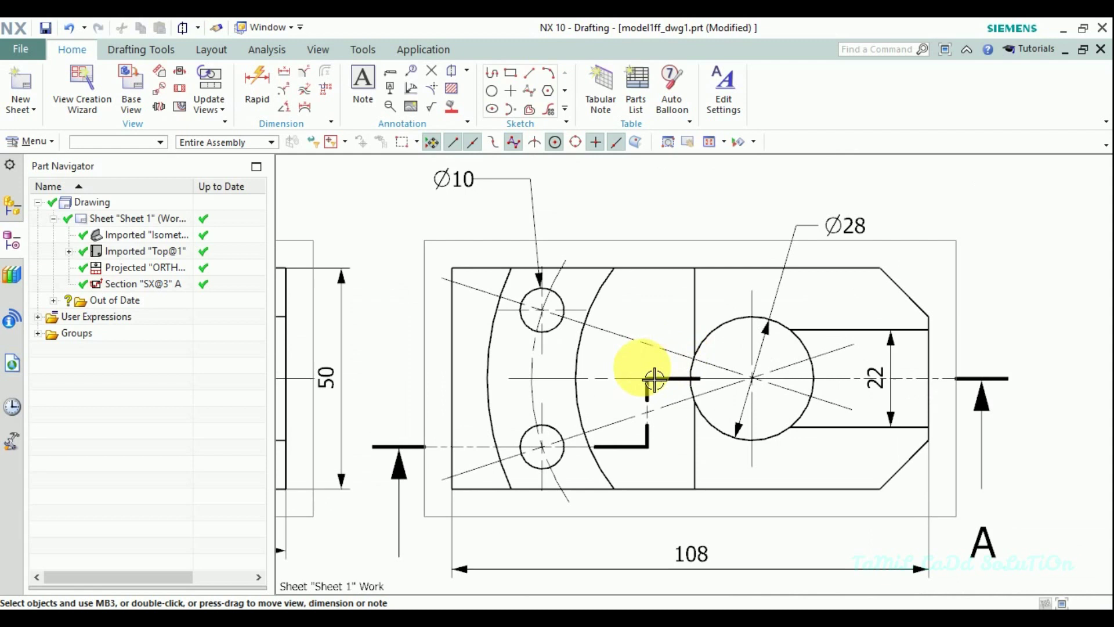
pyautogui.scroll(-2, 617, 401)
pyautogui.scroll(1, 696, 348)
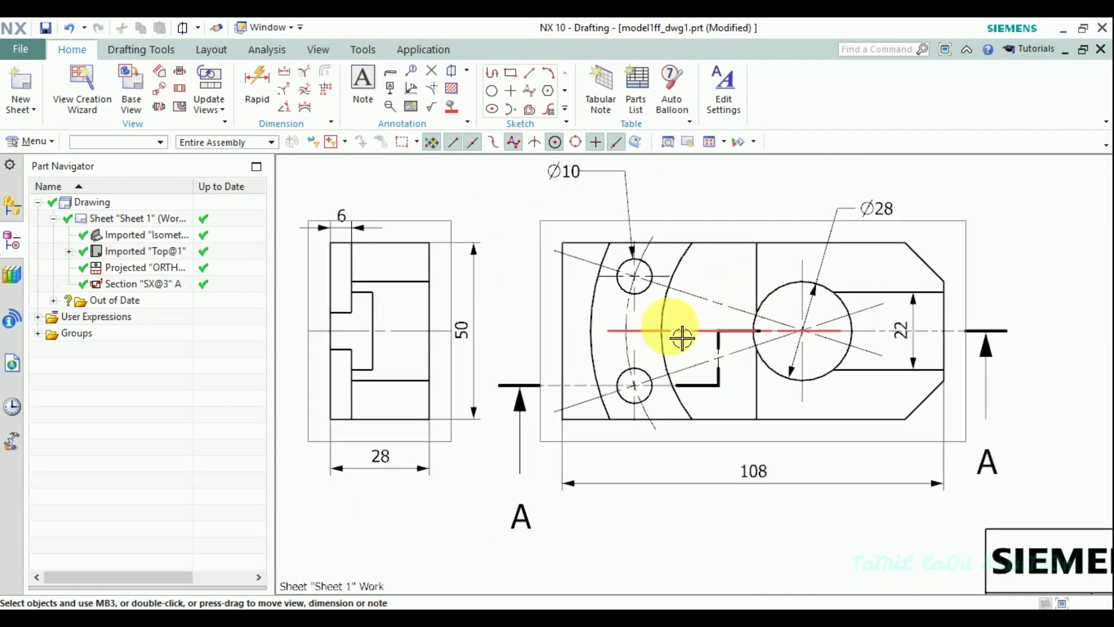
pyautogui.scroll(2, 682, 338)
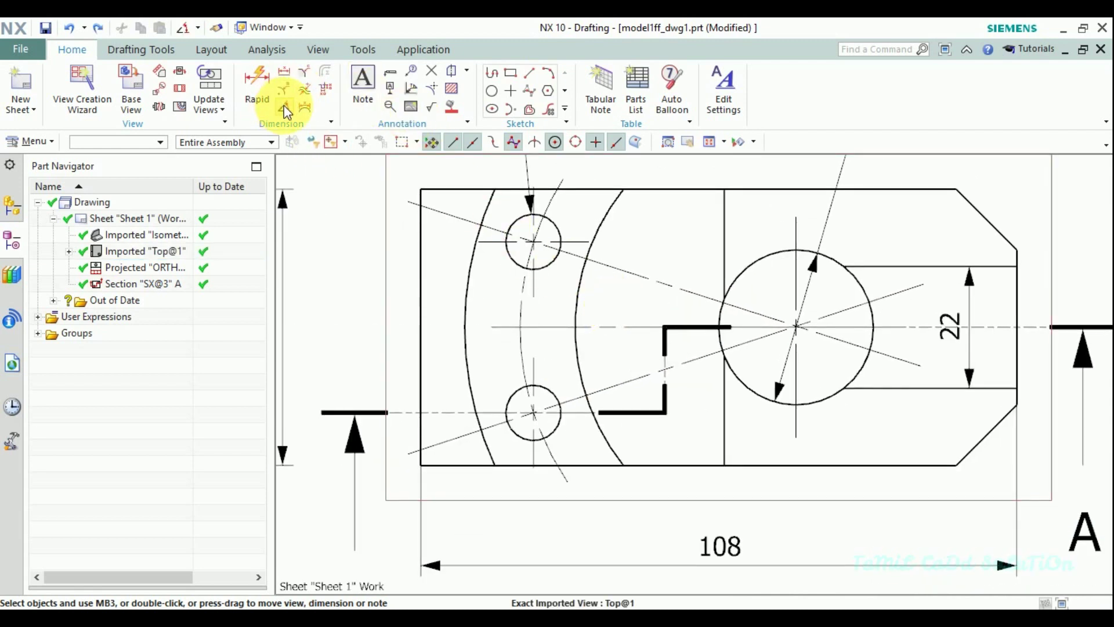
# - Place a 17.8° angular dimension between the slanted and horizontal centerlines
pyautogui.click(285, 108)
pyautogui.click(598, 267)
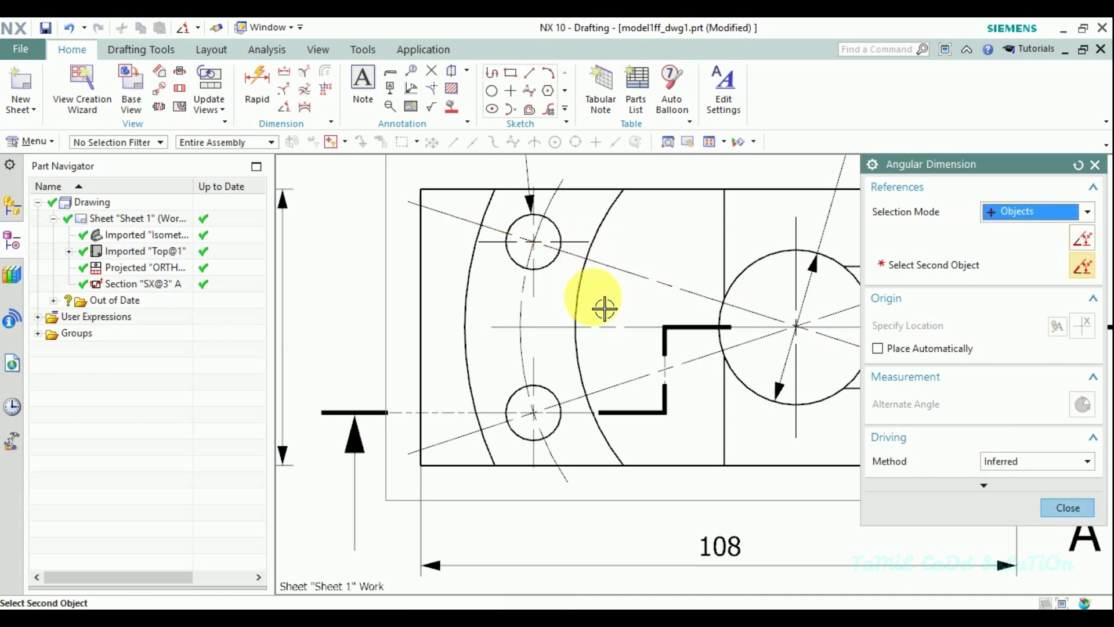
pyautogui.click(632, 341)
pyautogui.click(463, 296)
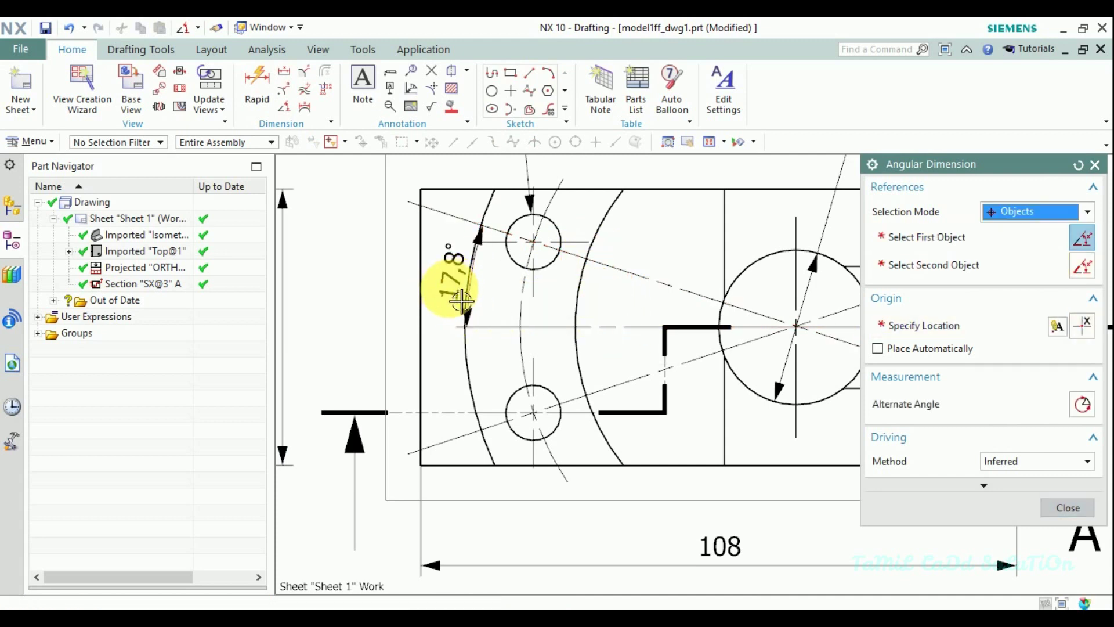
pyautogui.press('Escape')
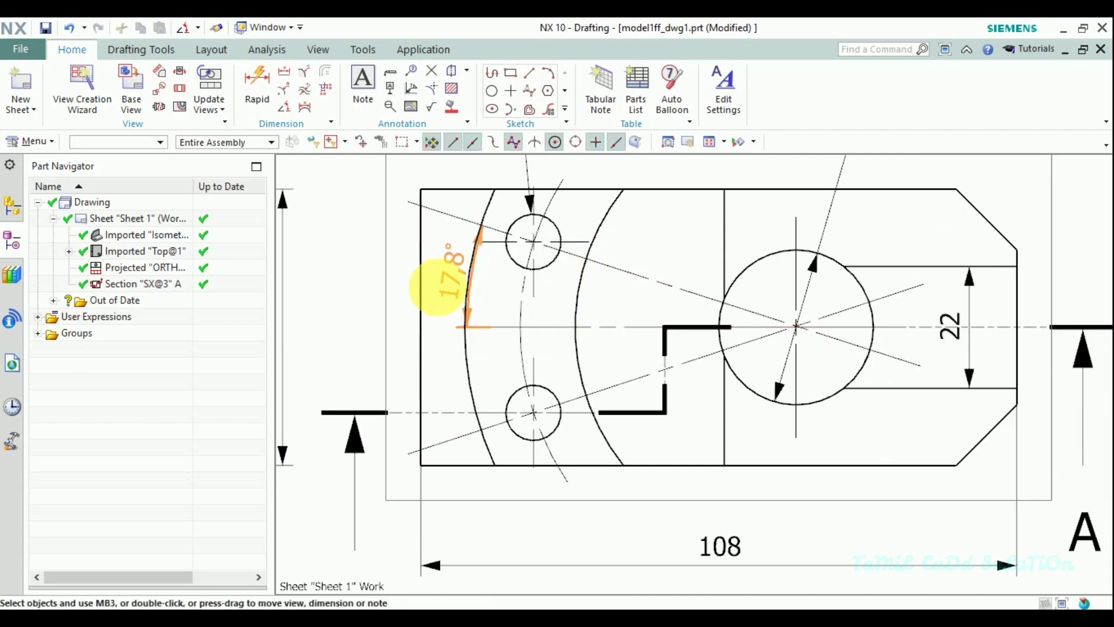
# - Delete the misplaced slanted centerline through the Ø28 hole along with its 17.8° dimension
pyautogui.moveTo(783, 312)
pyautogui.mouseDown(button='middle')
pyautogui.moveTo(677, 304)
pyautogui.moveTo(582, 332)
pyautogui.mouseUp(button='middle')
pyautogui.scroll(3, 582, 332)
pyautogui.scroll(3, 553, 328)
pyautogui.scroll(3, 518, 331)
pyautogui.scroll(1, 563, 366)
pyautogui.scroll(-2, 610, 330)
pyautogui.scroll(-2, 681, 378)
pyautogui.click(673, 388)
pyautogui.scroll(-2, 673, 388)
pyautogui.scroll(1, 638, 430)
pyautogui.press('Escape')
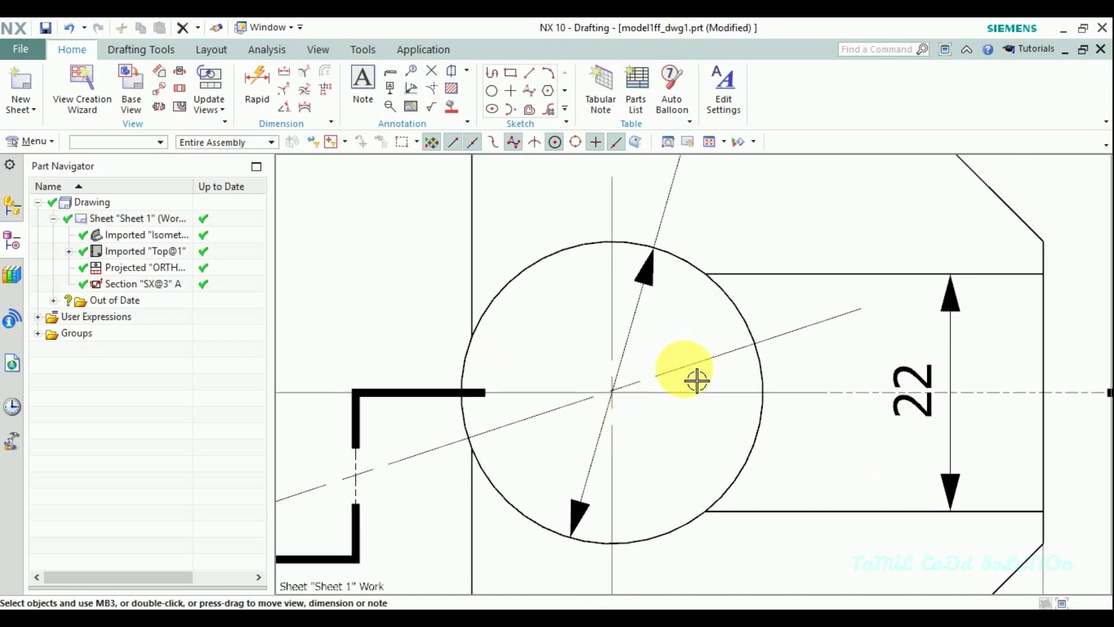
pyautogui.scroll(-1, 673, 392)
pyautogui.scroll(-3, 685, 366)
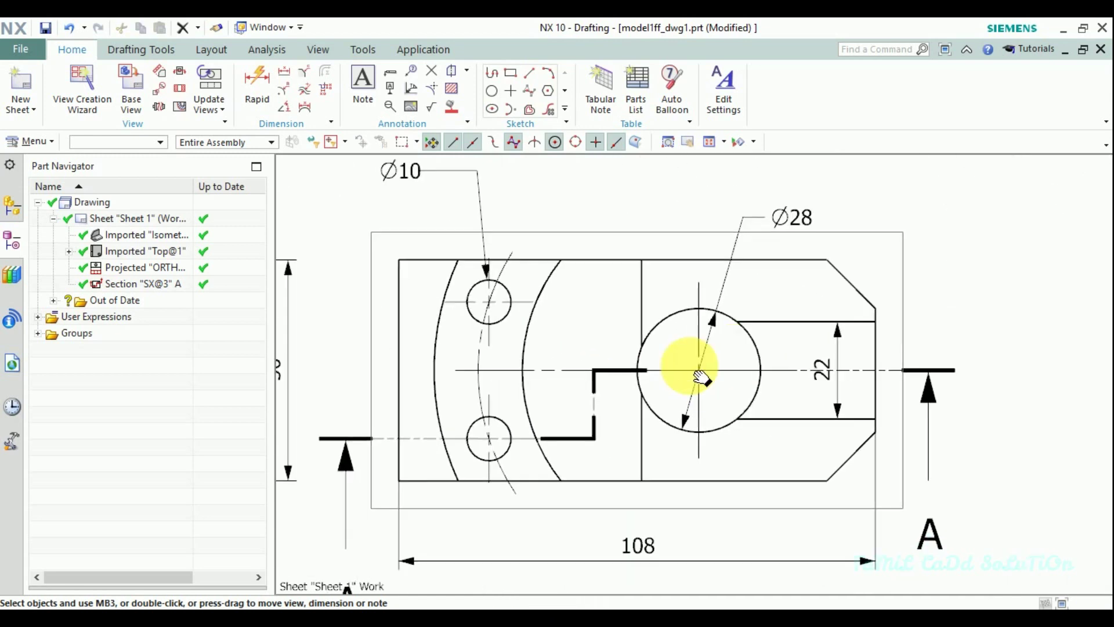
pyautogui.click(451, 74)
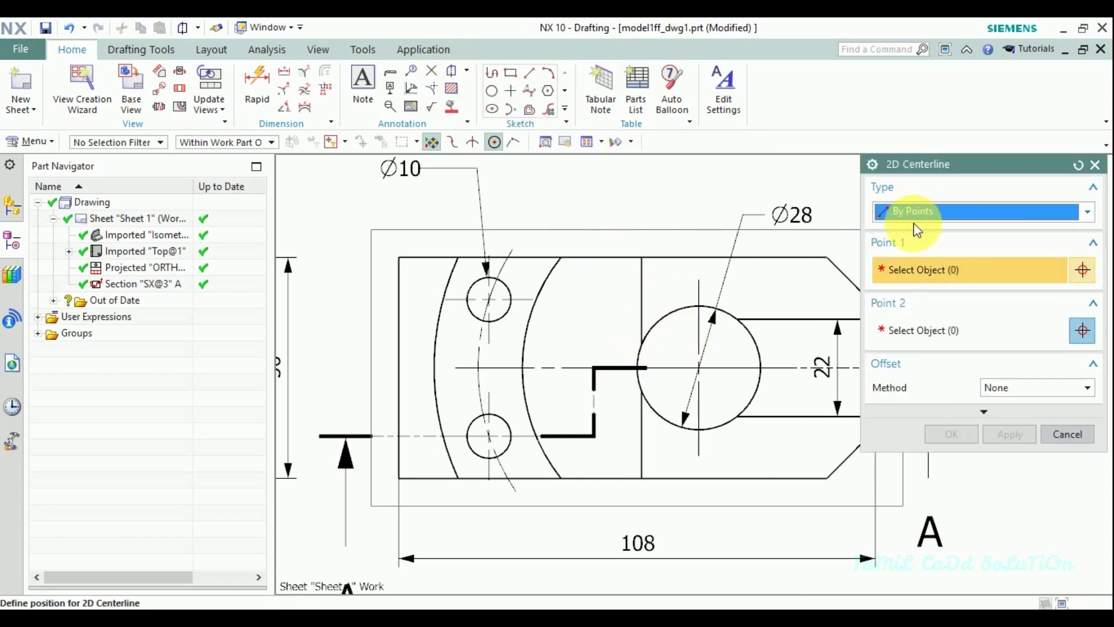
# - Add a 2D centerline from the Ø28 circle's centre through the upper hole's centre
pyautogui.scroll(1, 753, 368)
pyautogui.click(678, 308)
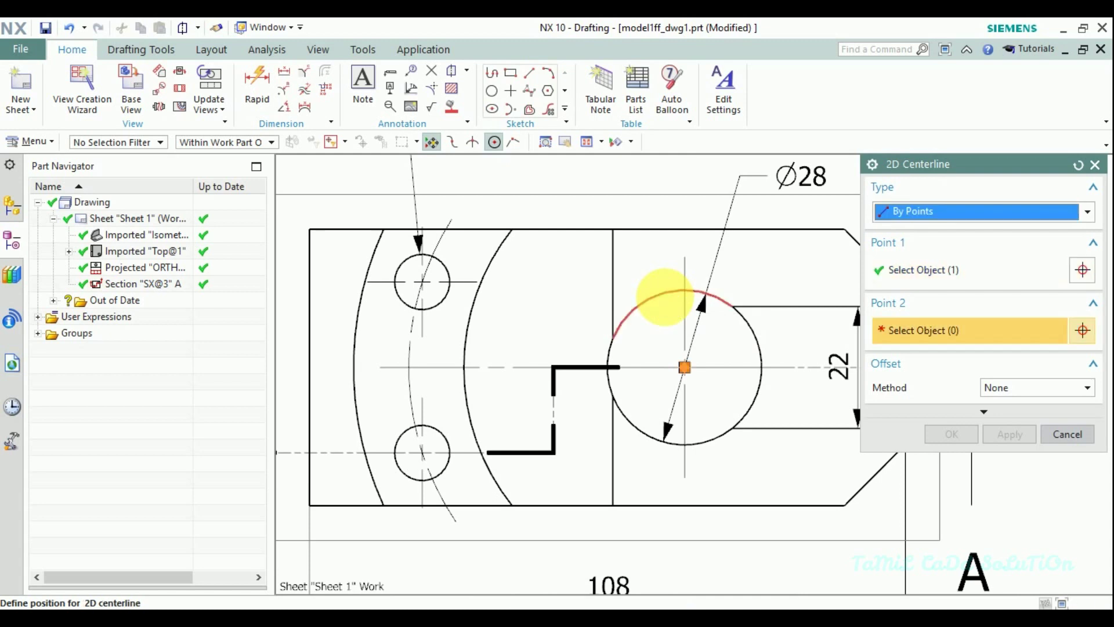
pyautogui.click(456, 278)
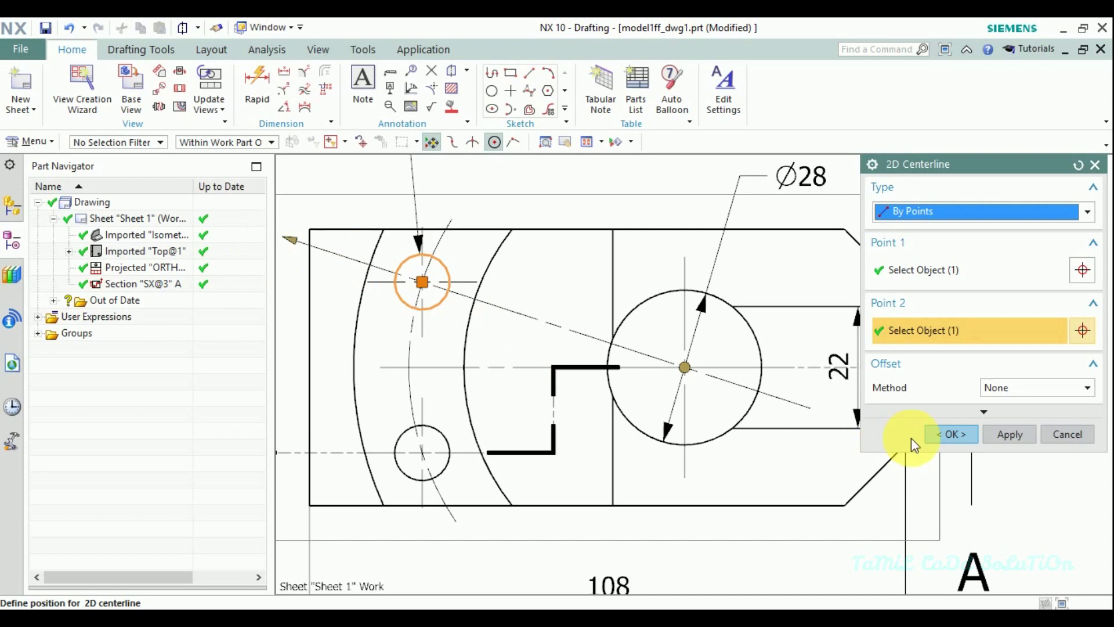
pyautogui.click(1009, 446)
pyautogui.click(1066, 436)
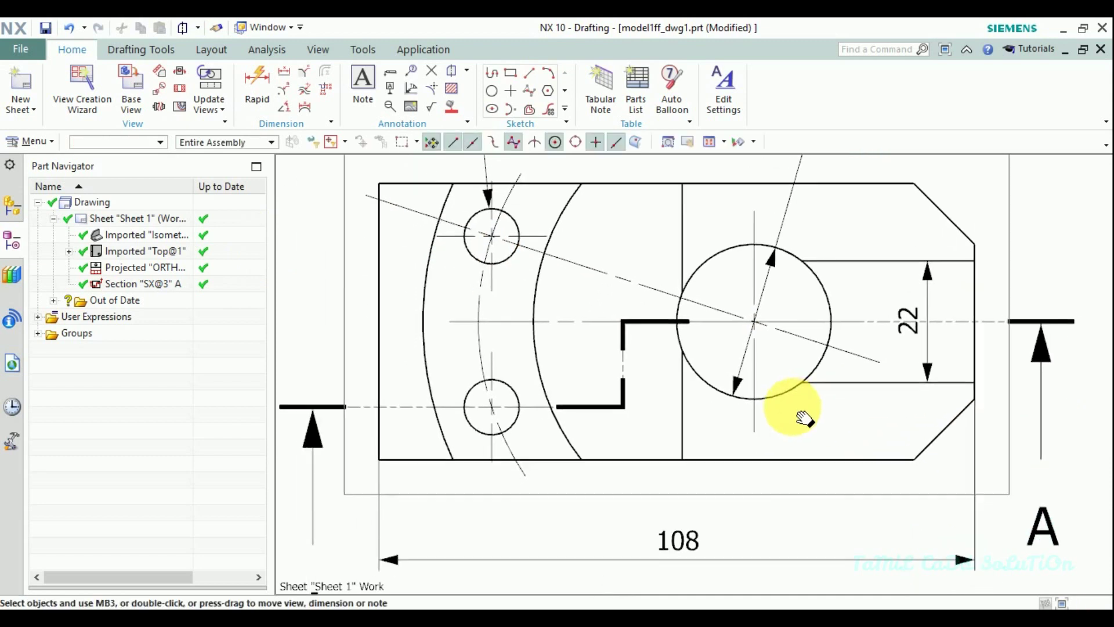
# - Add a 2D centerline from the lower hole's centre through the Ø28 circle's centre
pyautogui.click(450, 73)
pyautogui.click(510, 406)
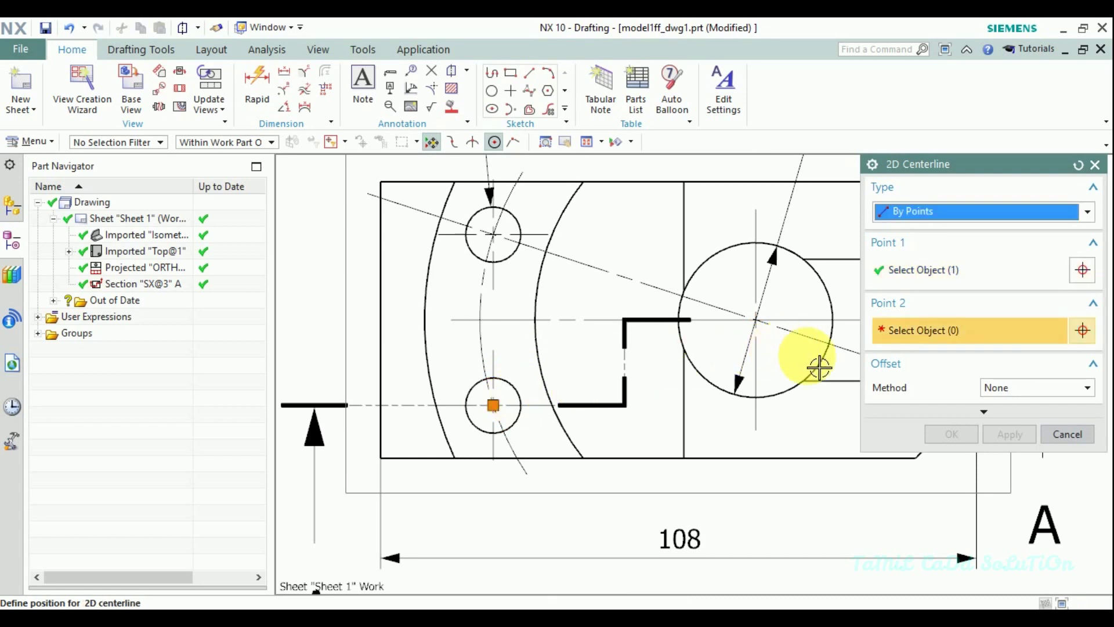
pyautogui.click(803, 399)
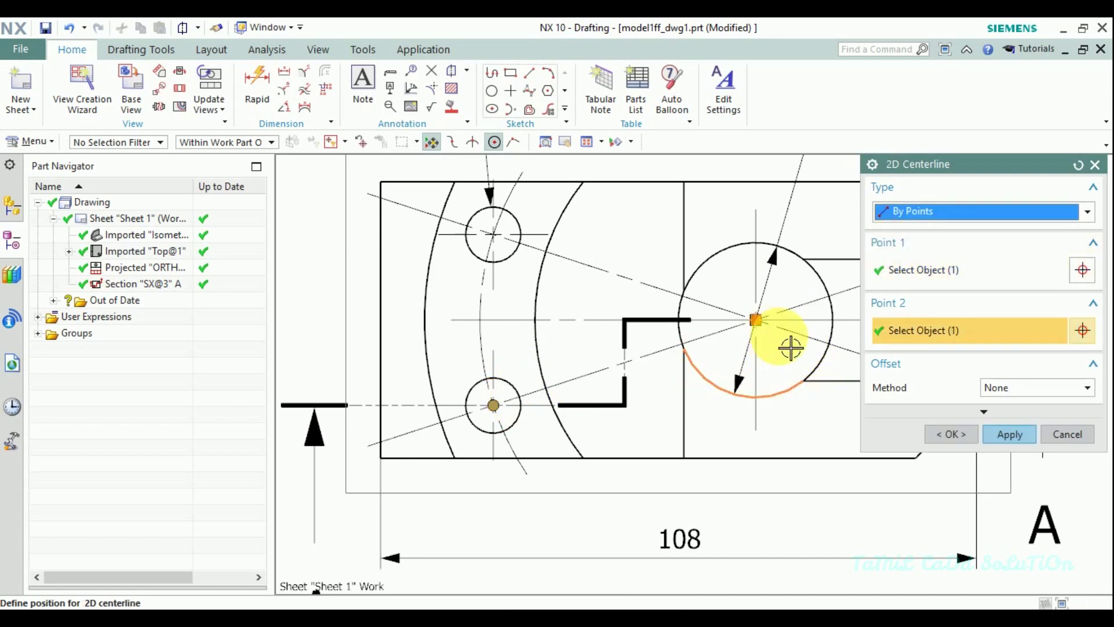
pyautogui.click(1004, 435)
pyautogui.click(1063, 444)
pyautogui.moveTo(406, 248); pyautogui.dragTo(374, 287)
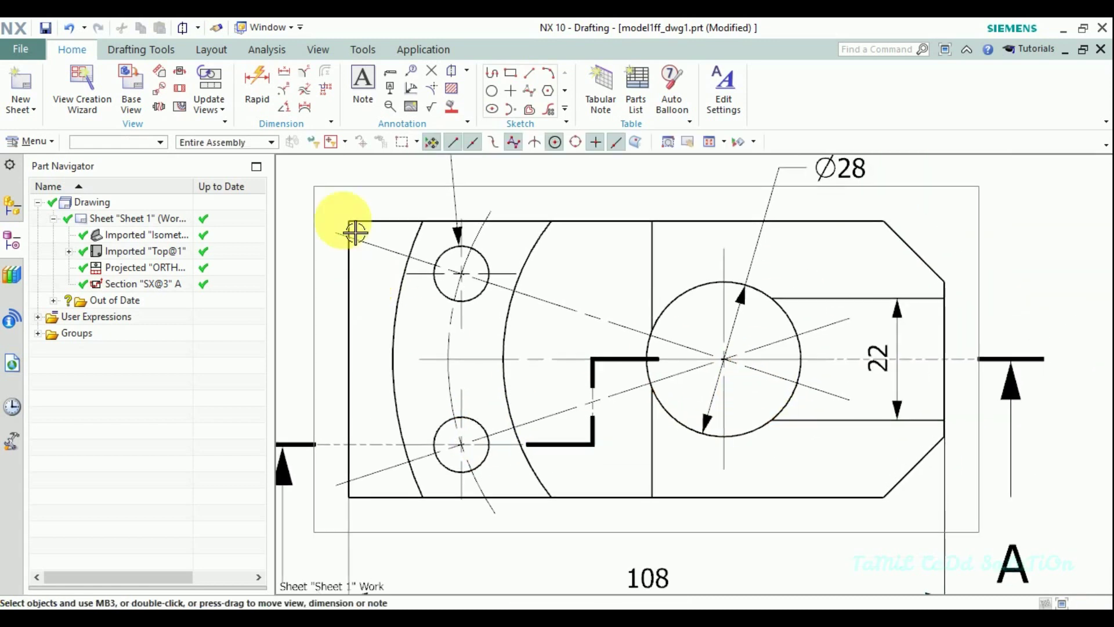
# - Dimension the upper slanted centerline at 18° from the horizontal centerline
pyautogui.click(284, 107)
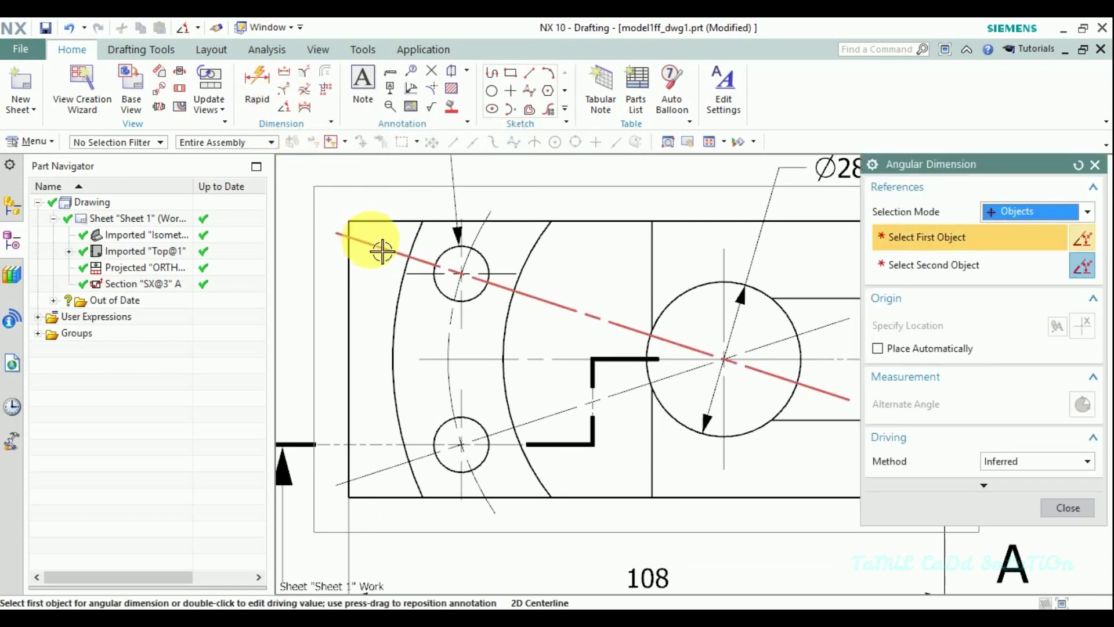
pyautogui.click(378, 247)
pyautogui.click(484, 363)
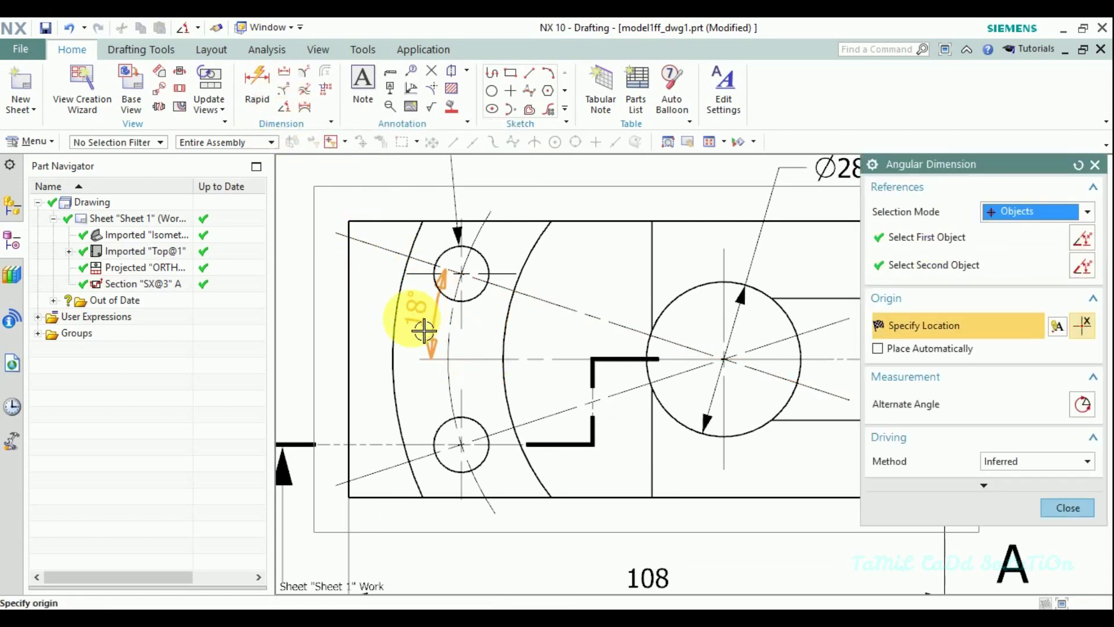
pyautogui.moveTo(428, 308)
pyautogui.mouseDown(button='middle')
pyautogui.moveTo(542, 293)
pyautogui.moveTo(406, 273)
pyautogui.mouseUp(button='middle')
pyautogui.click(534, 302)
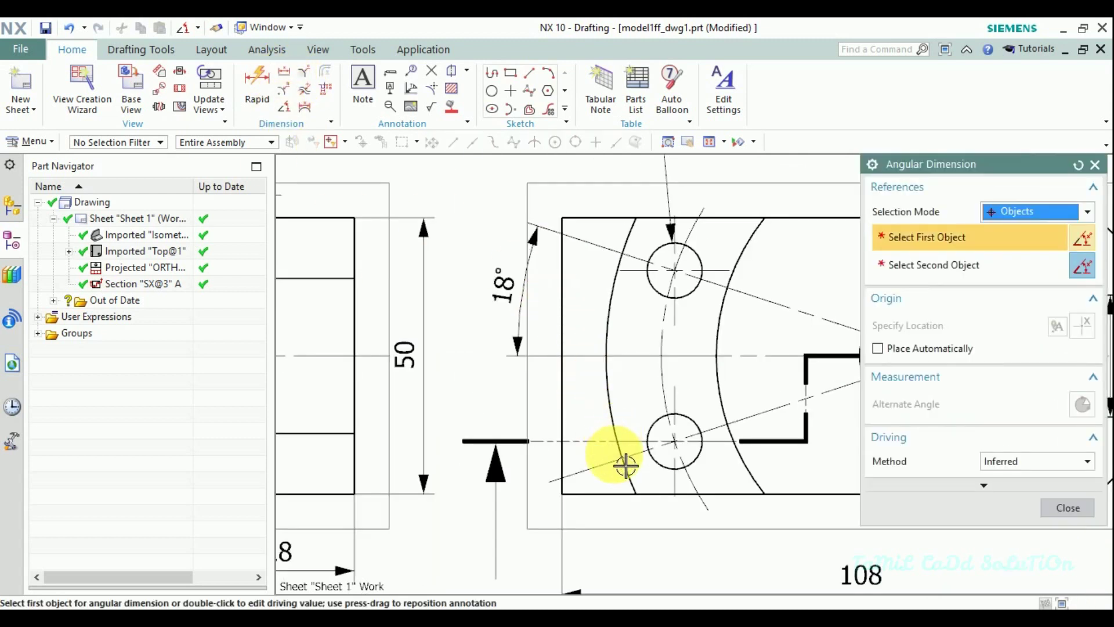
# - Dimension the lower slanted centerline at 18° from the horizontal centerline
pyautogui.click(581, 368)
pyautogui.click(557, 479)
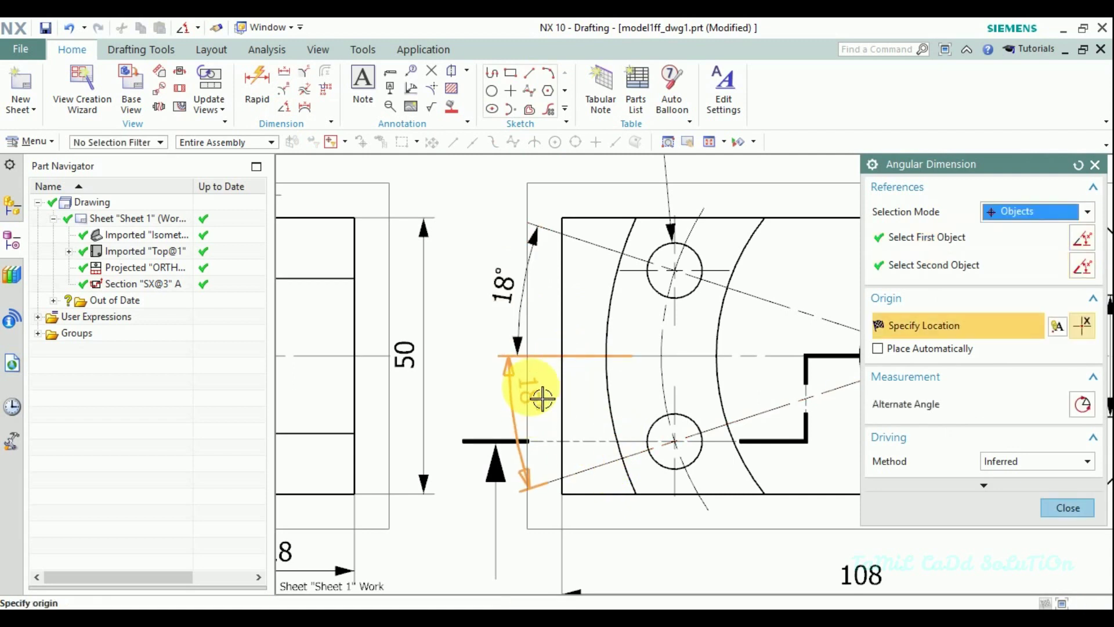
pyautogui.click(550, 426)
pyautogui.press('Escape')
pyautogui.moveTo(527, 336); pyautogui.dragTo(476, 269, button='middle')
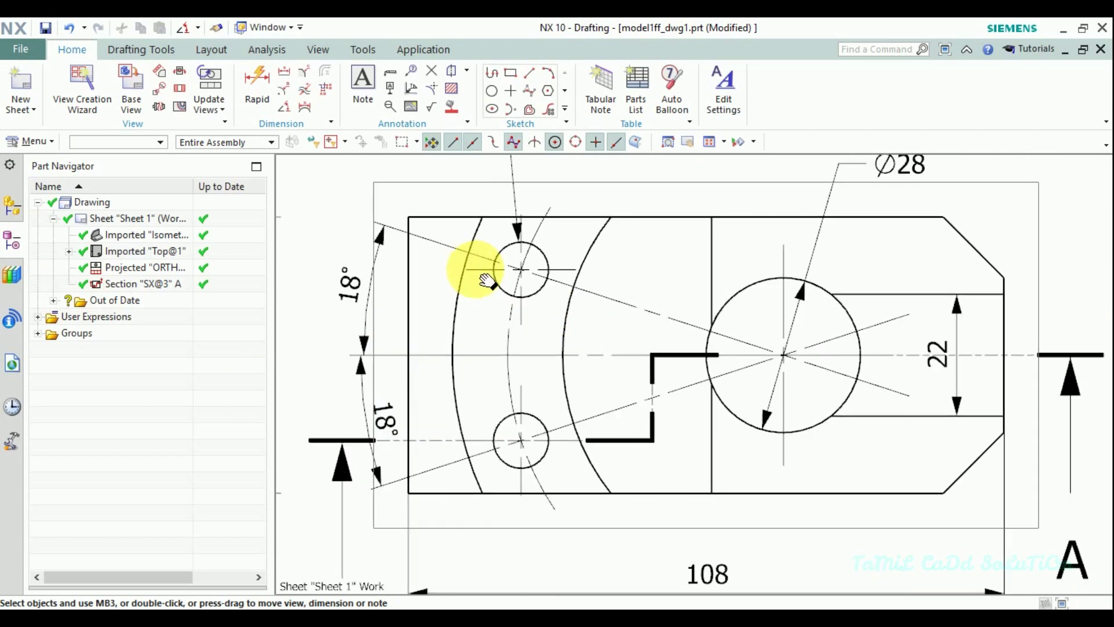
pyautogui.scroll(-2, 409, 260)
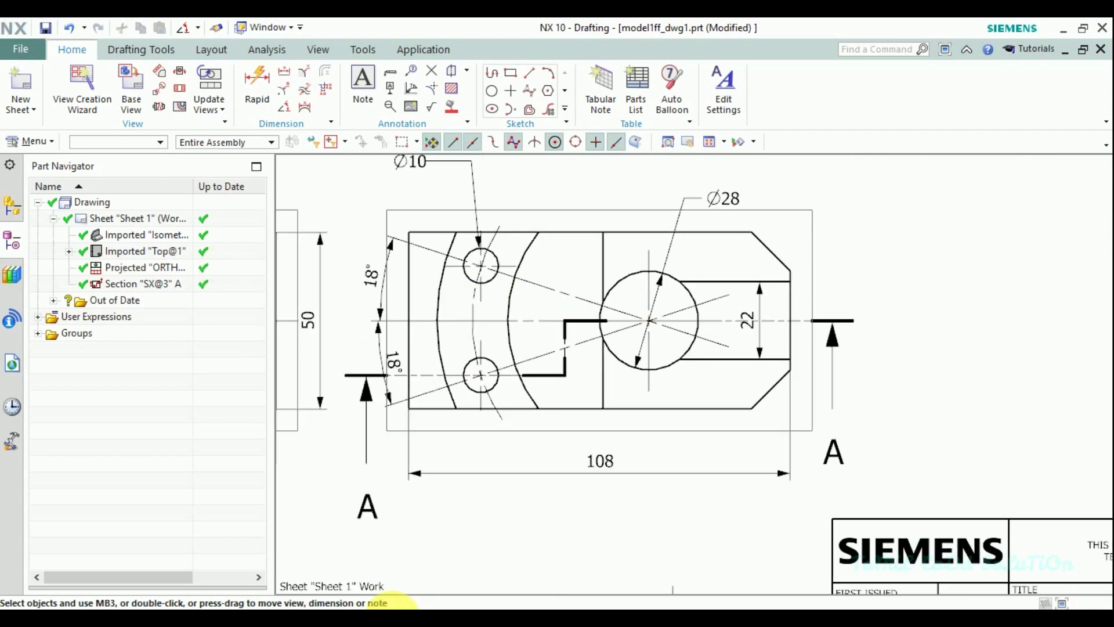
pyautogui.click(394, 606)
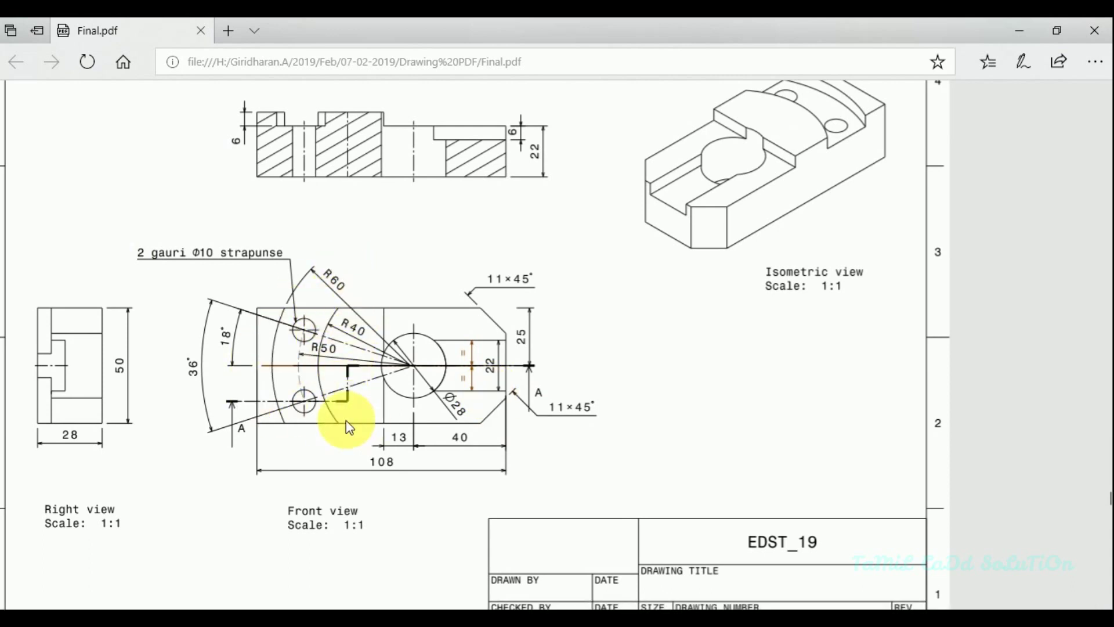
# - Minimize the Final.pdf reference in Edge to get back to the NX sheet
pyautogui.click(1010, 40)
pyautogui.scroll(2, 656, 346)
# - Place radial dimensions R50, R40 and R60 on the three arcs around the Ø28 circle
pyautogui.scroll(2, 580, 331)
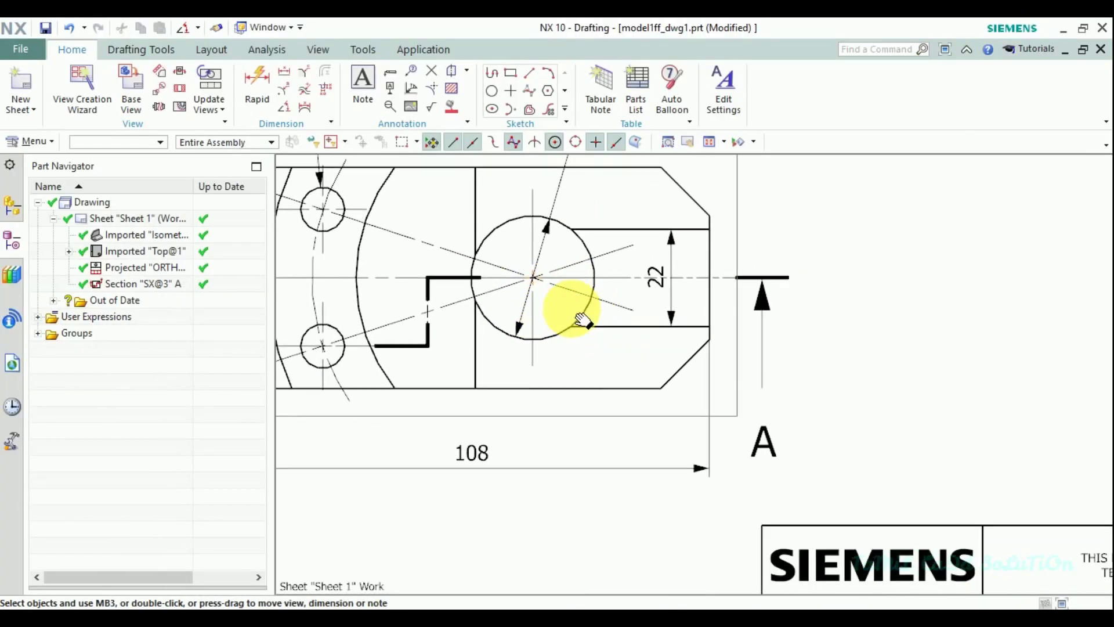
pyautogui.scroll(2, 551, 313)
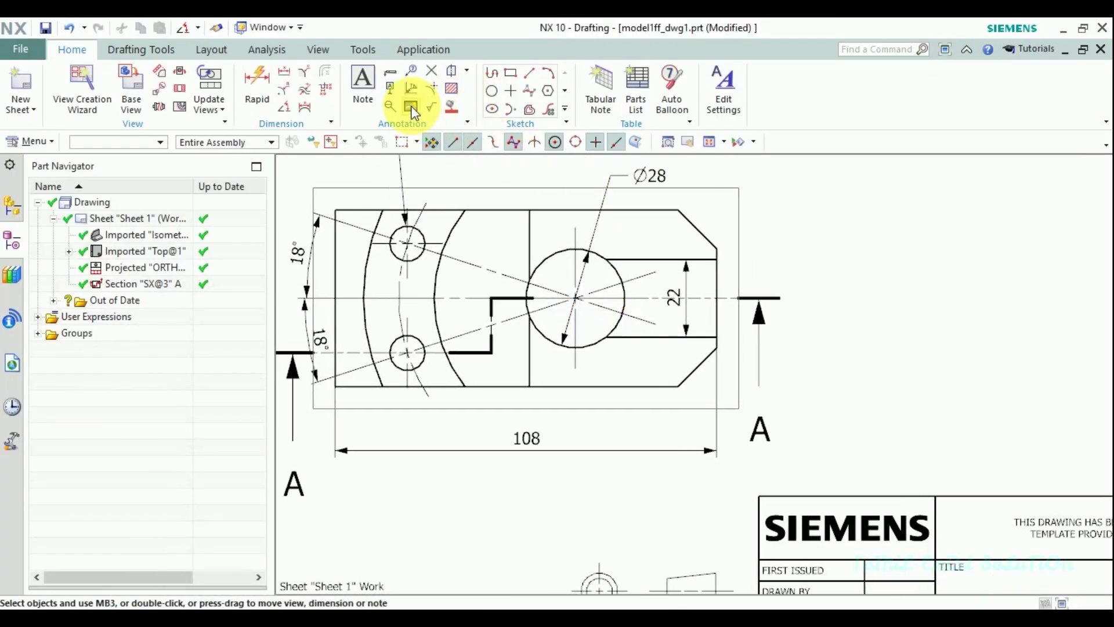
pyautogui.click(286, 93)
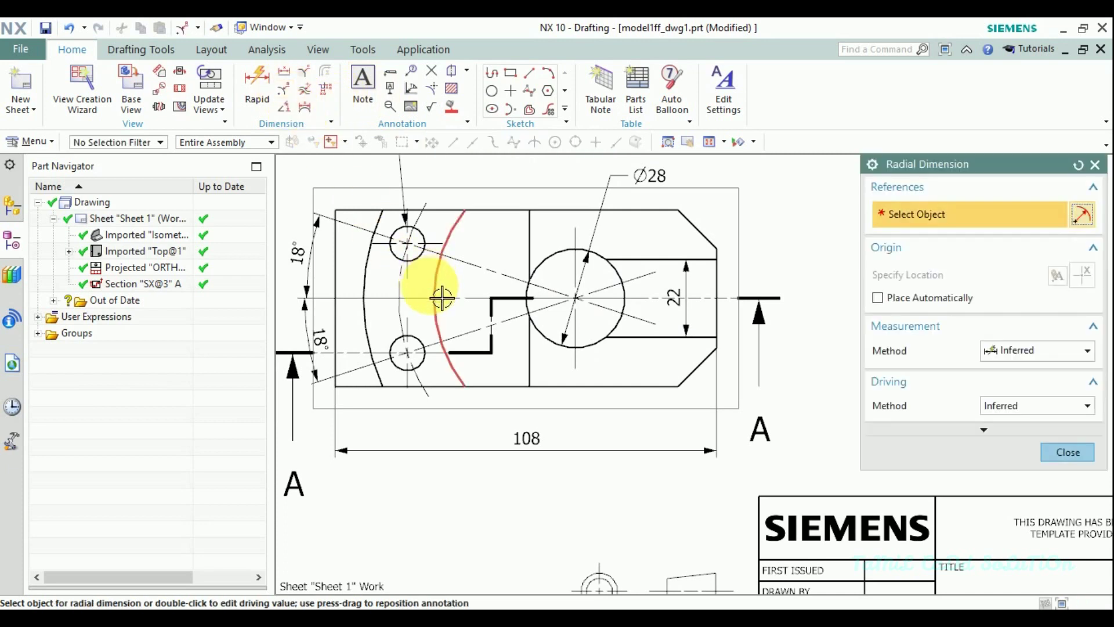
pyautogui.click(419, 257)
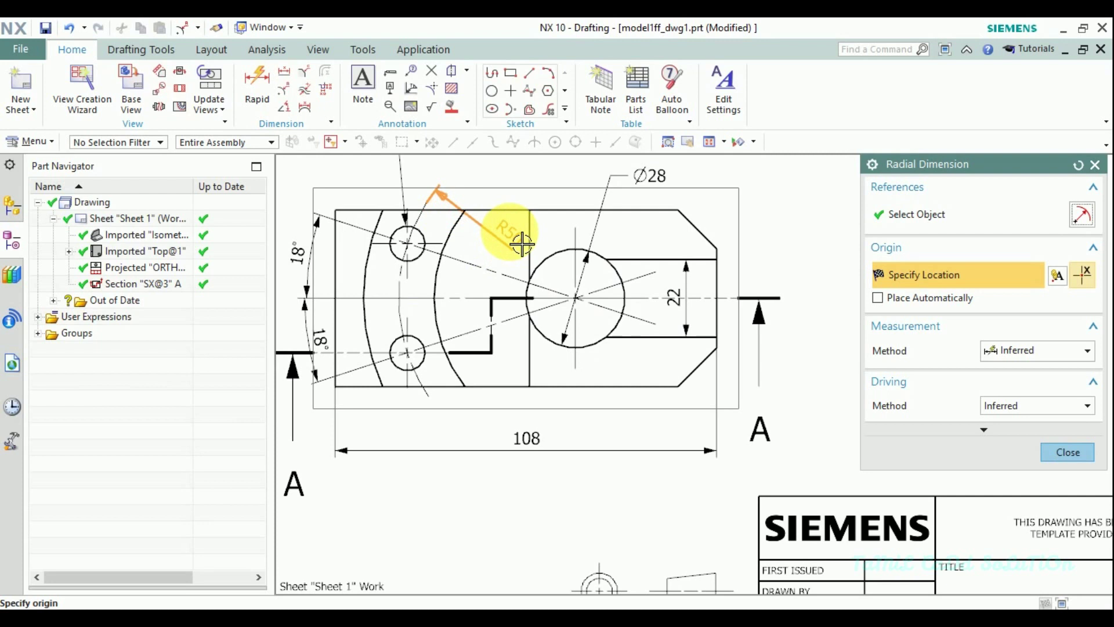
pyautogui.click(511, 235)
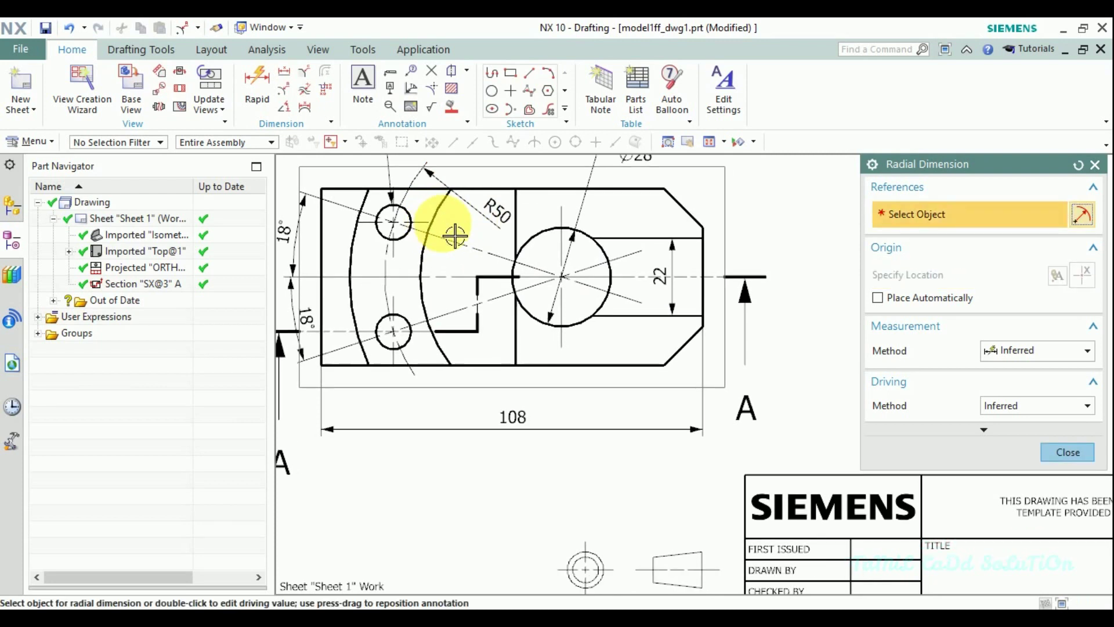
pyautogui.click(455, 224)
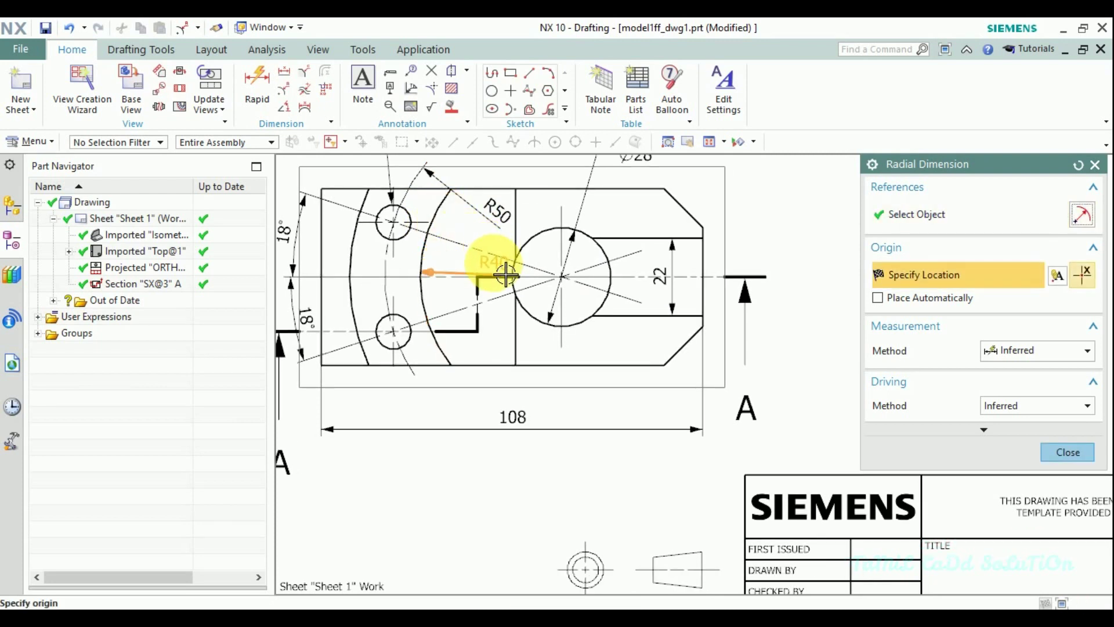
pyautogui.click(502, 262)
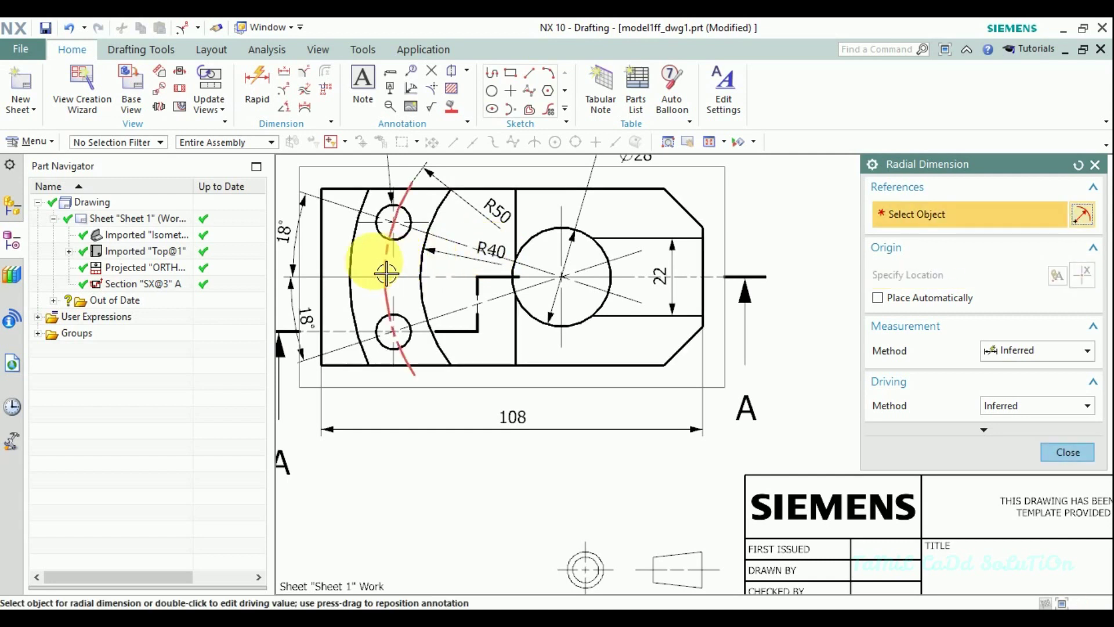
pyautogui.click(473, 190)
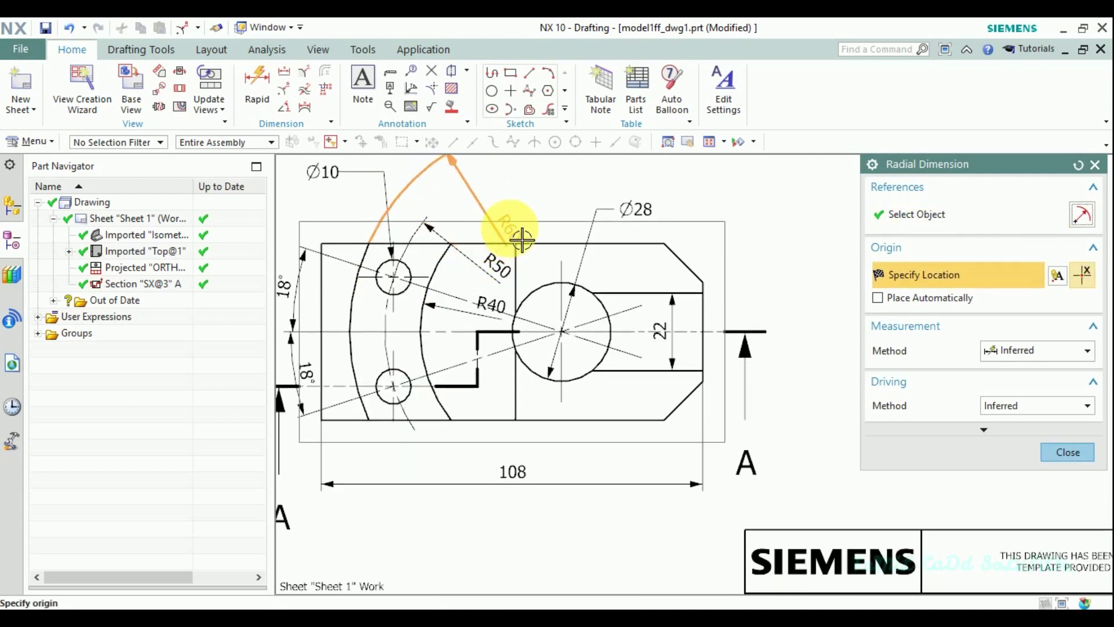
pyautogui.click(509, 241)
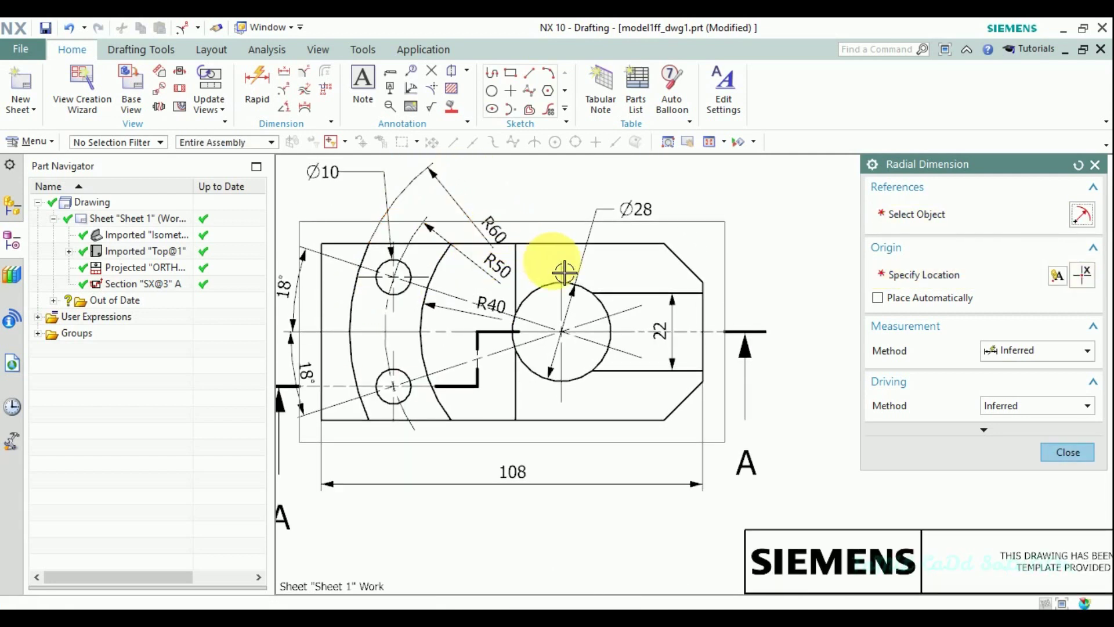
pyautogui.middleClick(517, 248)
# - Recentre the front view, compare it with the reference PDF, and open R60 for editing
pyautogui.moveTo(535, 261)
pyautogui.keyDown('shift'); pyautogui.mouseDown(button='middle')
pyautogui.moveTo(631, 319)
pyautogui.moveTo(644, 341)
pyautogui.mouseUp(button='middle'); pyautogui.keyUp('shift')
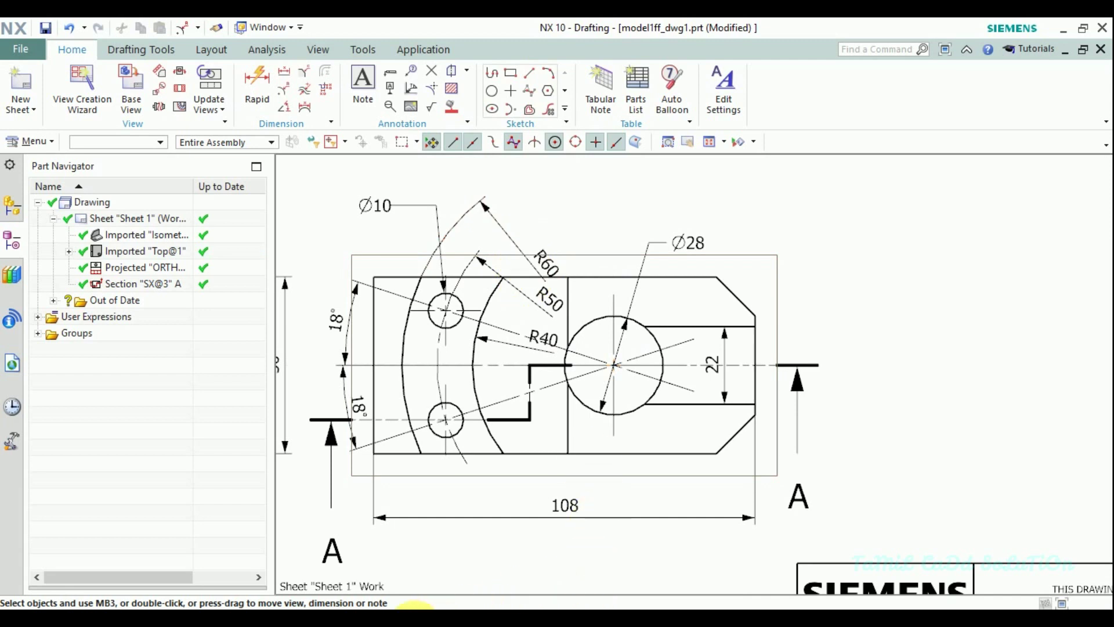
pyautogui.click(395, 608)
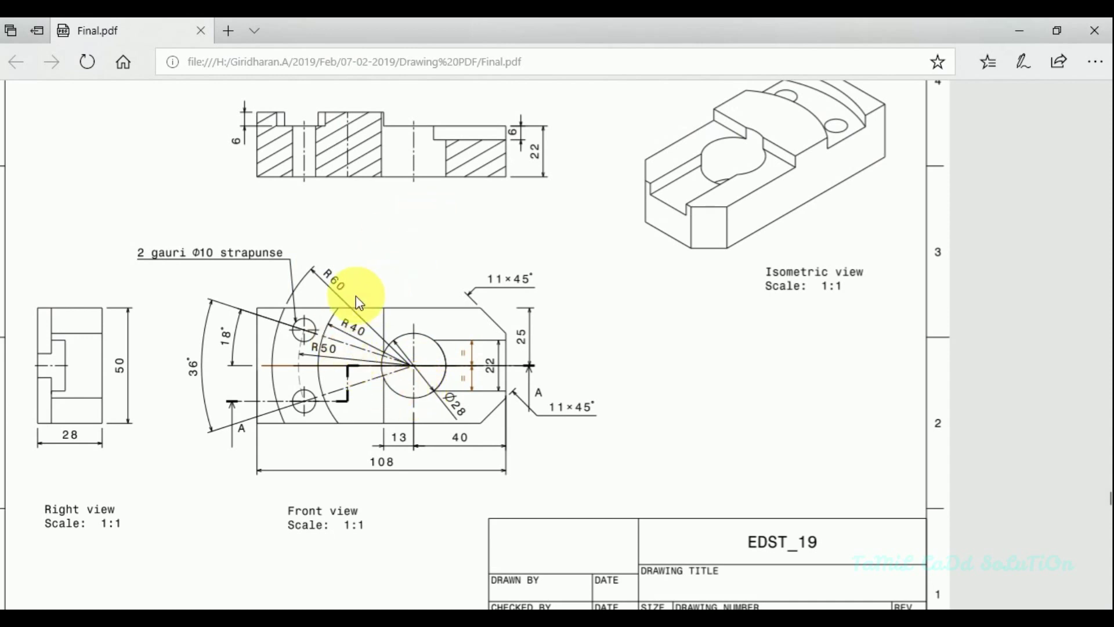
pyautogui.click(1019, 31)
pyautogui.doubleClick(502, 251)
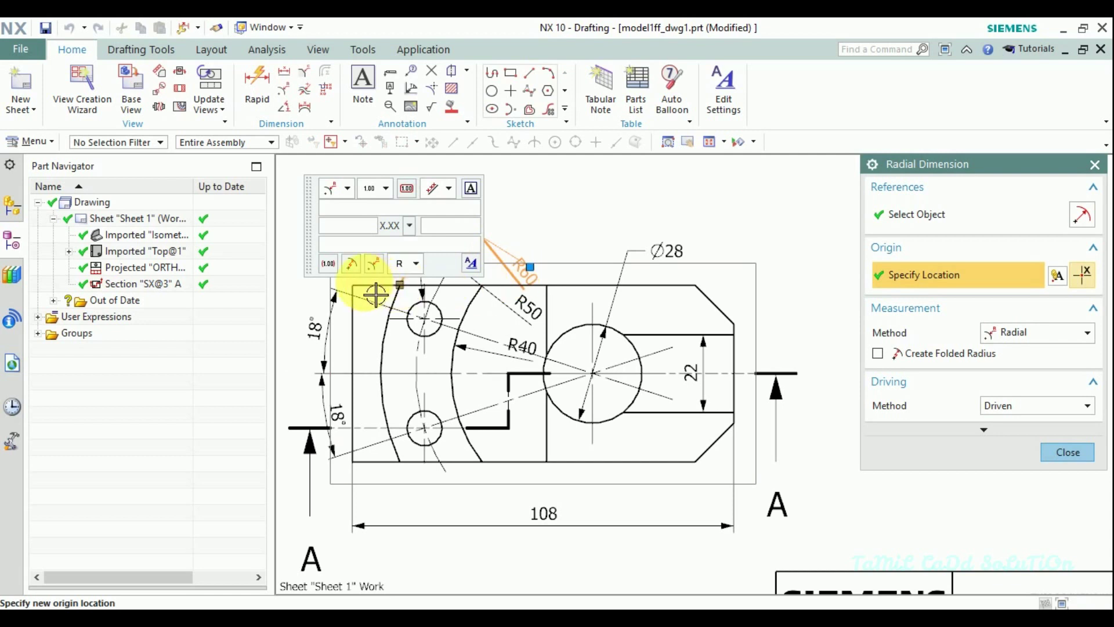
# - Make R60 a folded radius centred on the Ø28 hole, folding near the small holes
pyautogui.click(351, 268)
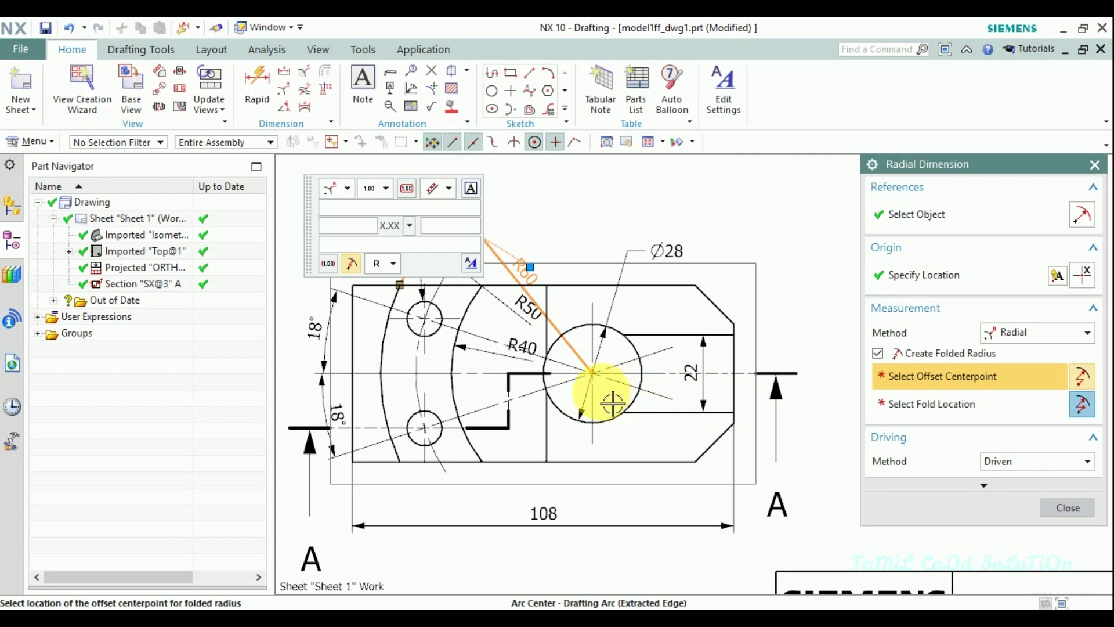
pyautogui.click(603, 387)
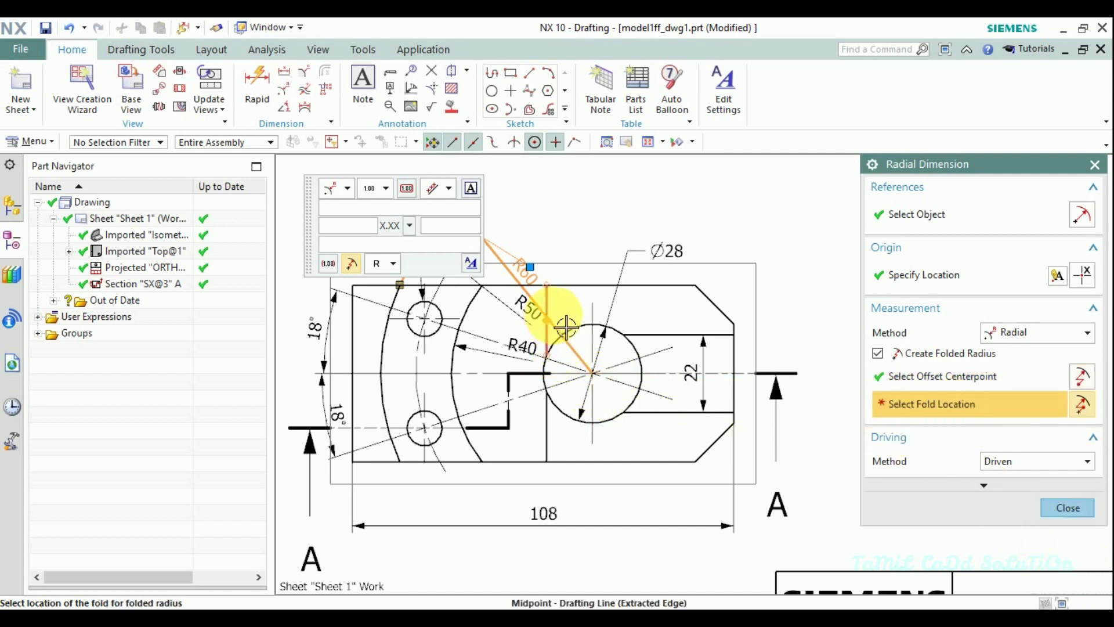
pyautogui.keyDown('shift'); pyautogui.moveTo(567, 316); pyautogui.dragTo(740, 315, button='middle'); pyautogui.keyUp('shift')
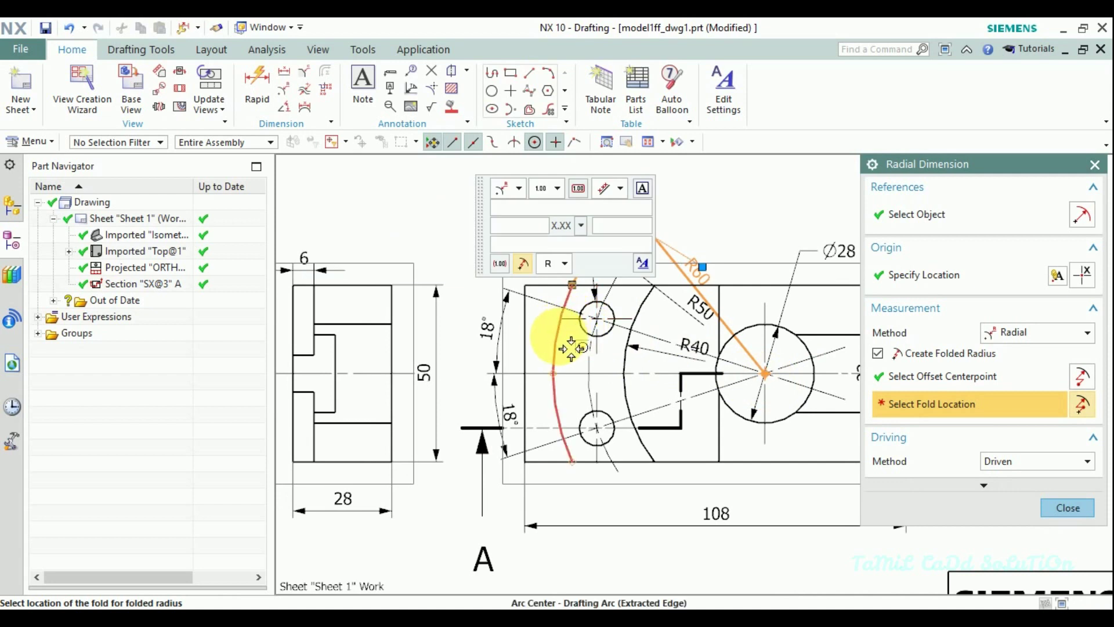
pyautogui.click(578, 332)
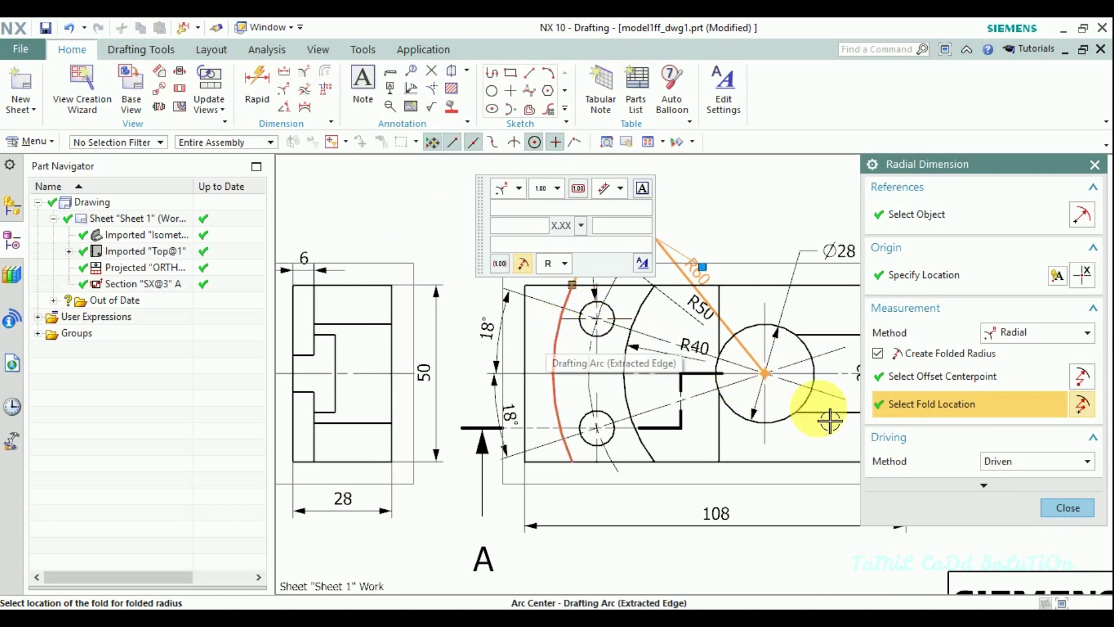
pyautogui.click(1055, 508)
pyautogui.scroll(-1, 747, 418)
pyautogui.scroll(-1, 701, 322)
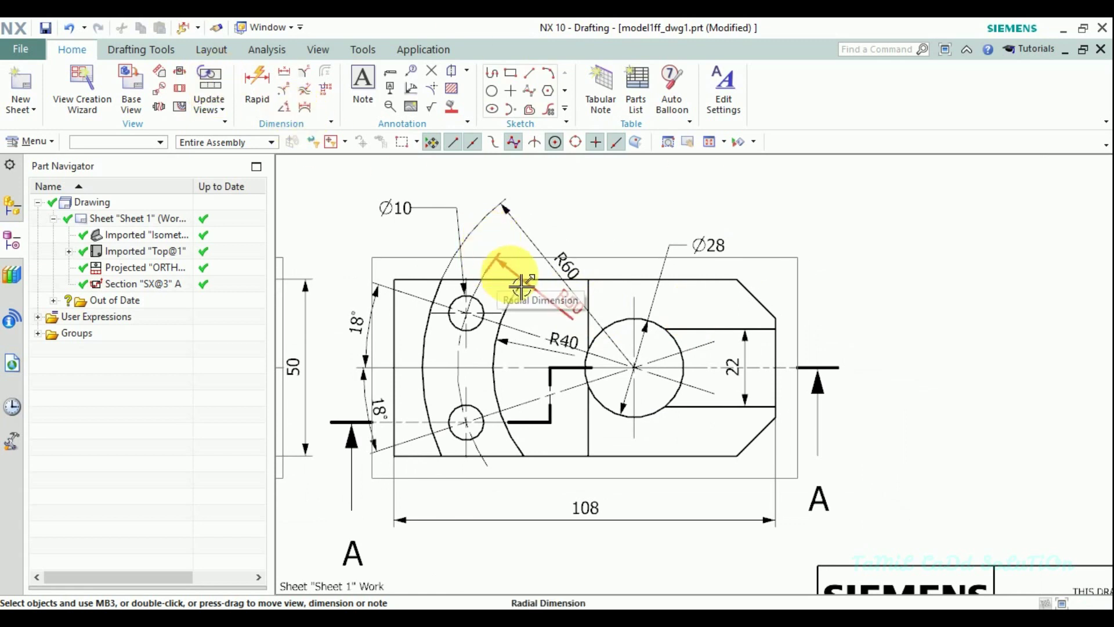
# - Make R50 a folded radius centred on the Ø28 hole, with its fold location set
pyautogui.doubleClick(522, 286)
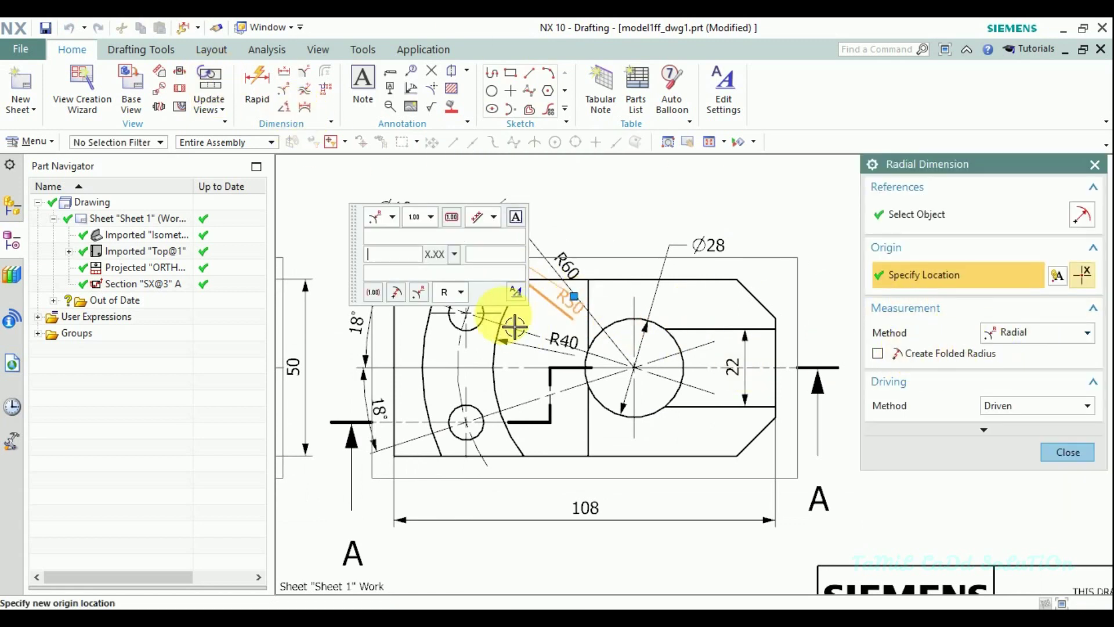
pyautogui.click(878, 353)
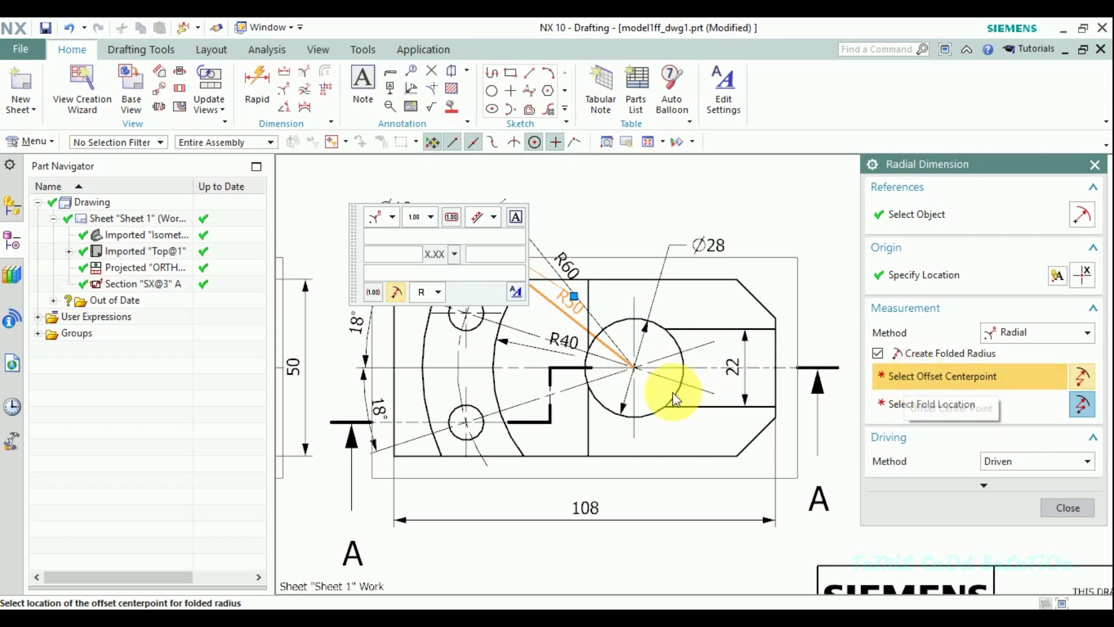
pyautogui.click(634, 367)
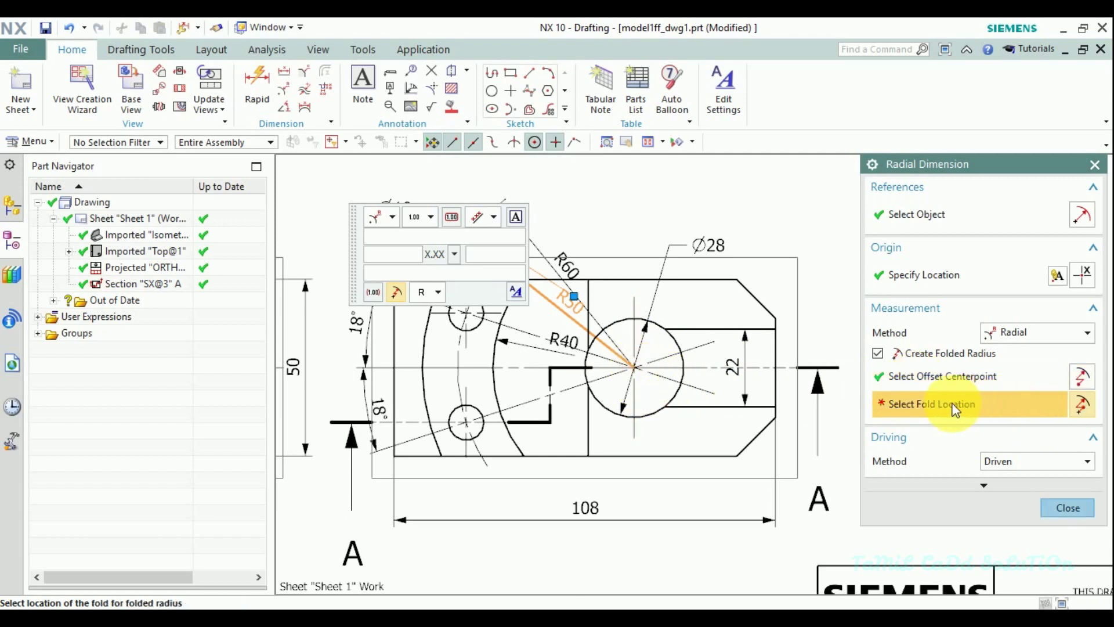
pyautogui.moveTo(542, 363); pyautogui.dragTo(616, 386, button='middle')
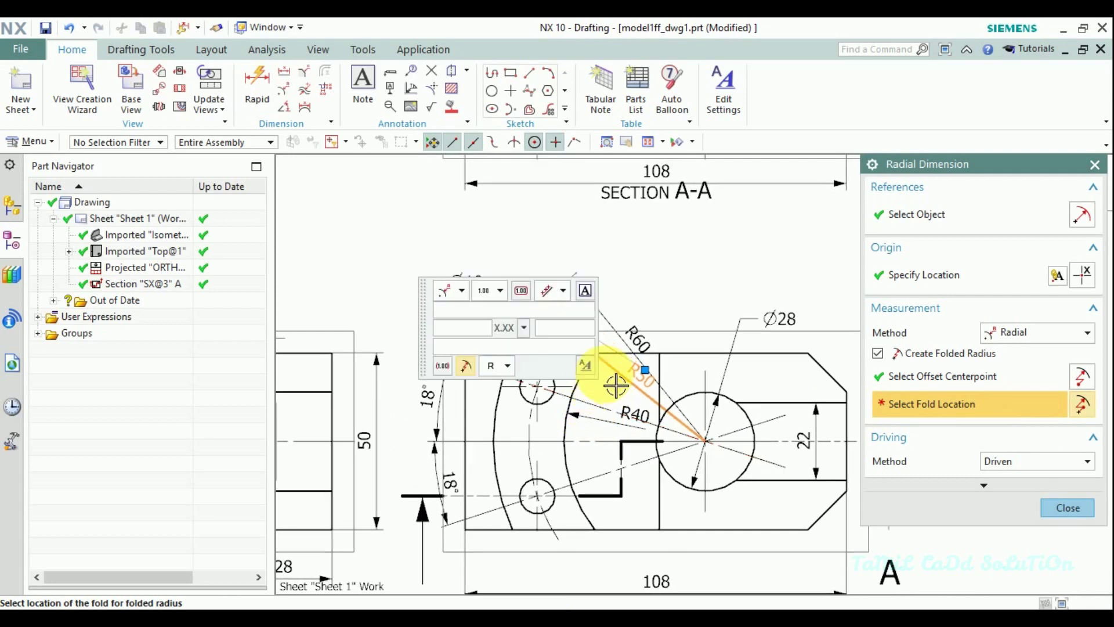
pyautogui.moveTo(644, 317); pyautogui.dragTo(779, 219, button='middle')
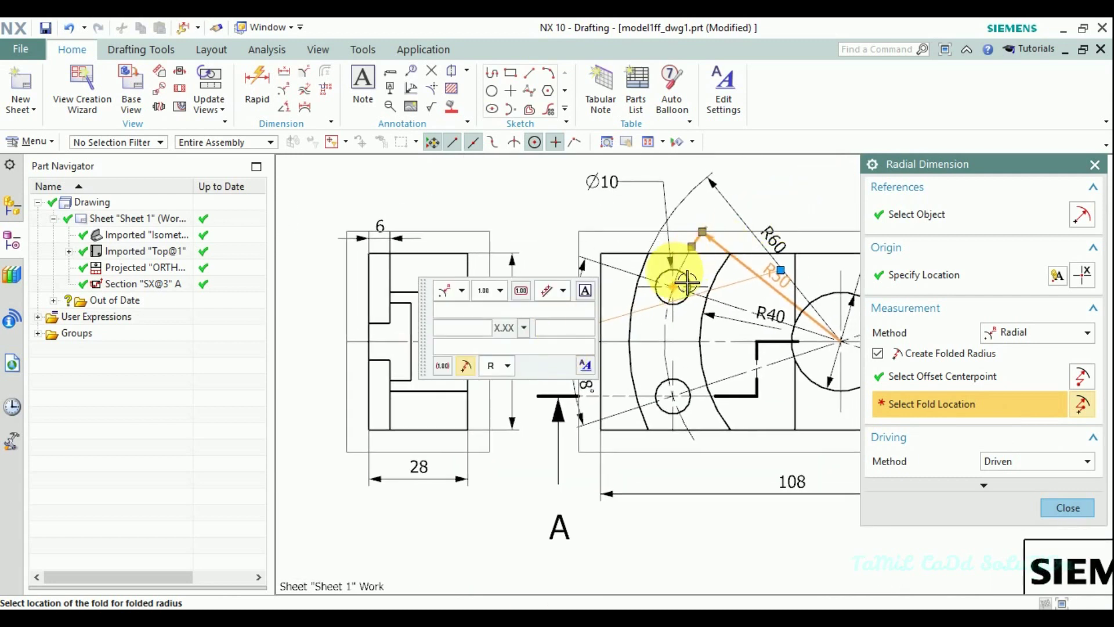
pyautogui.click(675, 370)
pyautogui.click(1073, 518)
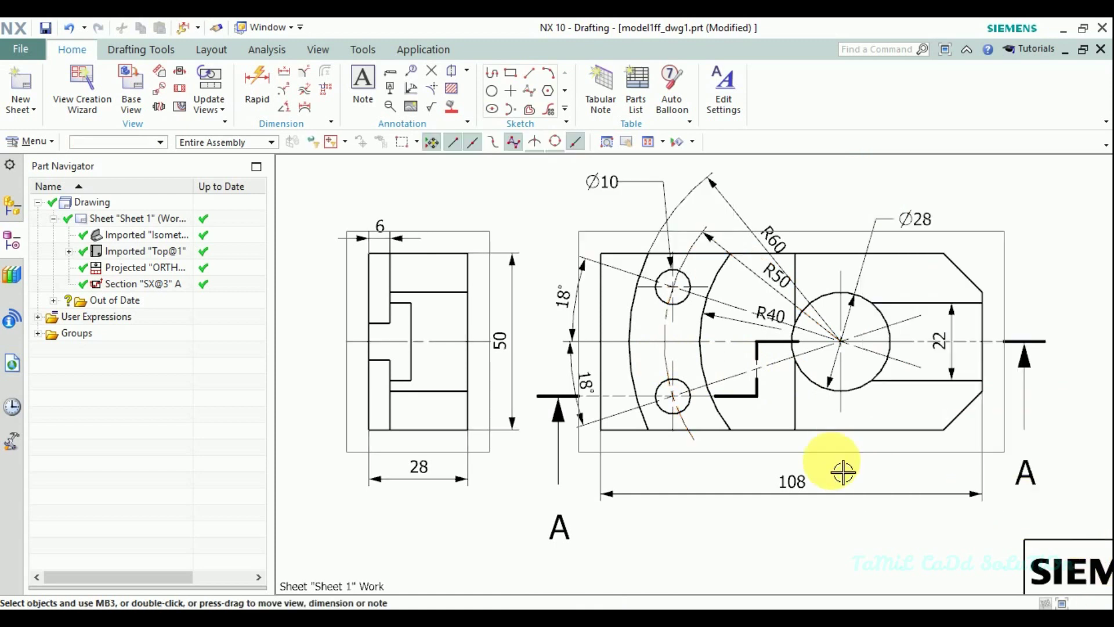
# - Make R40 a folded radius centred on the Ø28 hole as well
pyautogui.scroll(2, 659, 428)
pyautogui.scroll(2, 648, 288)
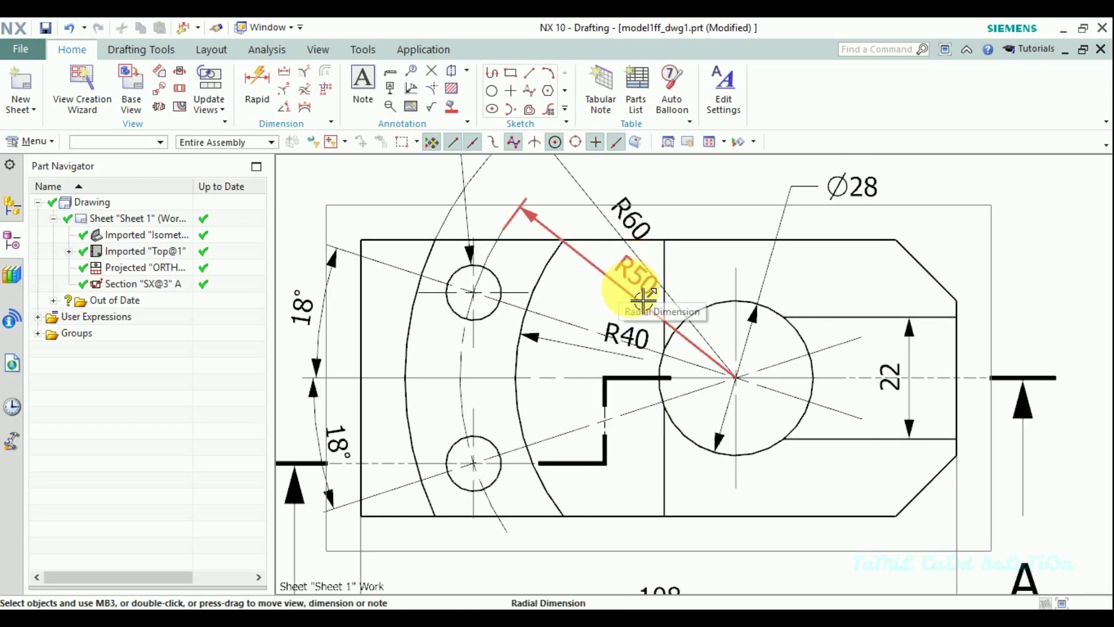
pyautogui.keyDown('shift'); pyautogui.moveTo(644, 300); pyautogui.dragTo(590, 279, button='middle'); pyautogui.keyUp('shift')
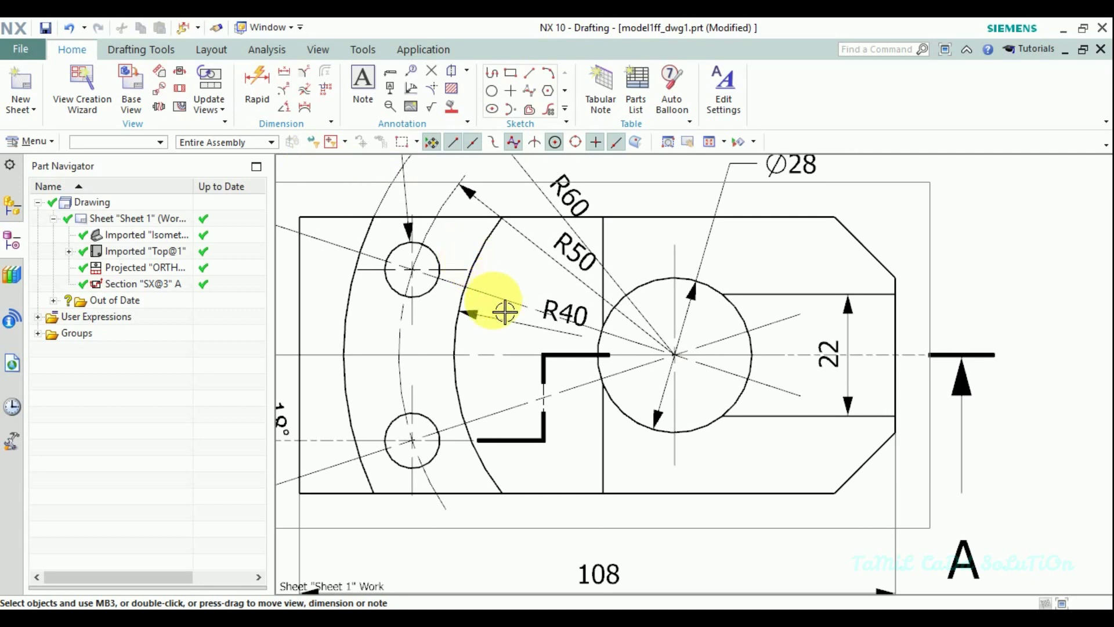
pyautogui.doubleClick(499, 316)
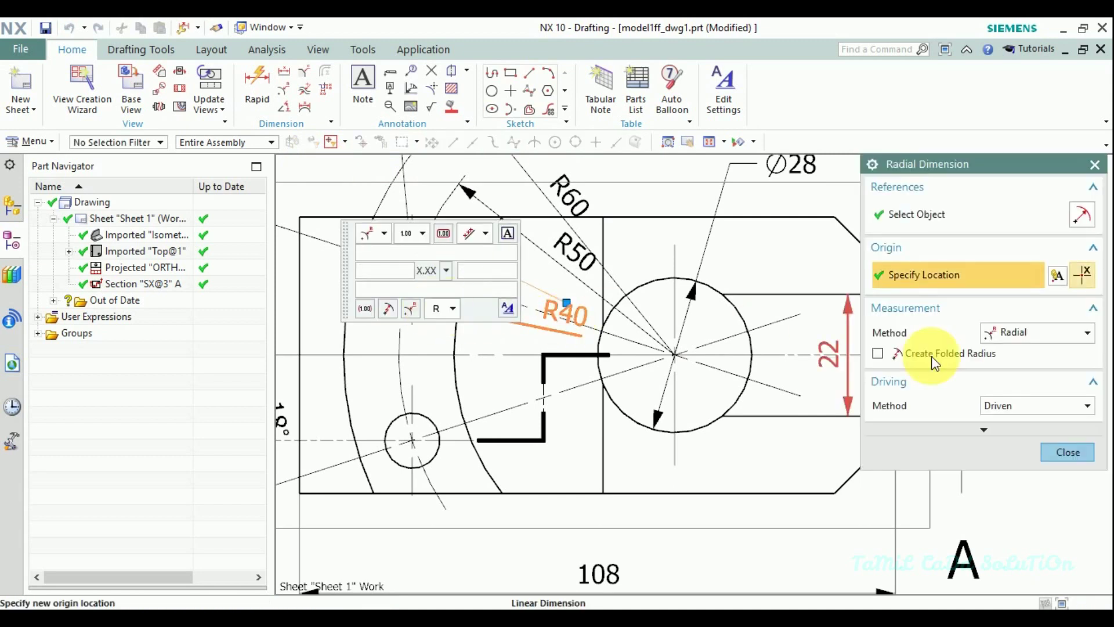
pyautogui.click(878, 354)
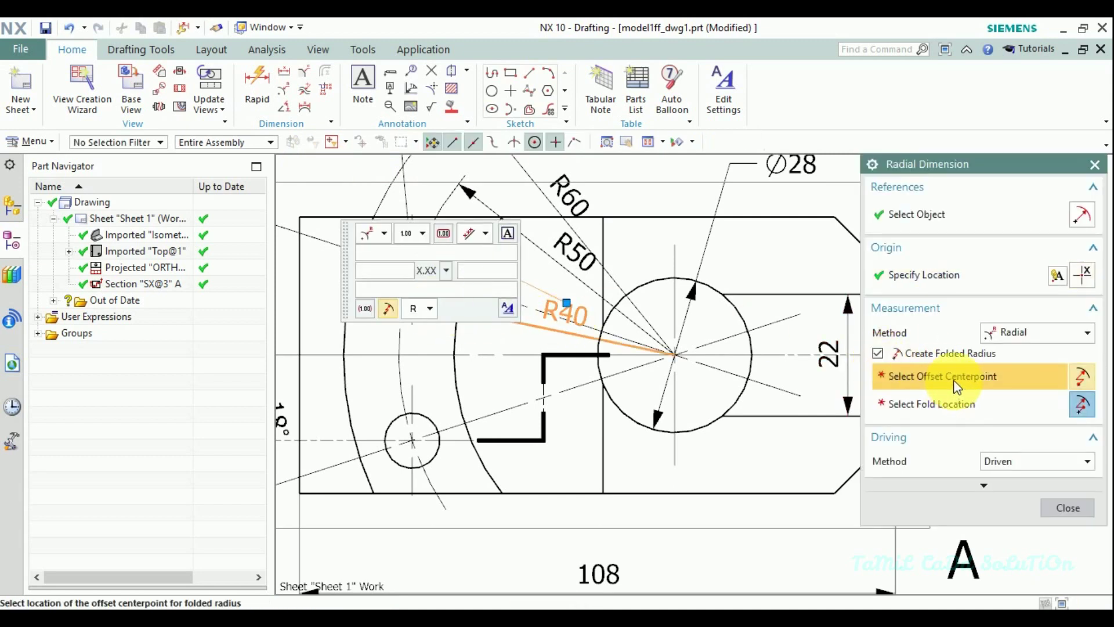
pyautogui.click(686, 375)
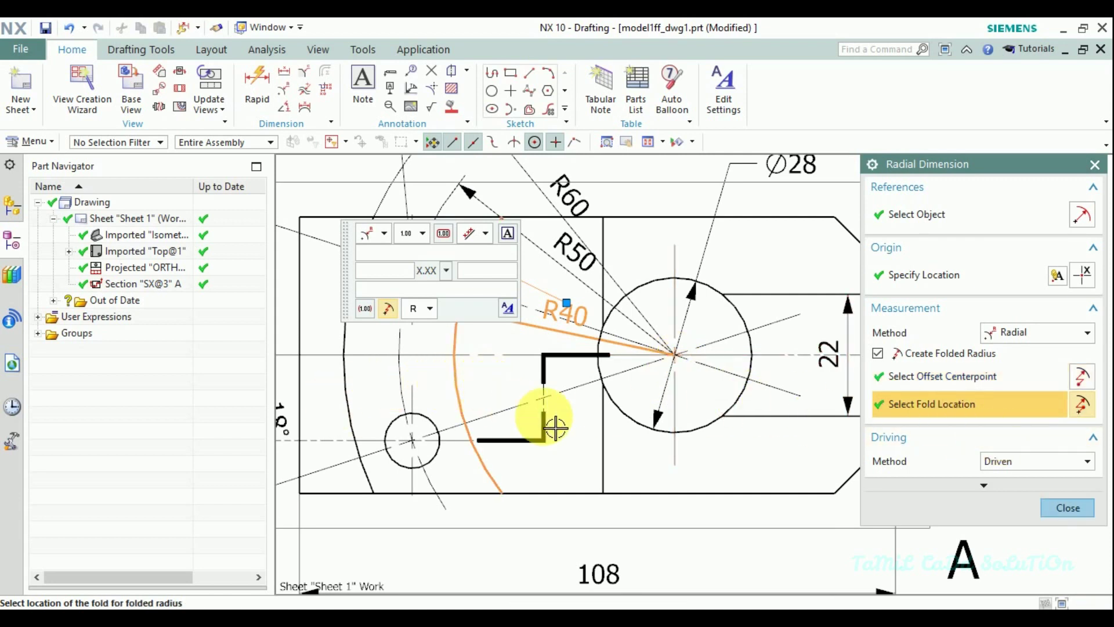
pyautogui.keyDown('shift'); pyautogui.moveTo(550, 428); pyautogui.dragTo(567, 440, button='middle'); pyautogui.keyUp('shift')
pyautogui.click(1068, 507)
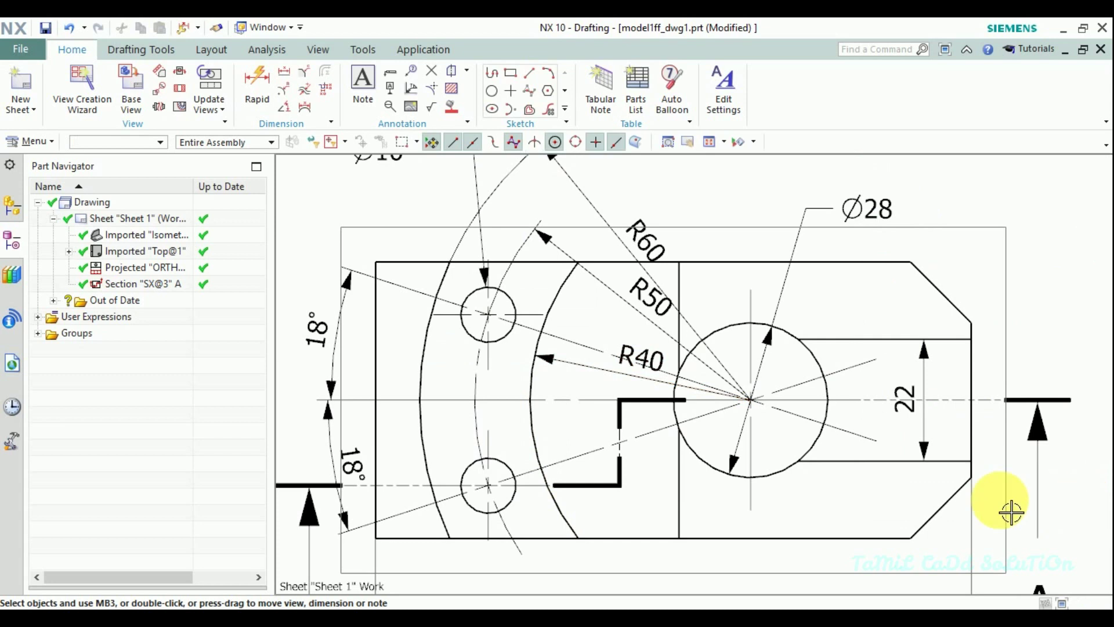
pyautogui.scroll(-3, 605, 348)
# - Dimension 13 from the inner vertical edge to the Ø28 hole centre below the part
pyautogui.moveTo(632, 331)
pyautogui.keyDown('shift'); pyautogui.mouseDown(button='middle')
pyautogui.moveTo(523, 278)
pyautogui.moveTo(553, 294)
pyautogui.mouseUp(button='middle'); pyautogui.keyUp('shift')
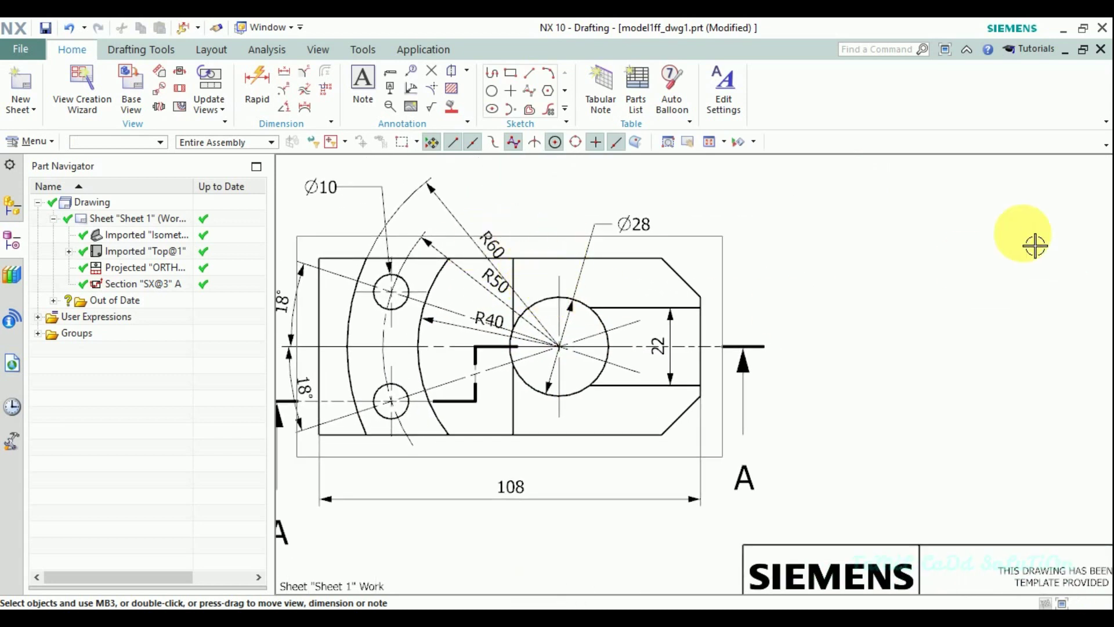
pyautogui.click(284, 71)
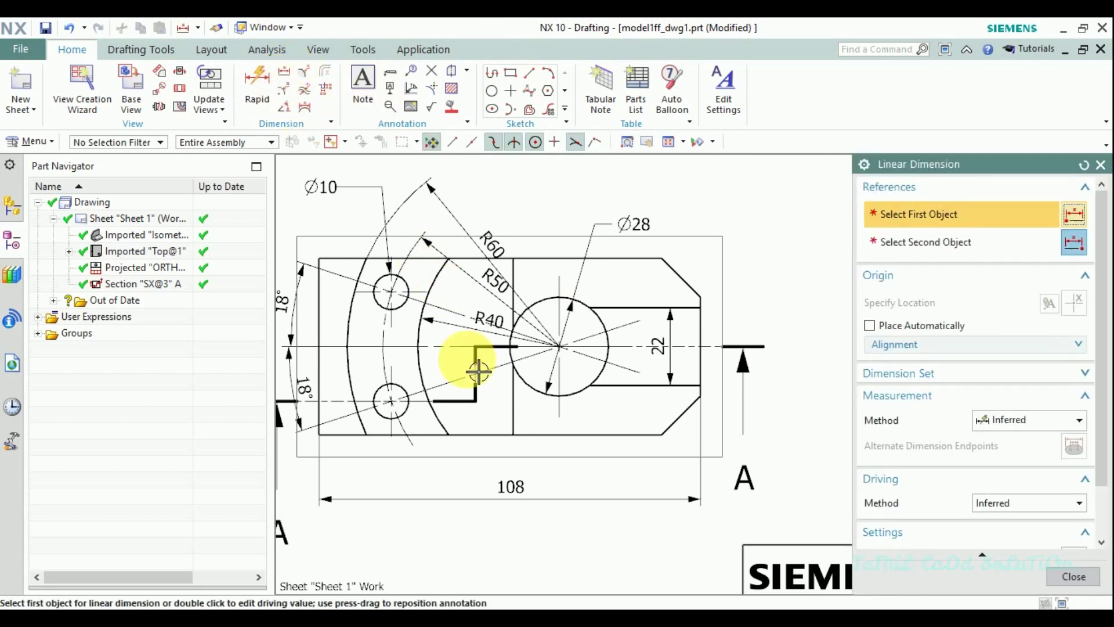
pyautogui.click(526, 428)
pyautogui.click(574, 418)
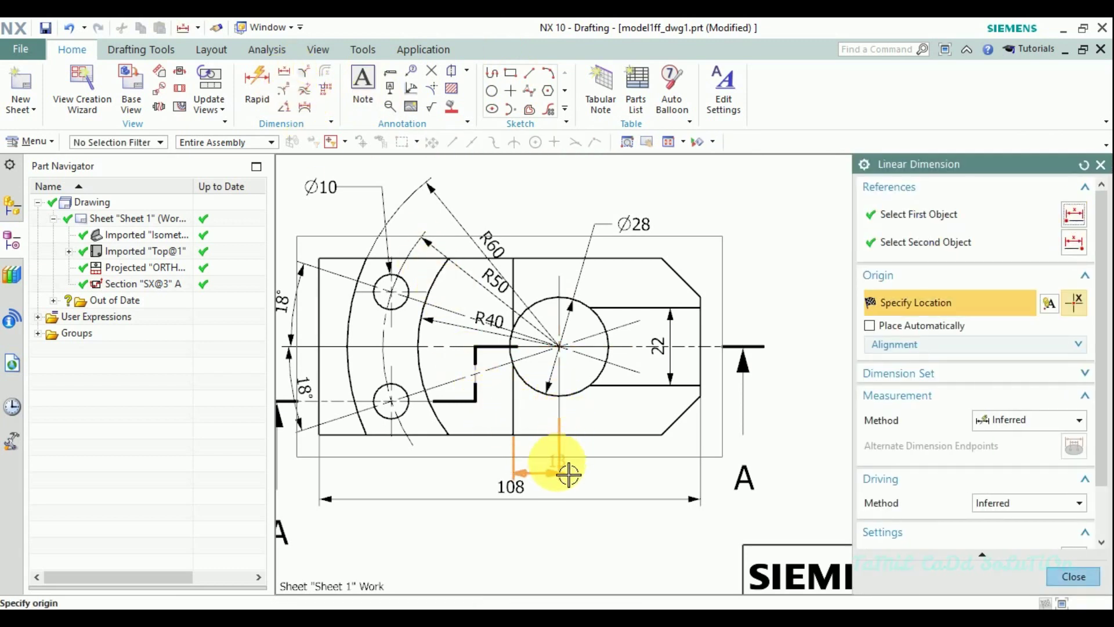
pyautogui.click(550, 476)
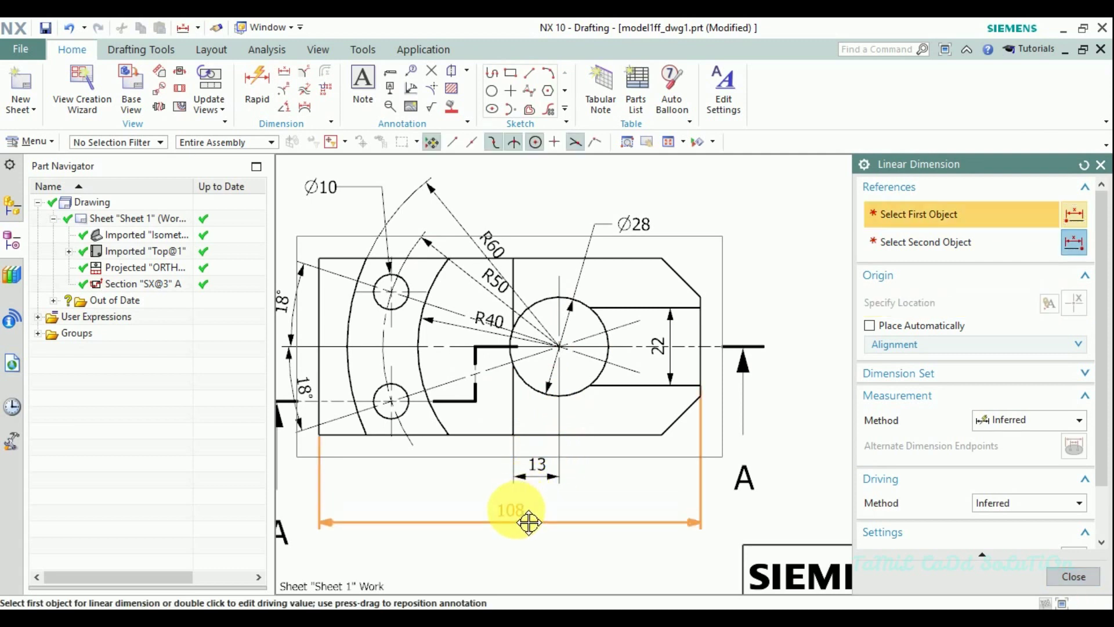
pyautogui.press('Escape')
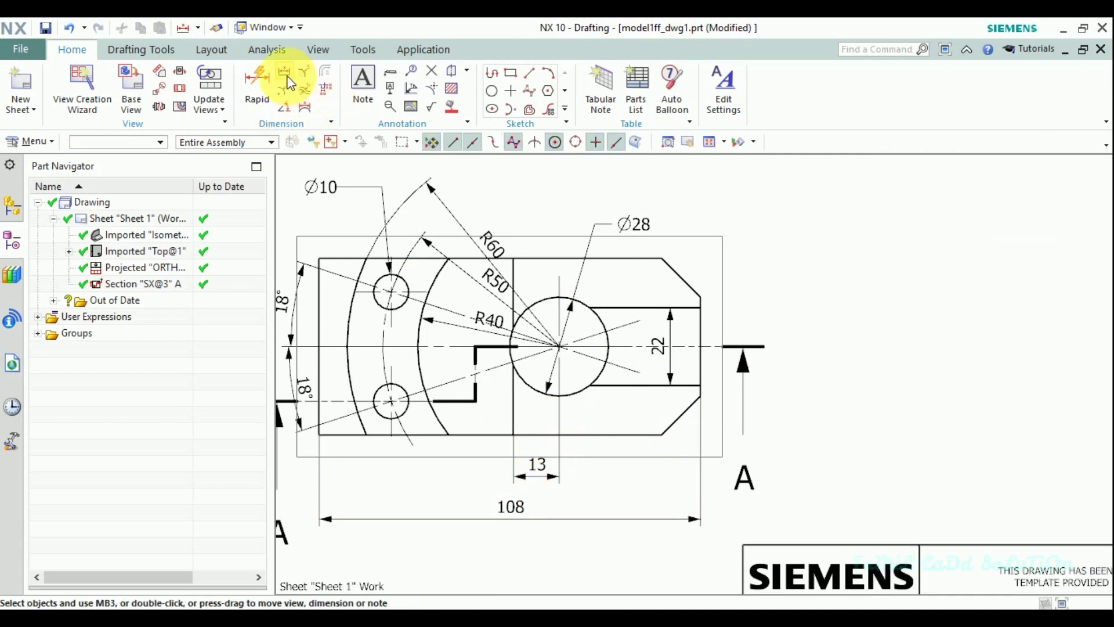
# - Add the horizontal 40 dimension from the Ø28 hole centre to the part's right end
pyautogui.click(564, 420)
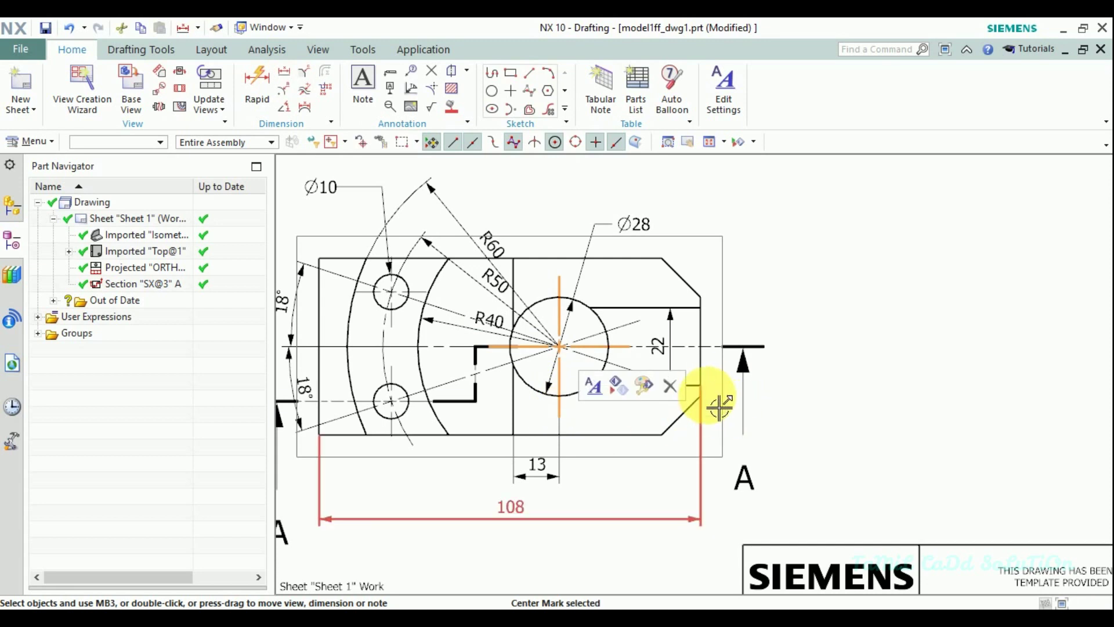
pyautogui.click(703, 377)
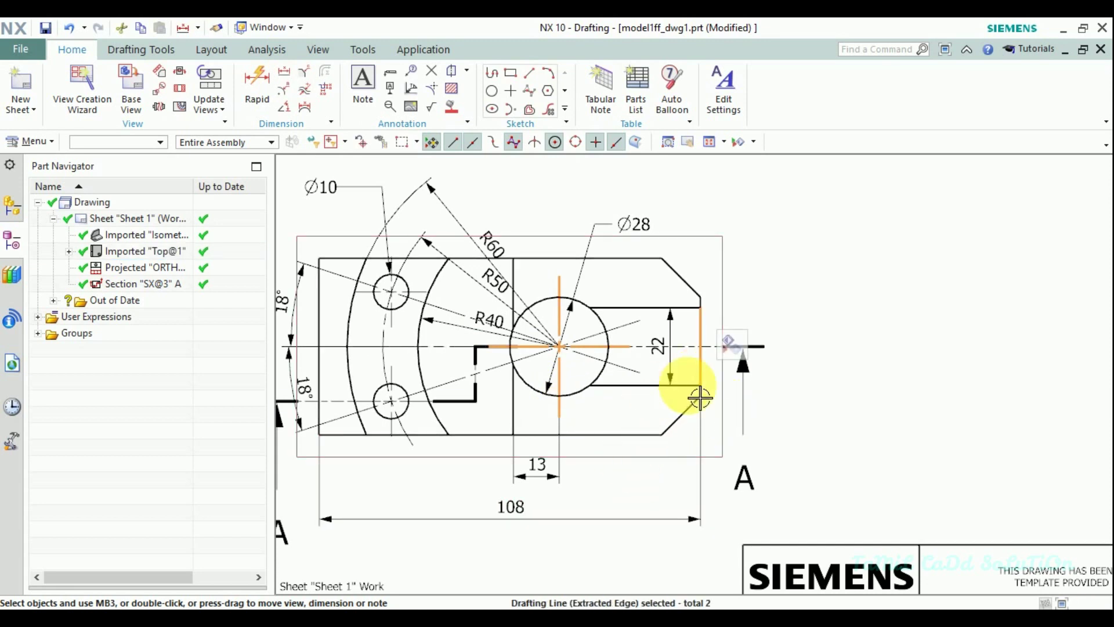
pyautogui.click(284, 71)
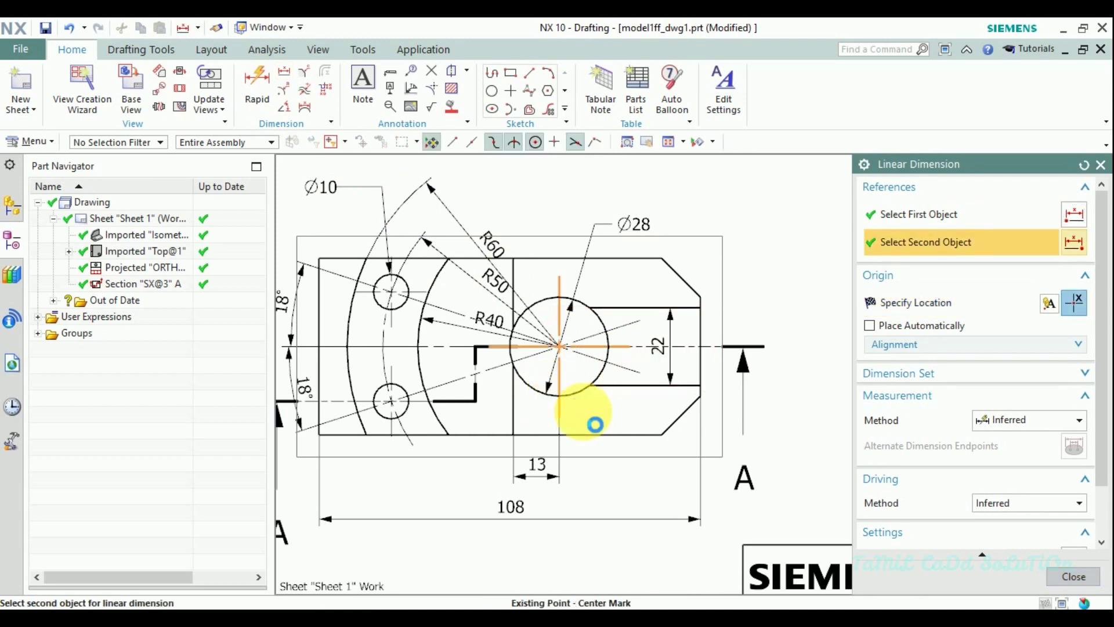
pyautogui.click(598, 423)
pyautogui.click(643, 481)
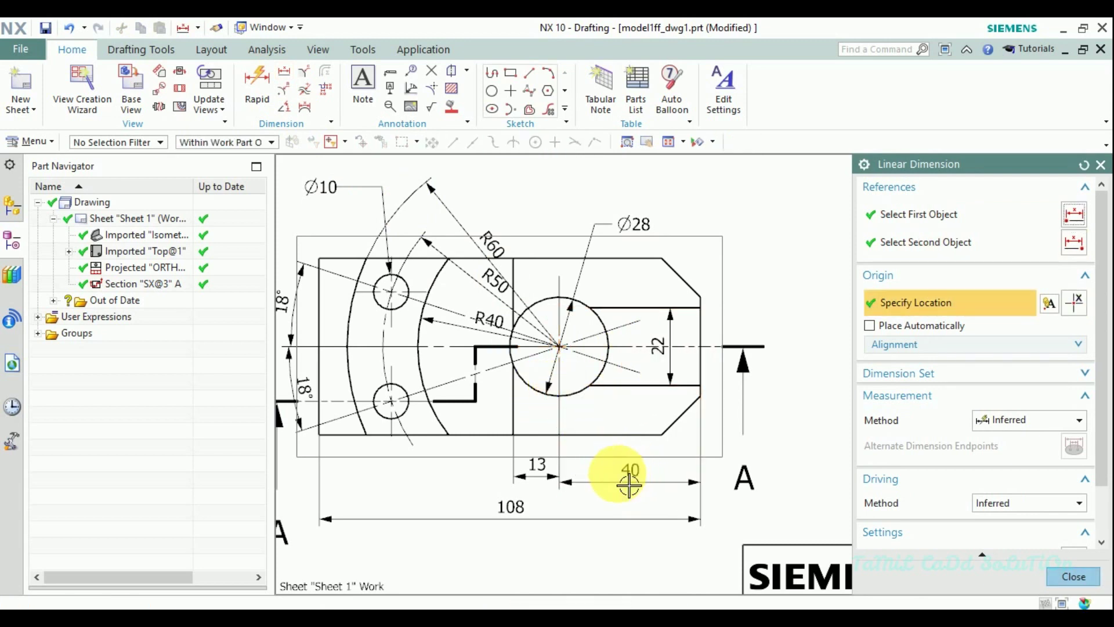
pyautogui.click(554, 481)
pyautogui.middleClick(719, 496)
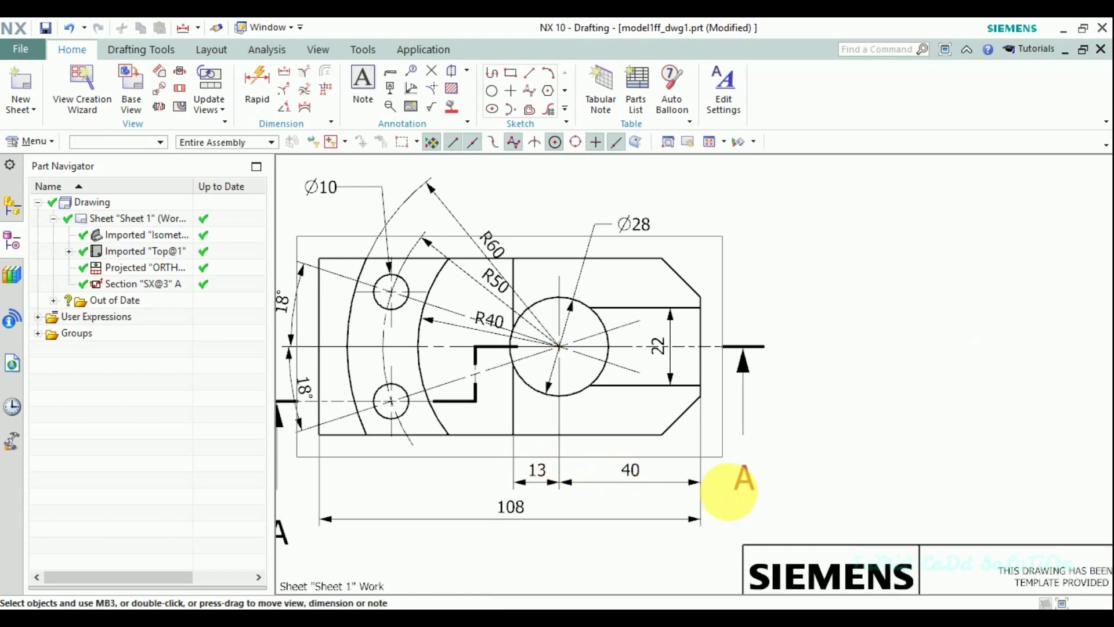
pyautogui.scroll(-2, 580, 470)
# - Add an 11 x 45° chamfer dimension to the front view's upper-right chamfer
pyautogui.scroll(-2, 572, 430)
pyautogui.scroll(2, 592, 412)
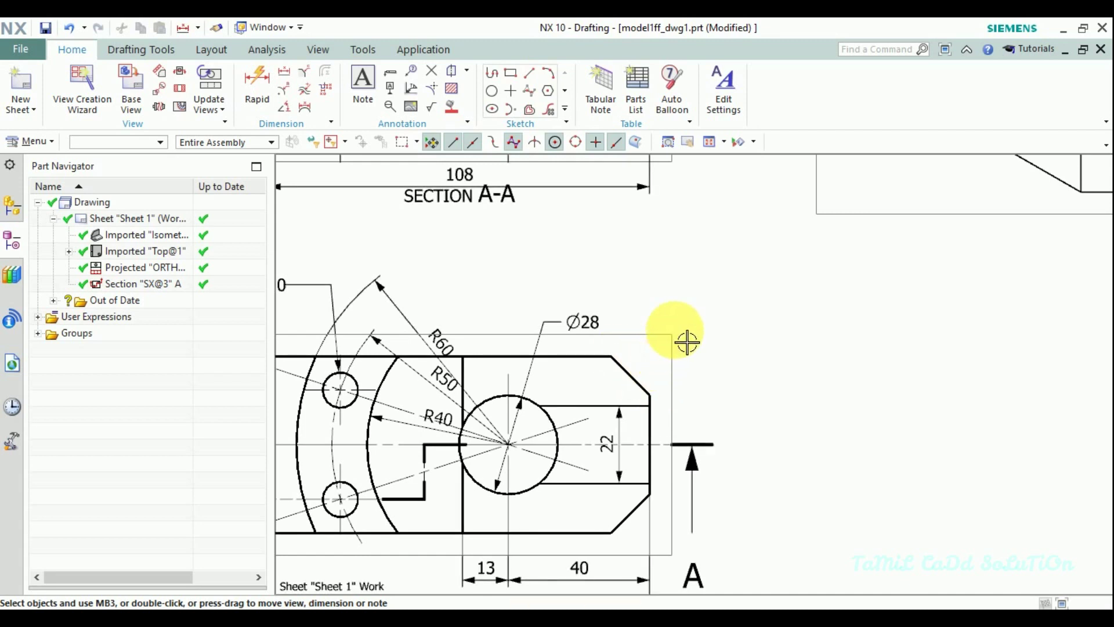
pyautogui.click(308, 67)
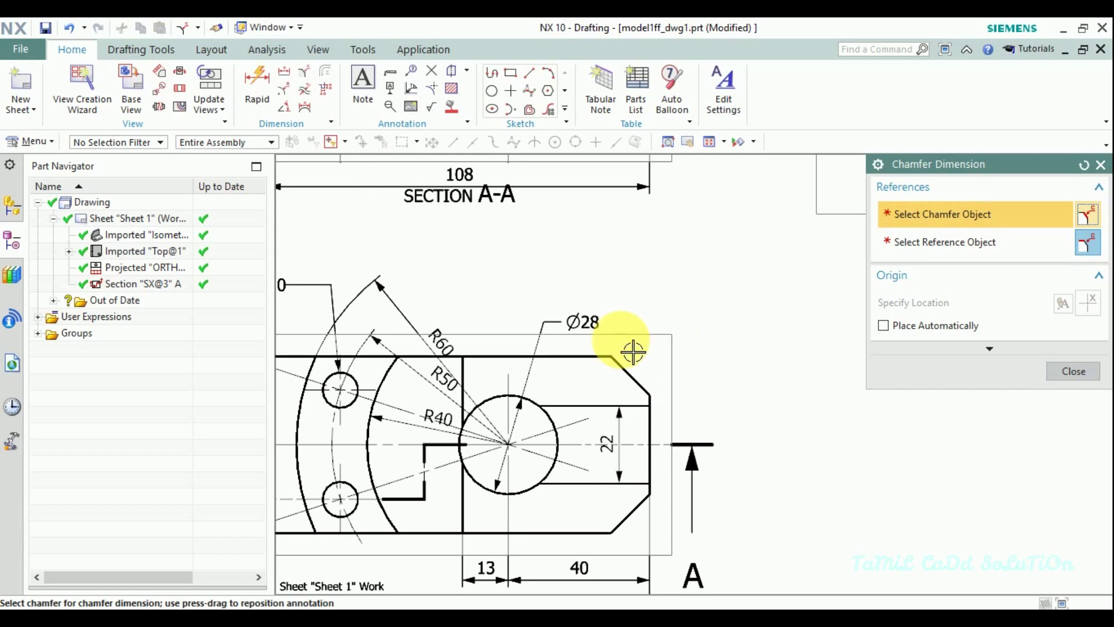
pyautogui.click(636, 378)
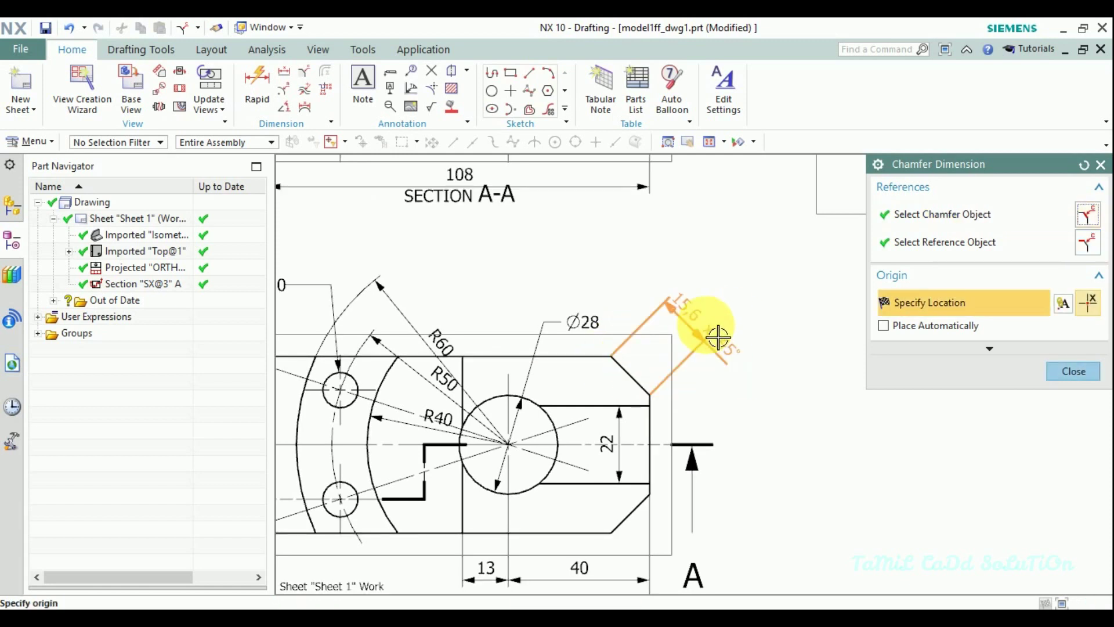
pyautogui.click(662, 286)
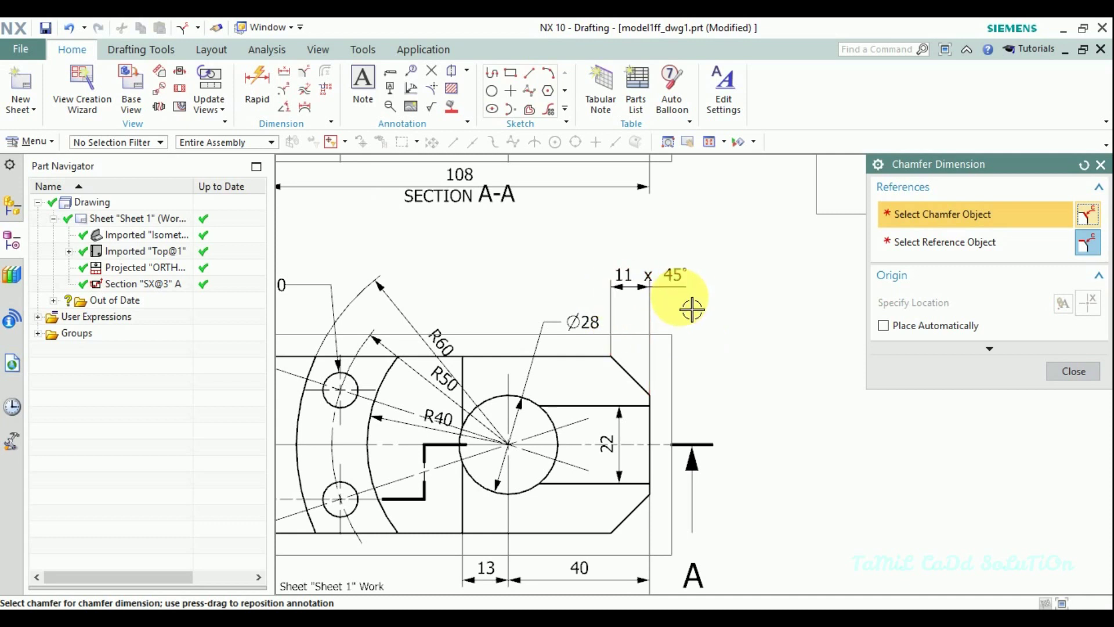
pyautogui.click(1074, 371)
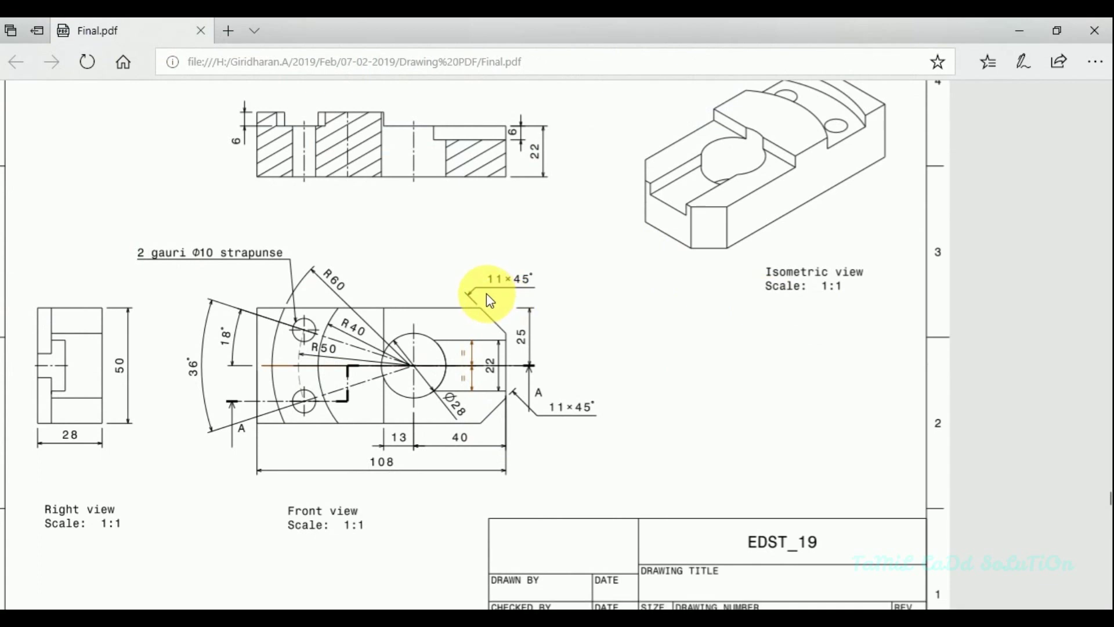
pyautogui.click(1020, 30)
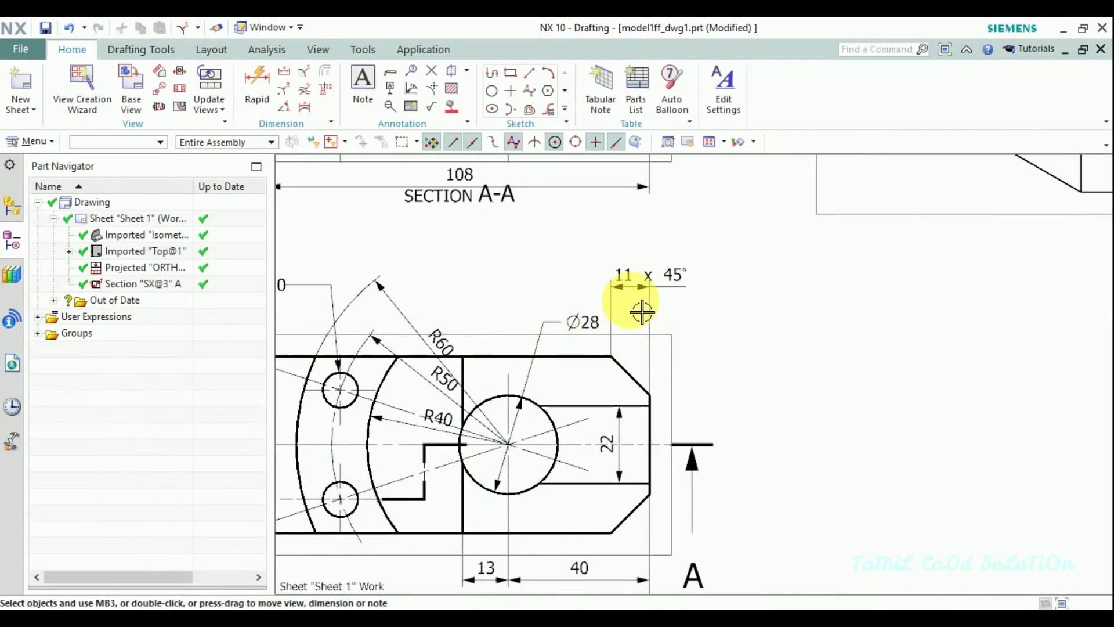
# - Set the 11 x 45° callout's leader perpendicular to the chamfer and move its text beside Ø28
pyautogui.doubleClick(644, 291)
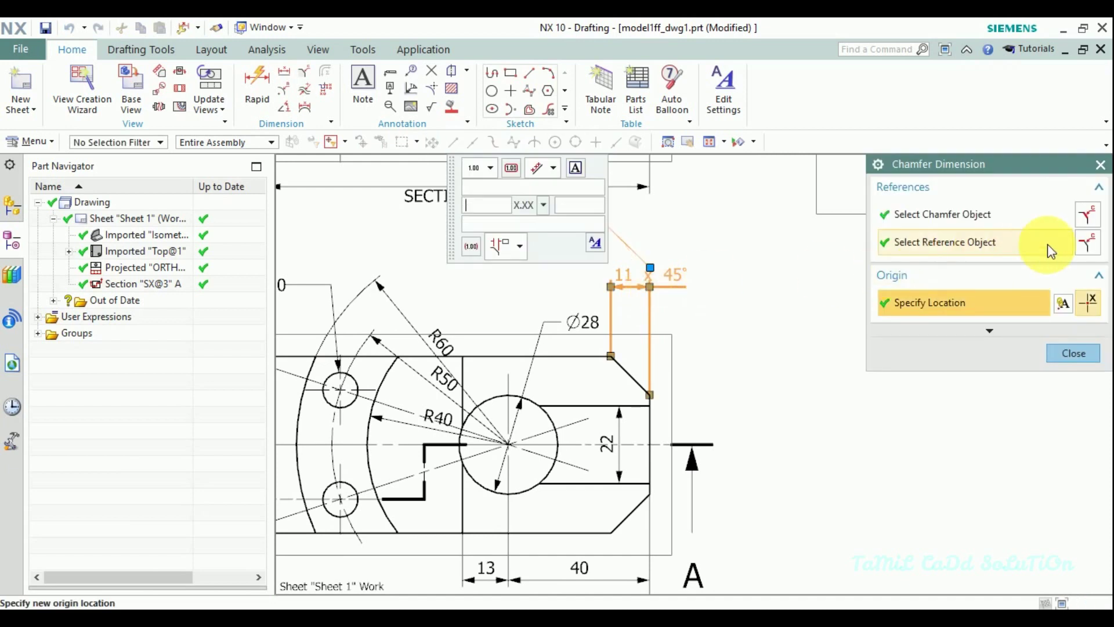
pyautogui.click(554, 169)
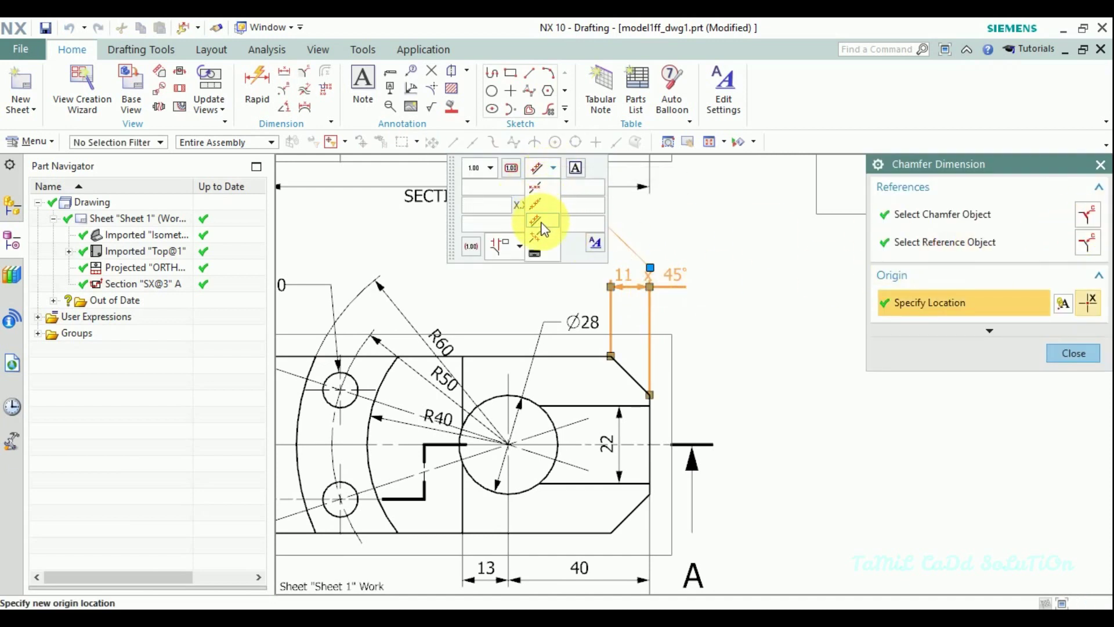
pyautogui.click(514, 246)
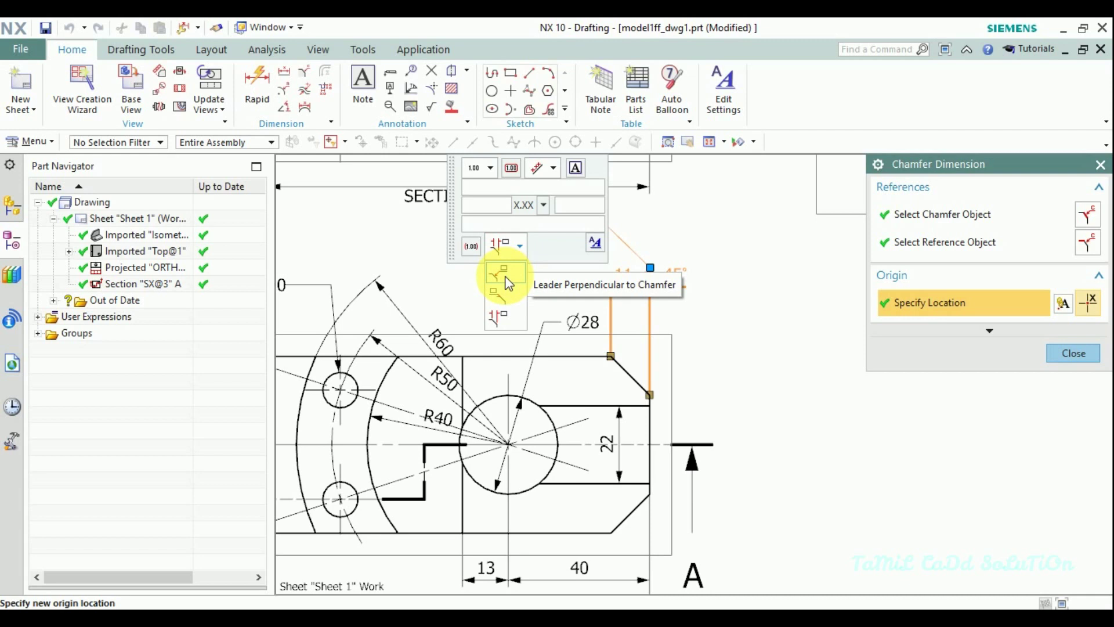
pyautogui.click(509, 283)
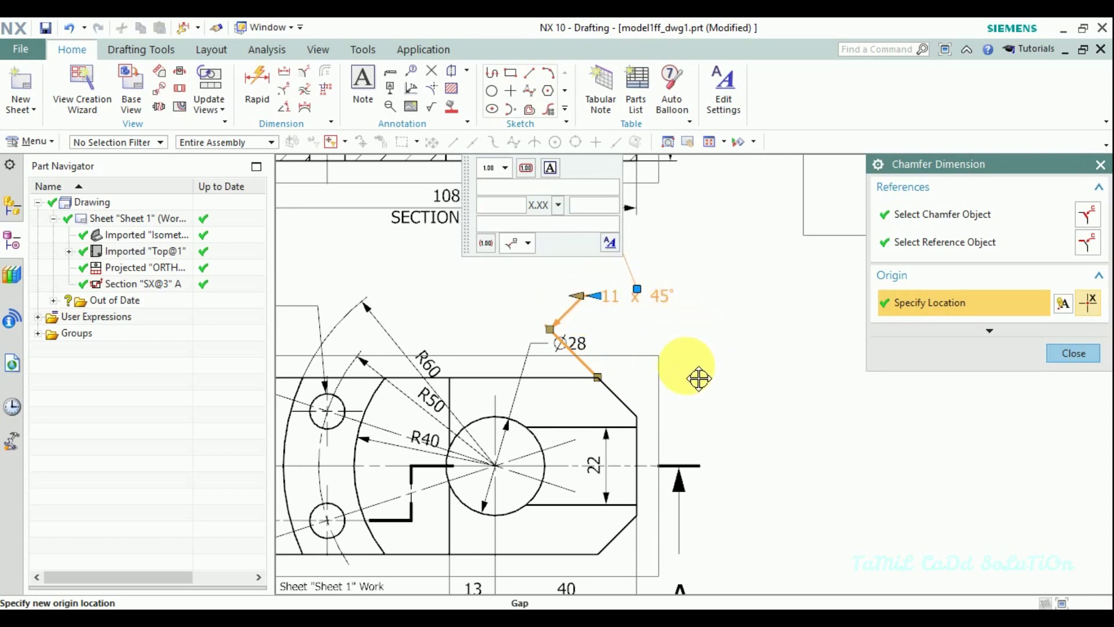
pyautogui.click(719, 367)
pyautogui.press('Escape')
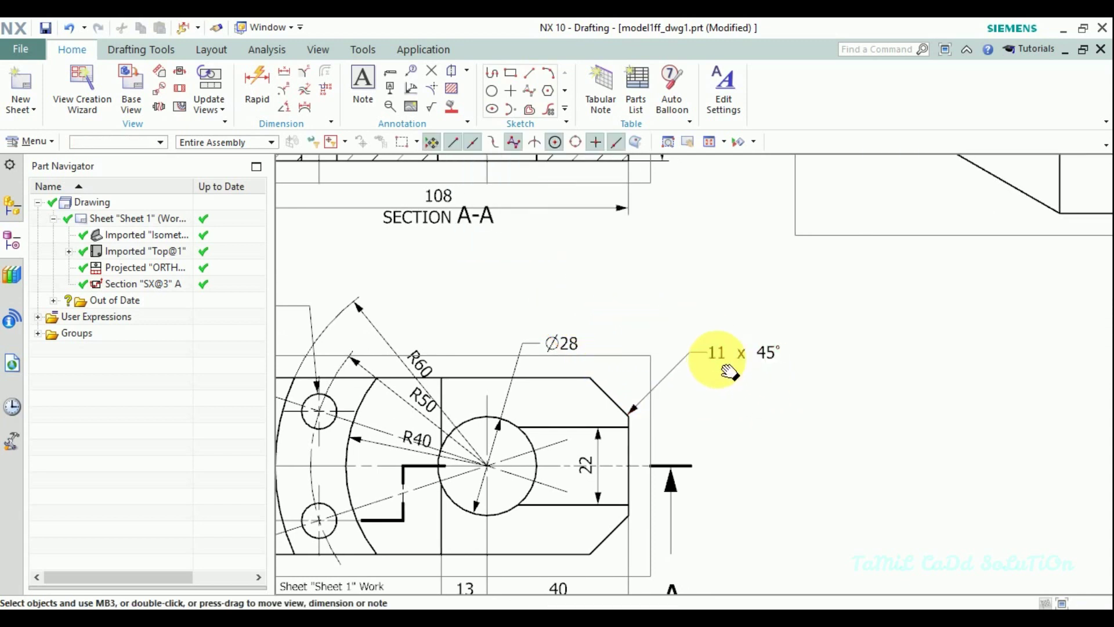
pyautogui.click(723, 366)
pyautogui.moveTo(722, 365); pyautogui.dragTo(652, 352)
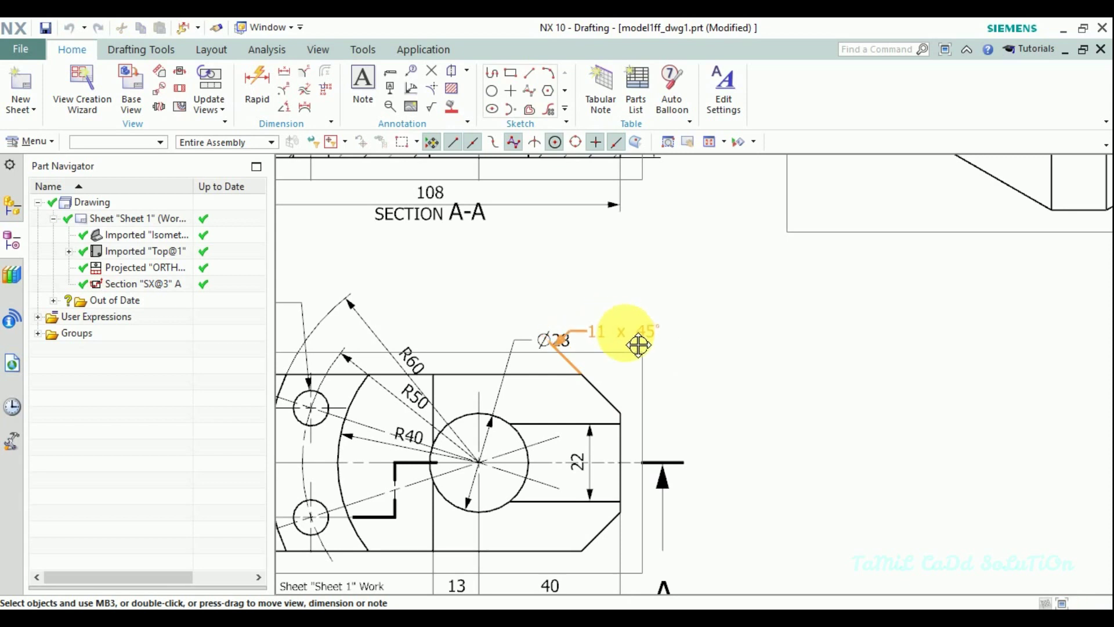
pyautogui.moveTo(726, 380); pyautogui.dragTo(744, 331, button='middle')
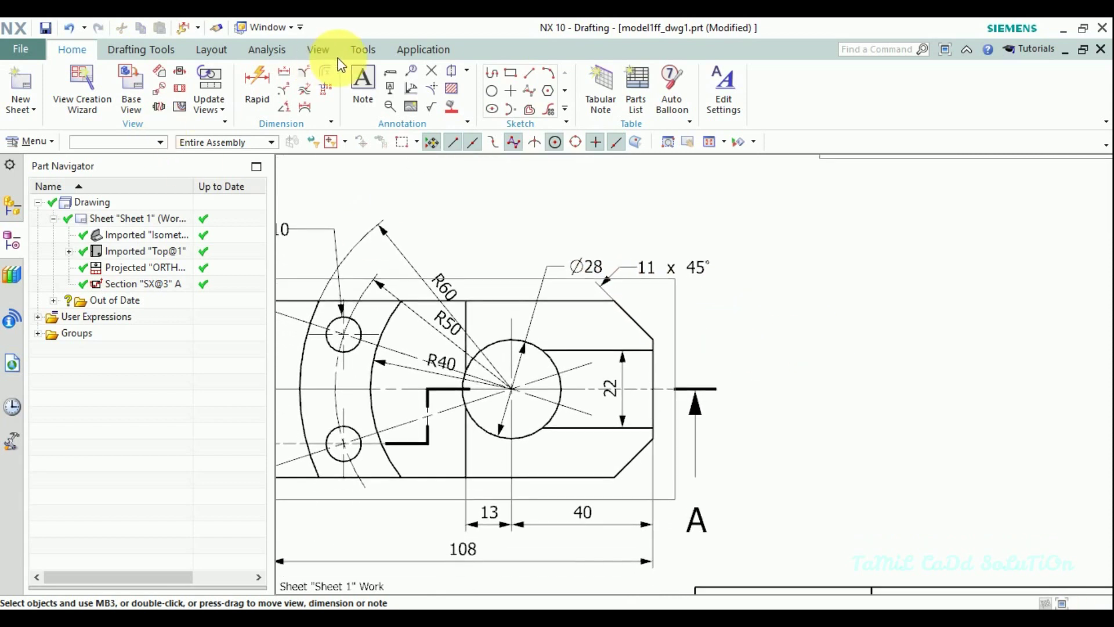
# - Dimension the 25 height from the top edge to the centreline at the chamfered end
pyautogui.click(284, 72)
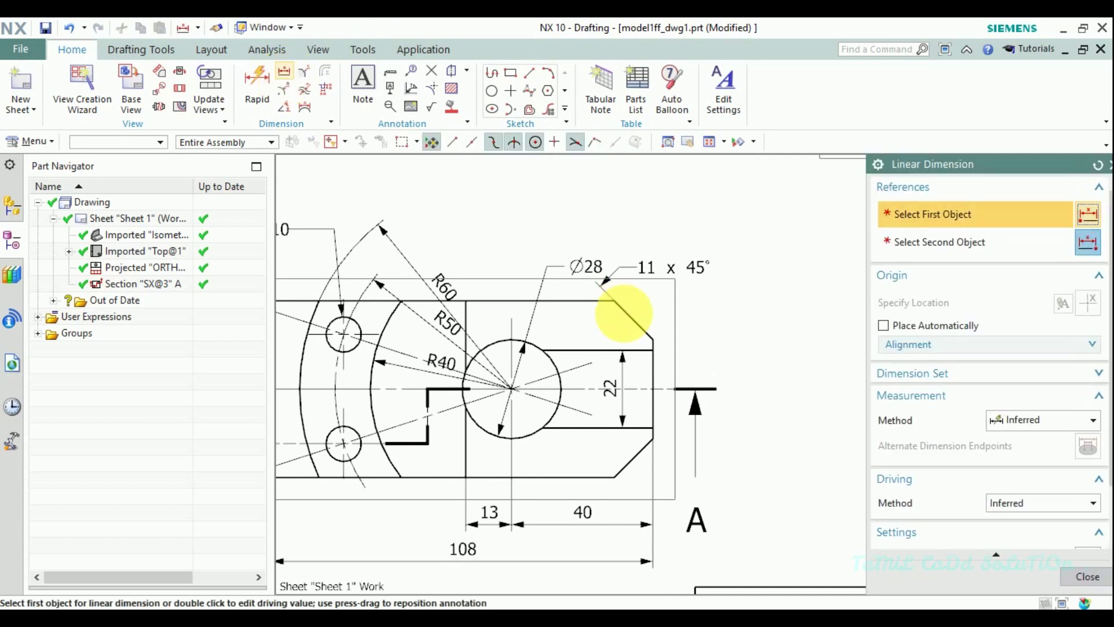
pyautogui.click(575, 307)
pyautogui.click(656, 401)
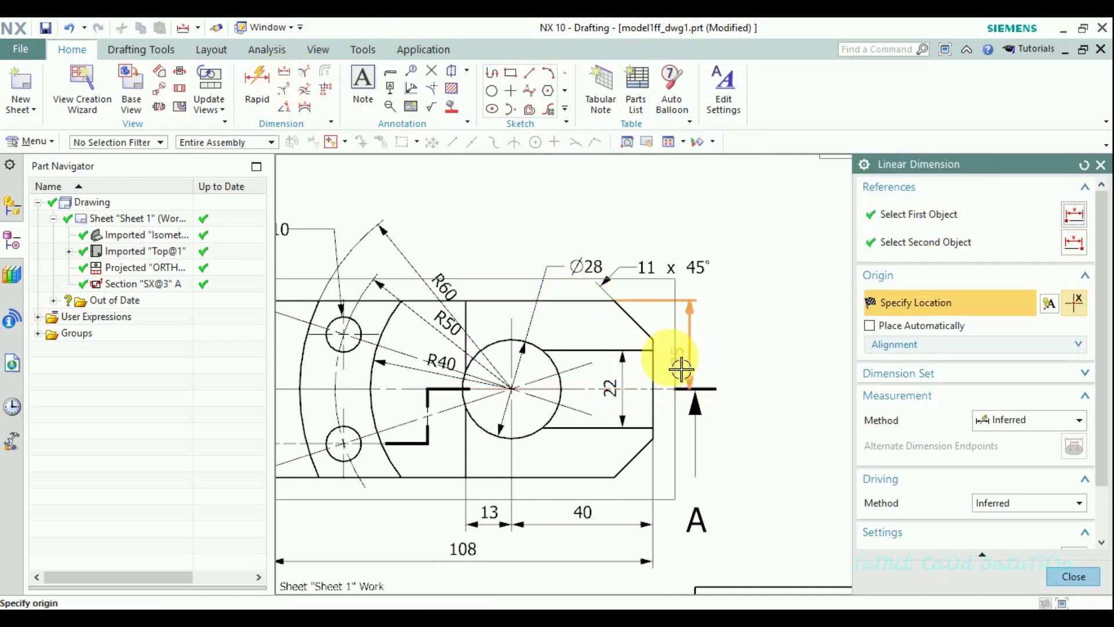
pyautogui.click(697, 357)
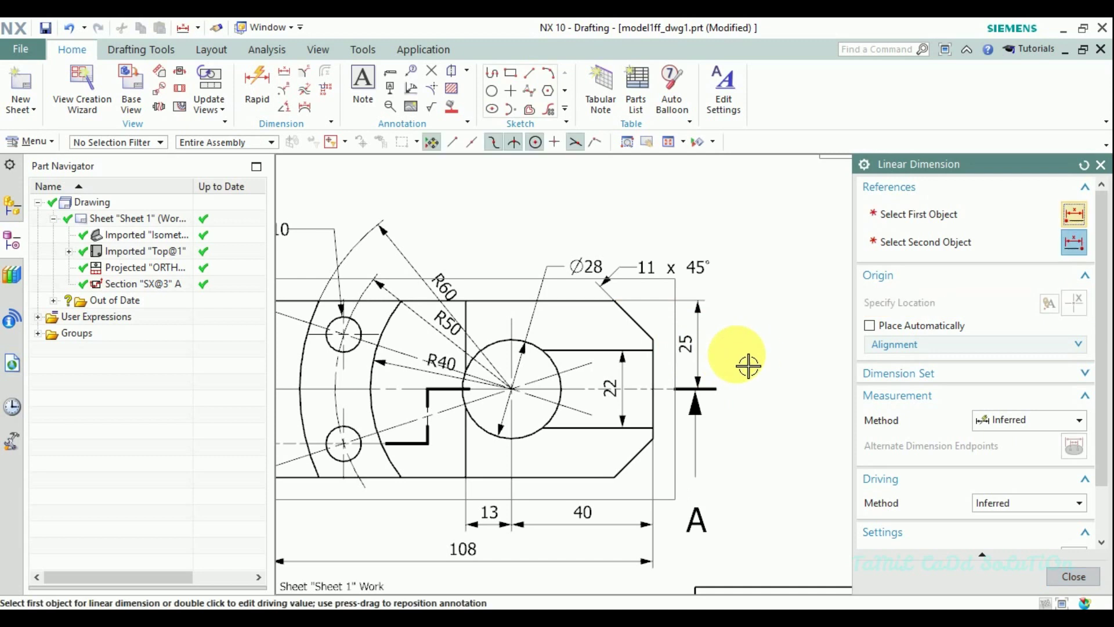
pyautogui.middleClick(746, 366)
pyautogui.keyDown('shift'); pyautogui.moveTo(746, 366); pyautogui.dragTo(853, 373, button='middle'); pyautogui.keyUp('shift')
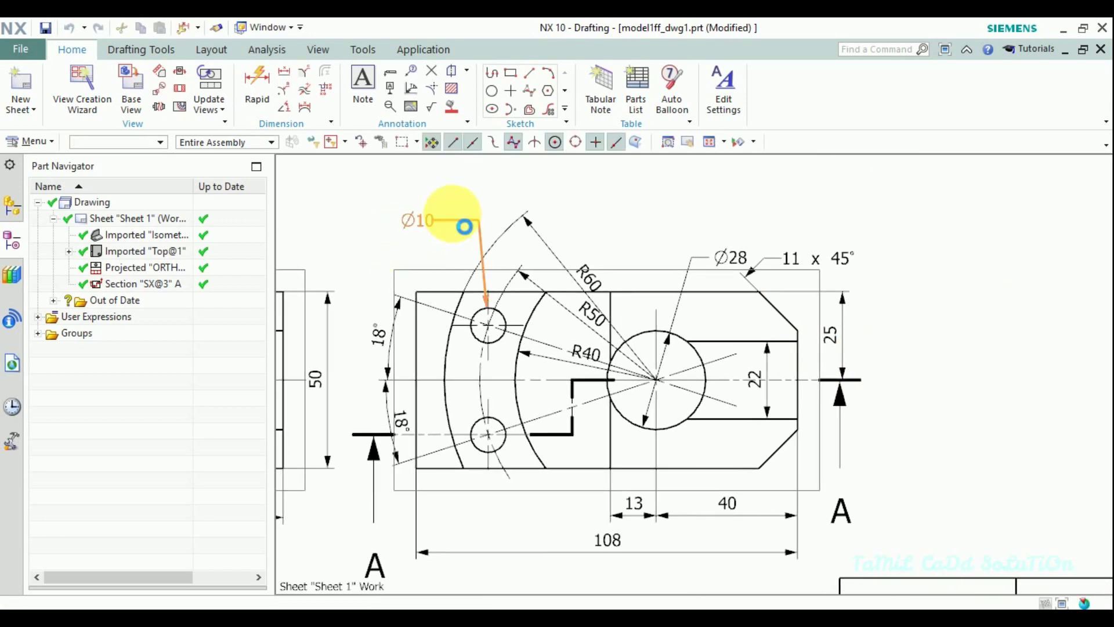
# - Prefix the Ø10 hole callout with '2 X' and move it above the upper-left hole
pyautogui.doubleClick(465, 225)
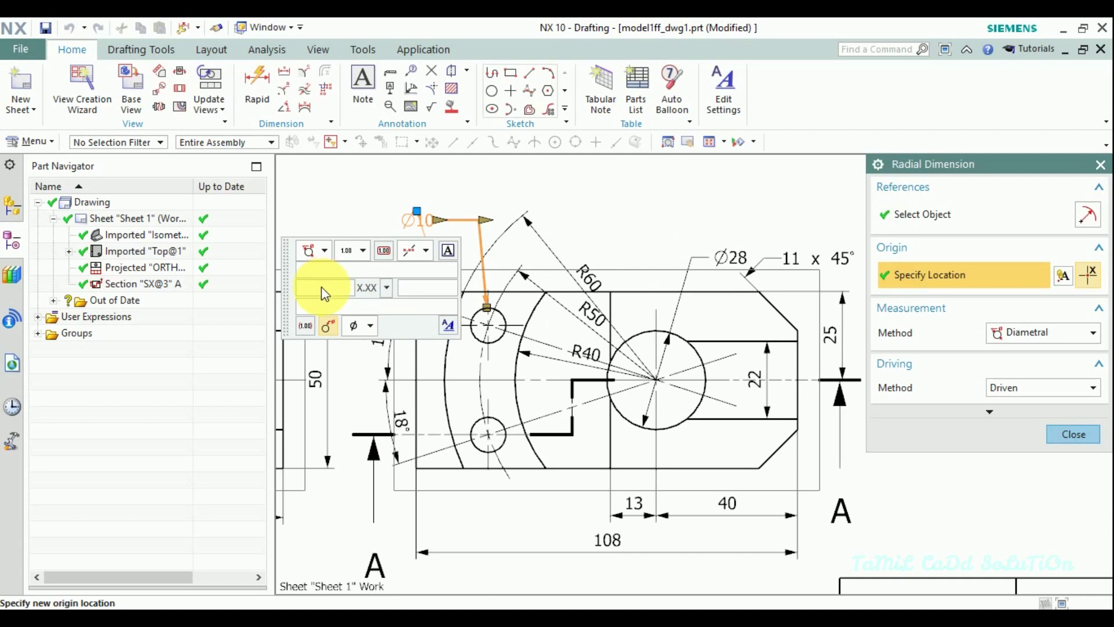
pyautogui.write('2 X')
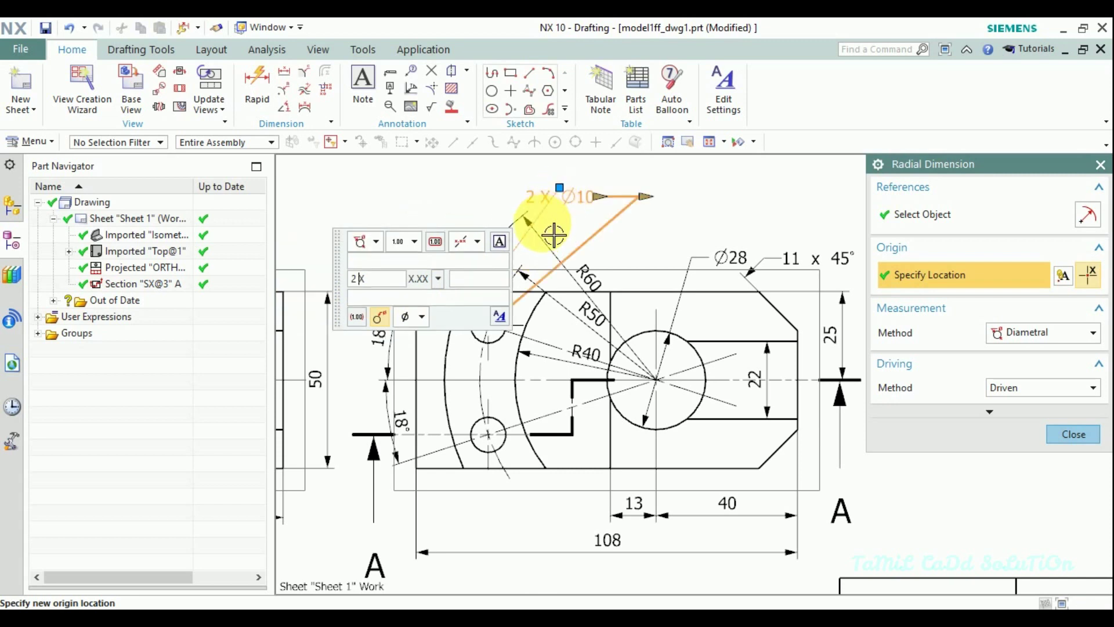
pyautogui.click(615, 198)
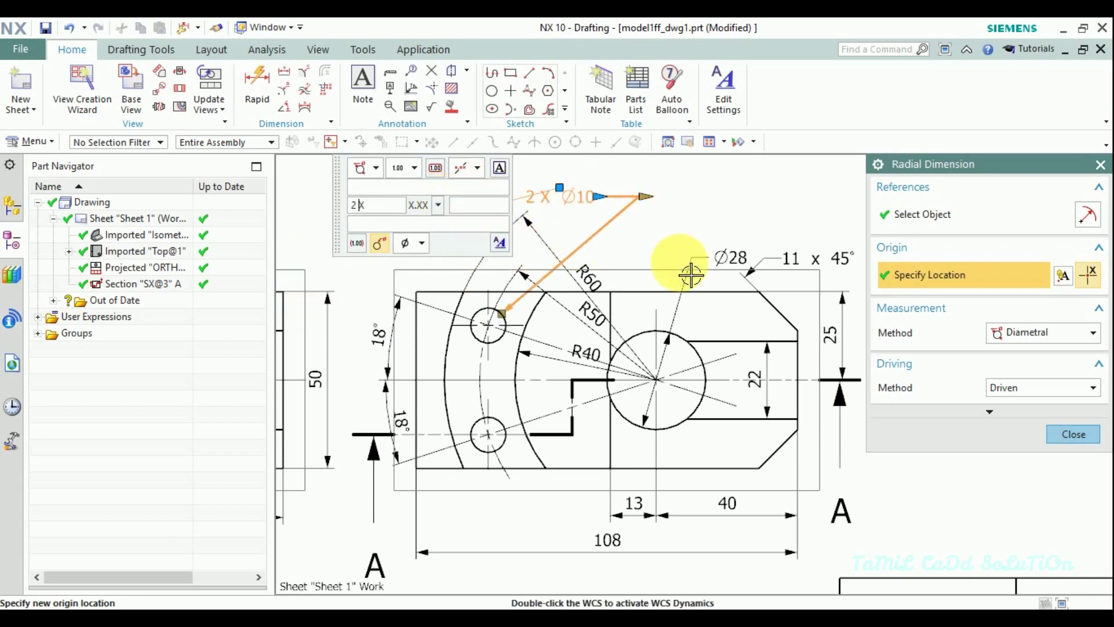
pyautogui.click(1071, 439)
pyautogui.moveTo(572, 198); pyautogui.dragTo(399, 248)
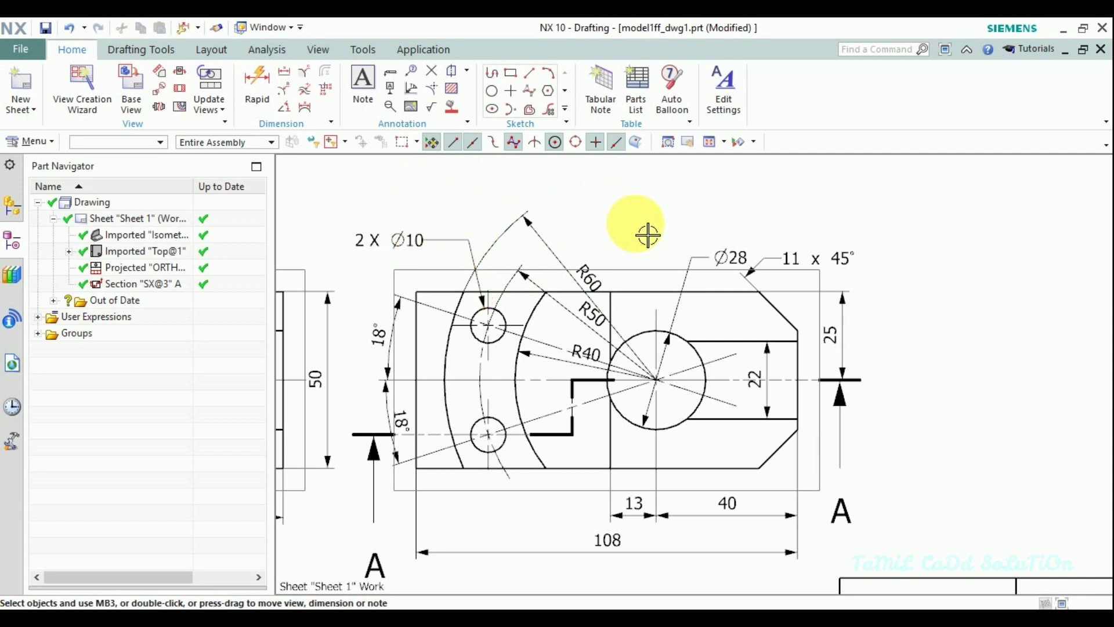
pyautogui.moveTo(647, 231); pyautogui.dragTo(715, 210, button='middle')
# - Compare Section A-A and the isometric view against the reference PDF
pyautogui.scroll(-3, 715, 210)
pyautogui.scroll(1, 671, 336)
pyautogui.moveTo(672, 336)
pyautogui.keyDown('shift'); pyautogui.mouseDown(button='middle')
pyautogui.moveTo(605, 386)
pyautogui.moveTo(545, 511)
pyautogui.moveTo(709, 398)
pyautogui.moveTo(684, 348)
pyautogui.moveTo(683, 311)
pyautogui.moveTo(703, 342)
pyautogui.mouseUp(button='middle'); pyautogui.keyUp('shift')
pyautogui.click(386, 606)
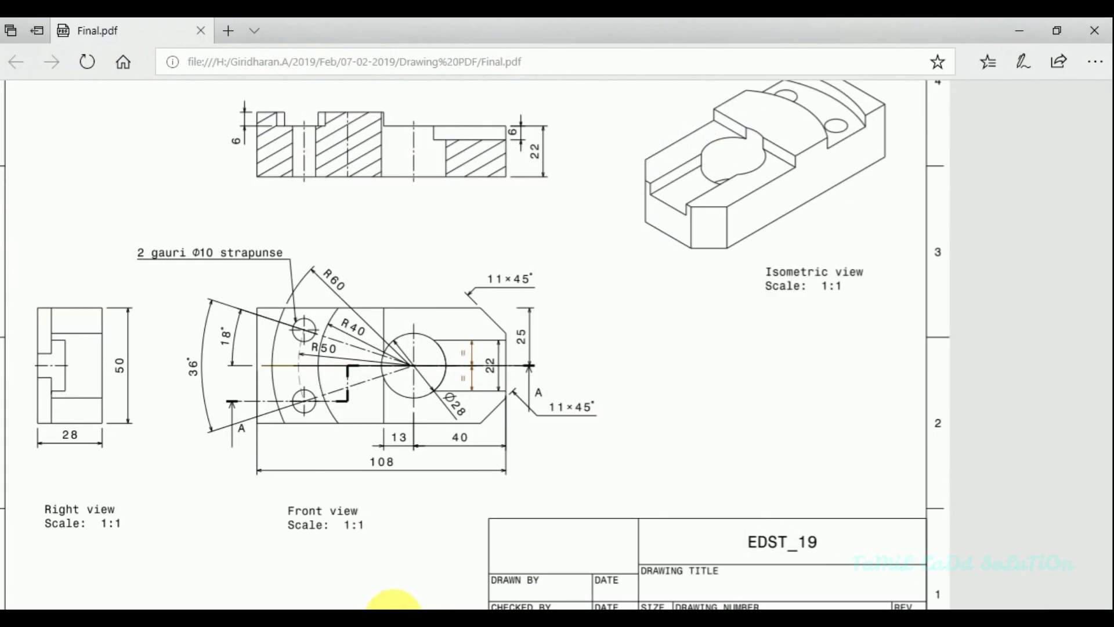
pyautogui.click(380, 606)
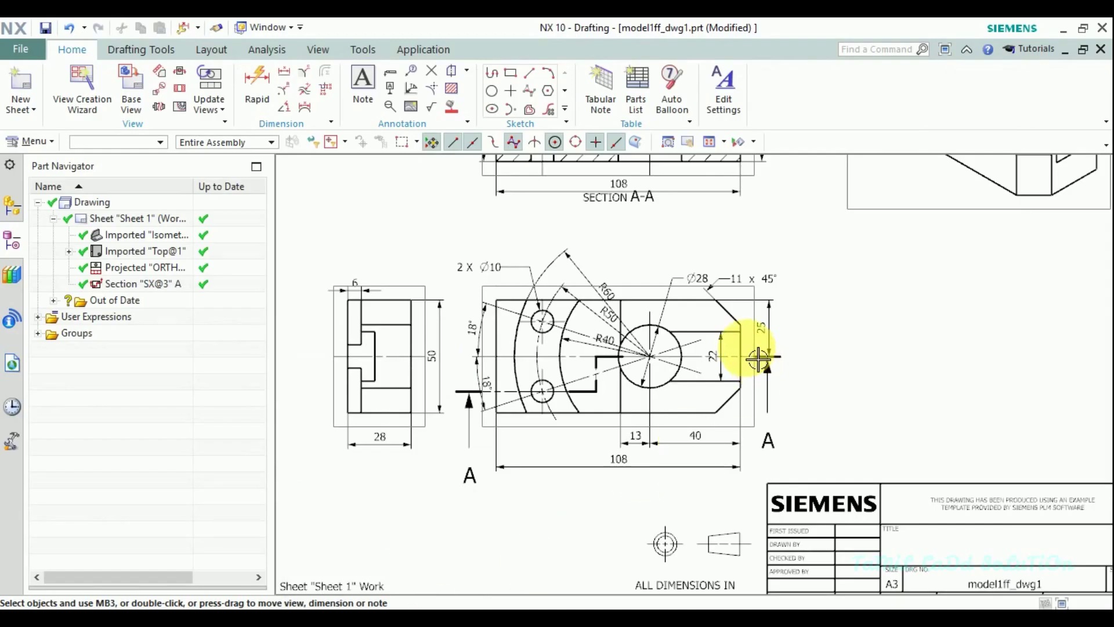
# - Add '=' before and after the 22 slot dimension value
pyautogui.scroll(2, 755, 357)
pyautogui.doubleClick(718, 355)
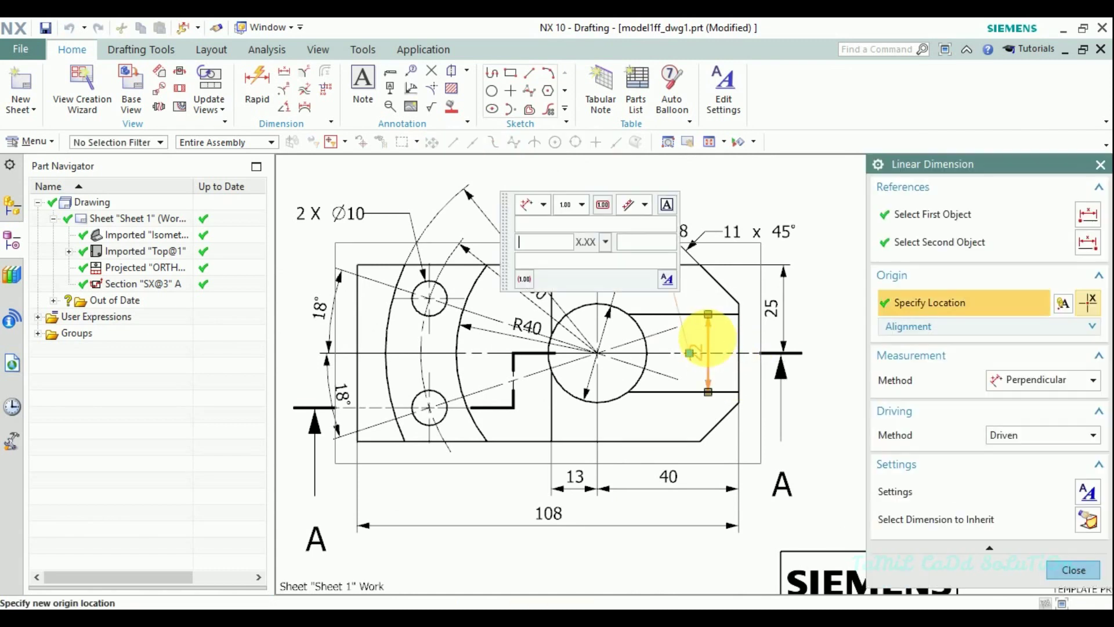
pyautogui.write('=')
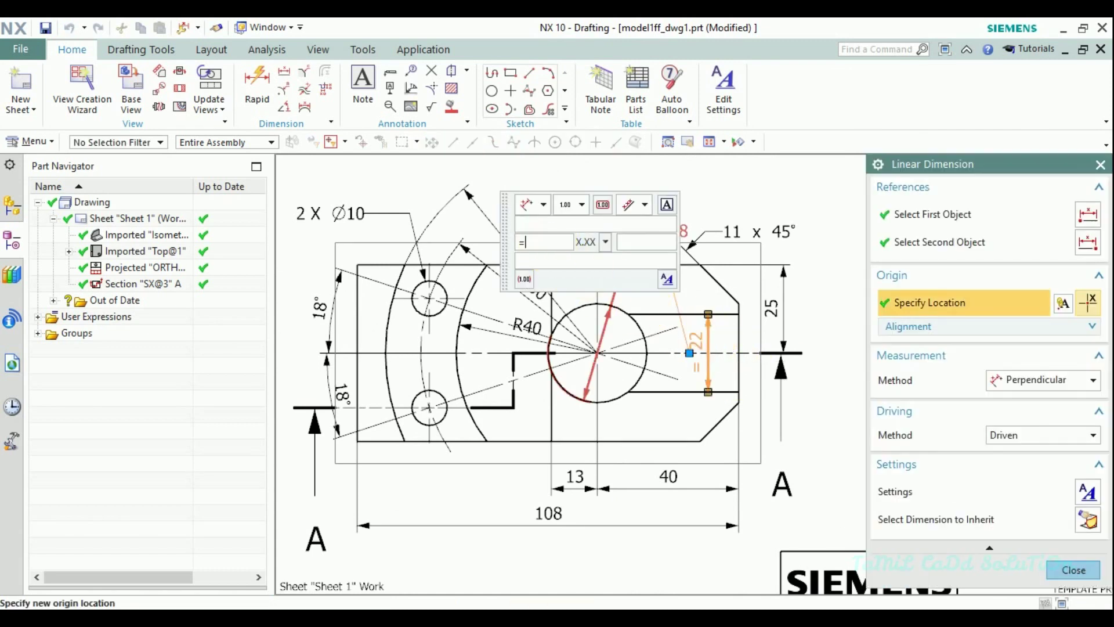
pyautogui.click(638, 242)
pyautogui.write('=')
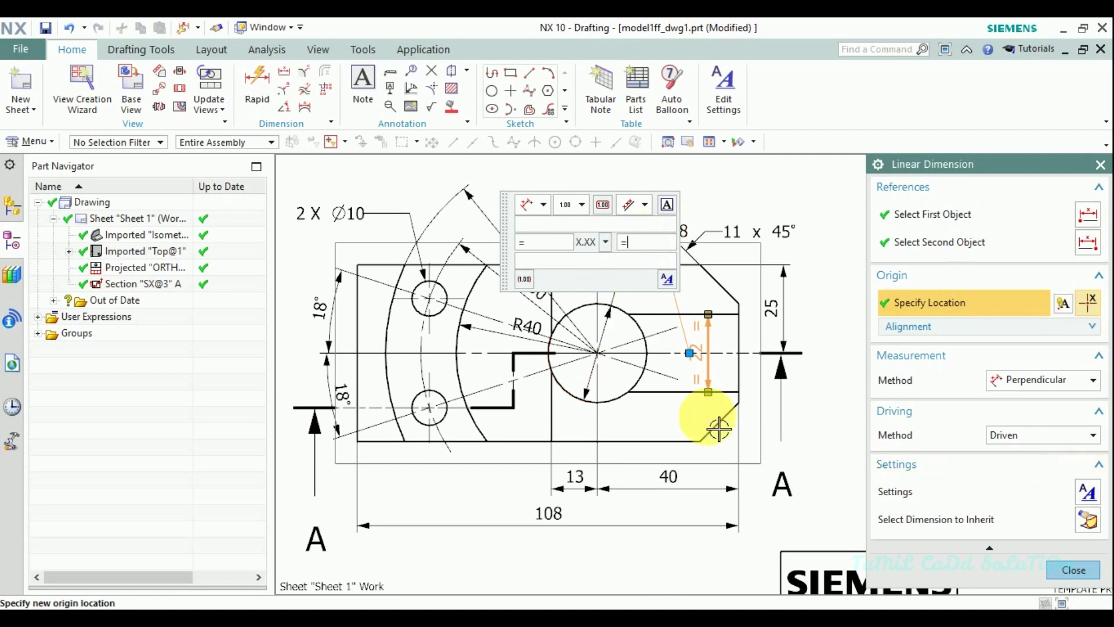
pyautogui.click(1059, 574)
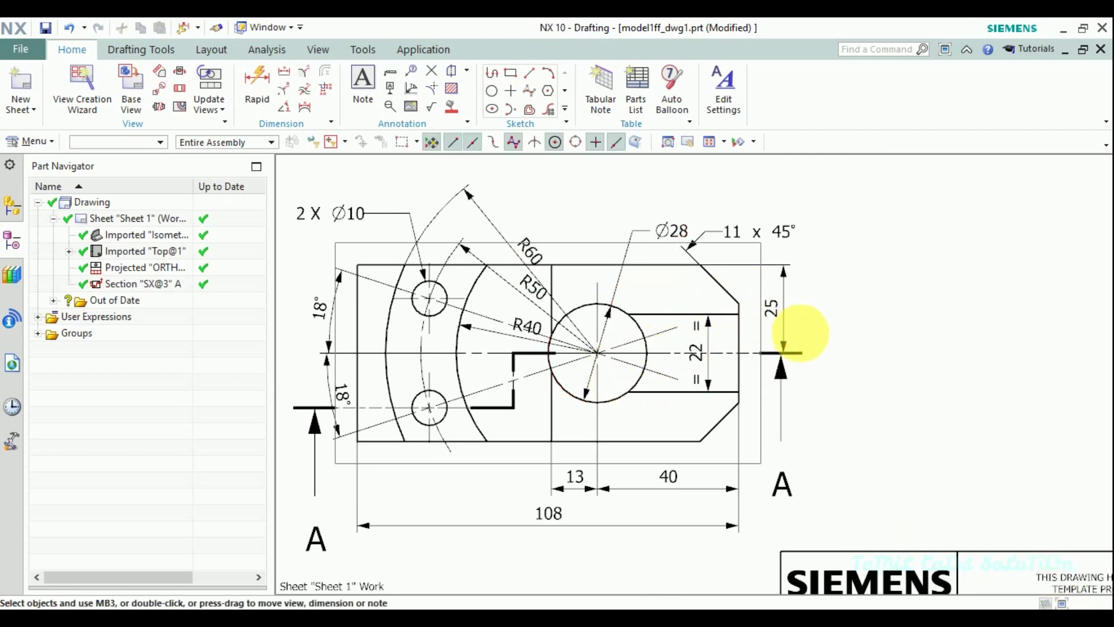
pyautogui.scroll(-1, 778, 331)
pyautogui.scroll(-2, 871, 323)
pyautogui.scroll(-1, 820, 315)
pyautogui.scroll(-1, 821, 348)
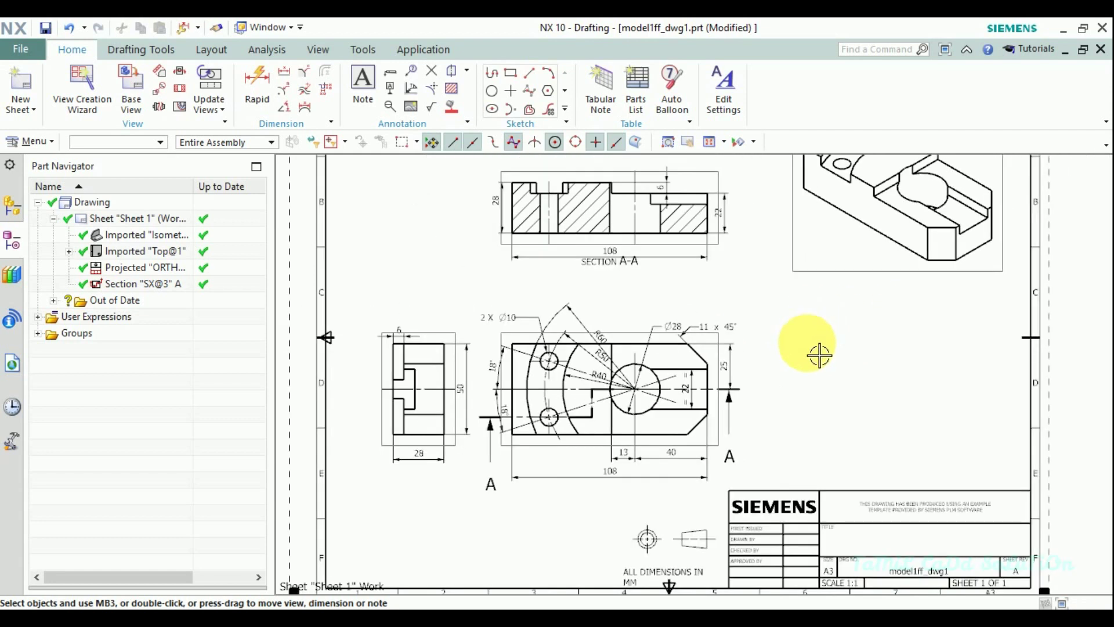
pyautogui.scroll(1, 812, 360)
pyautogui.scroll(-1, 776, 385)
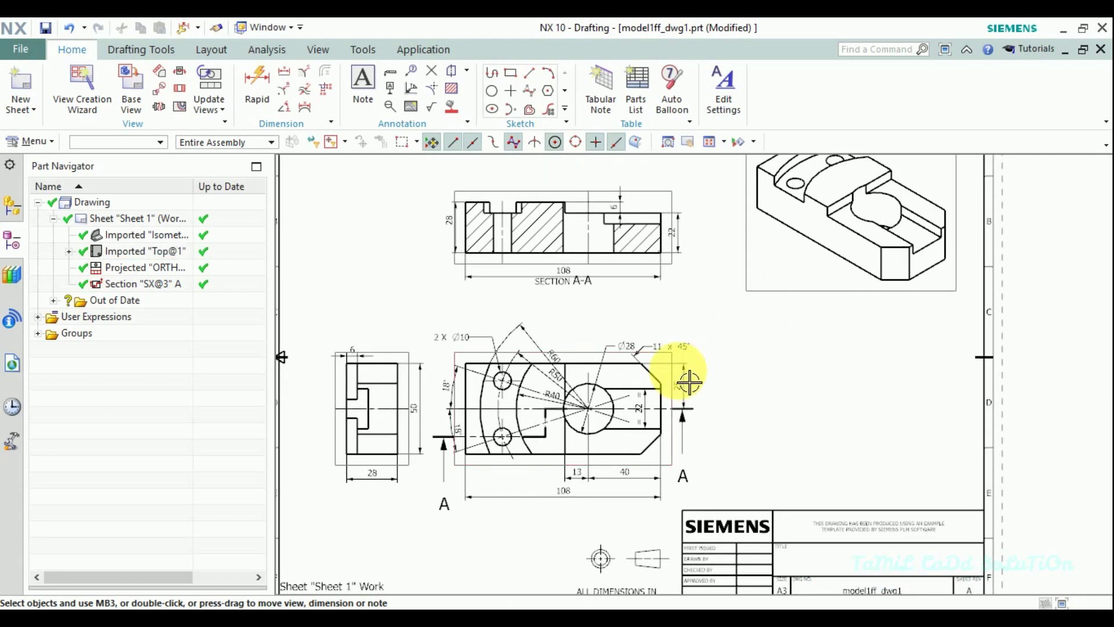